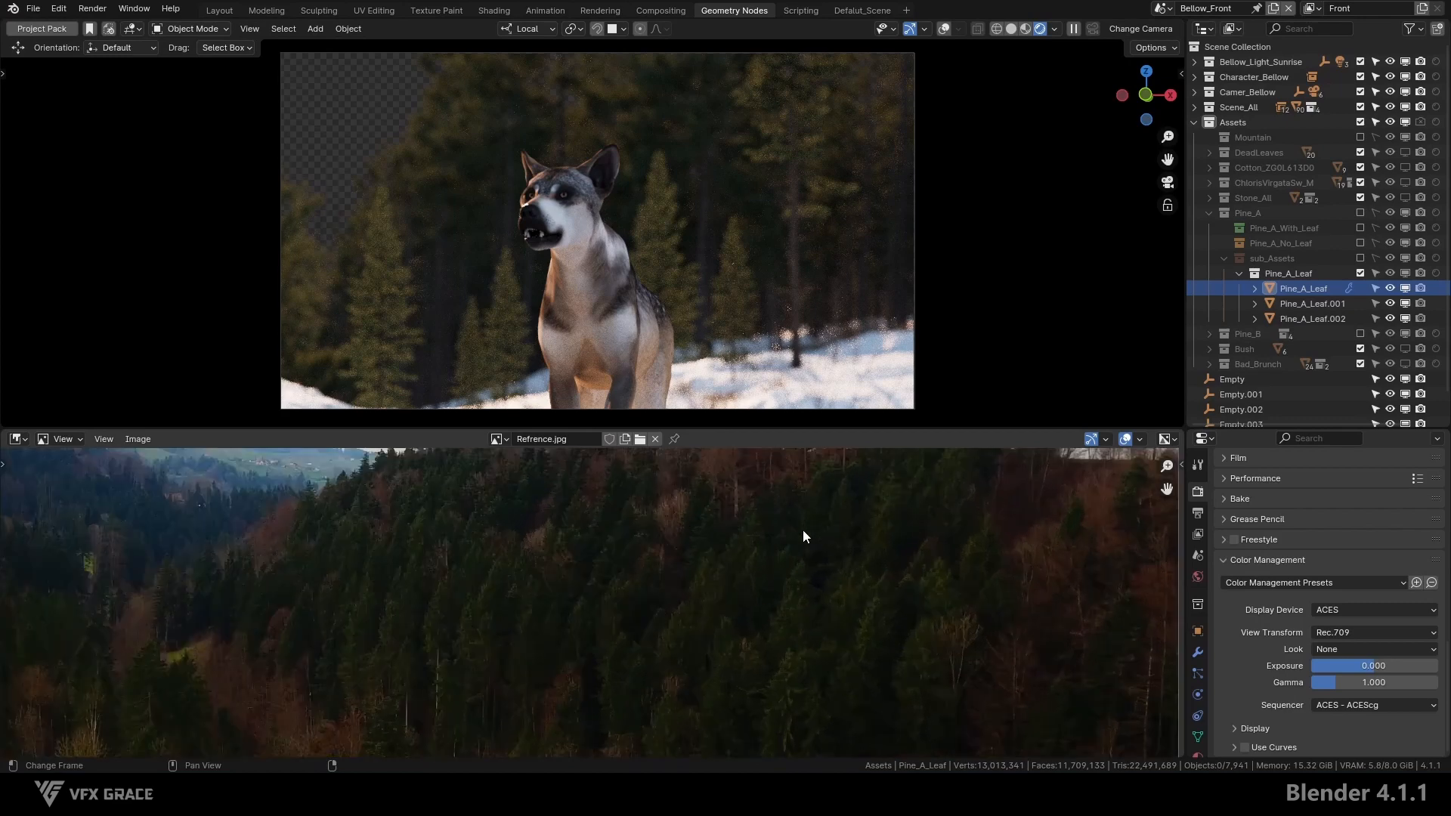
- Look over the forest reference photo and switch the lower editor to the Shader Editor showing the Pine_A_Leaf nodes
scroll(748, 525, down, 3)
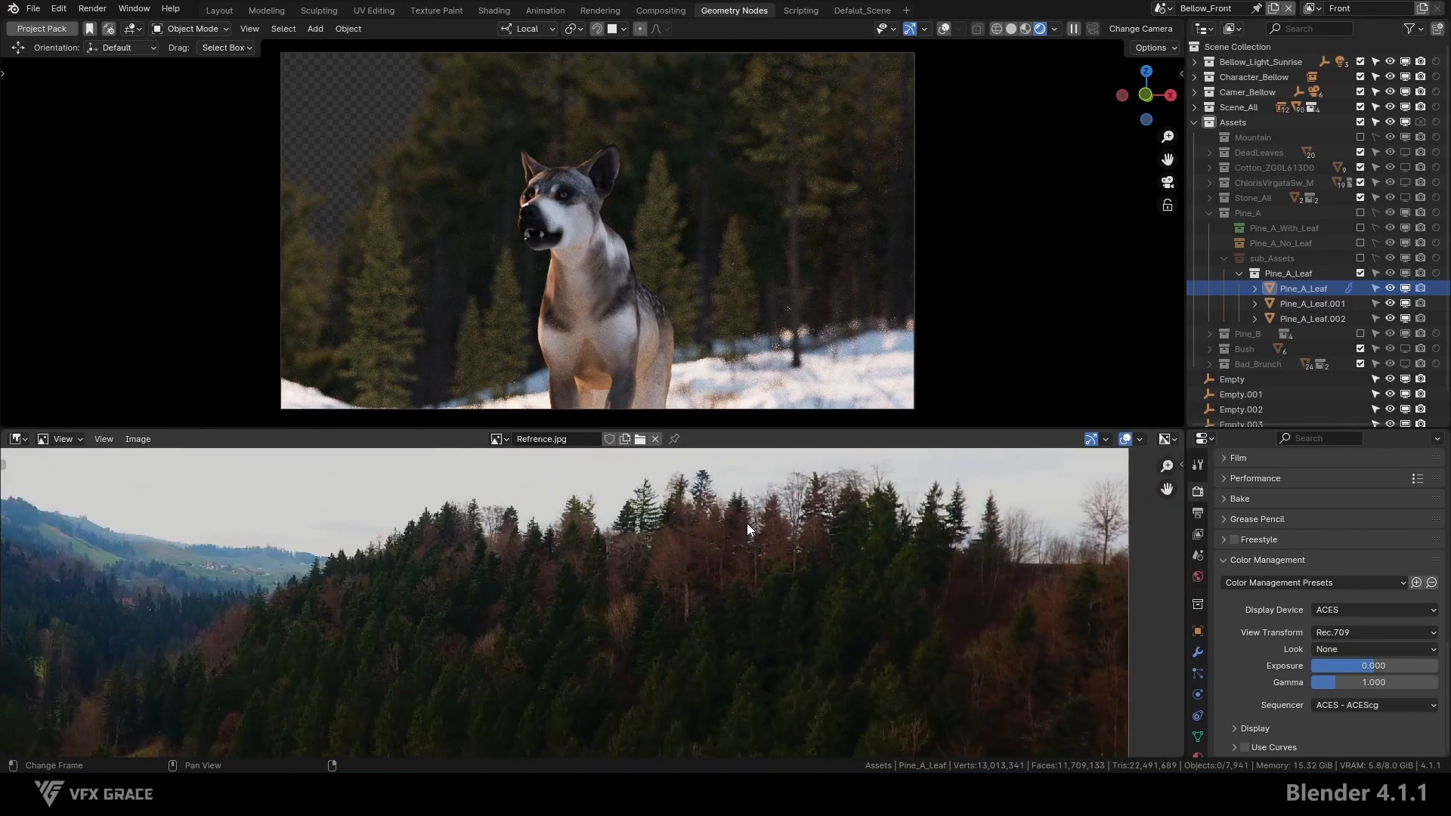
middle_drag(747, 524, 719, 680)
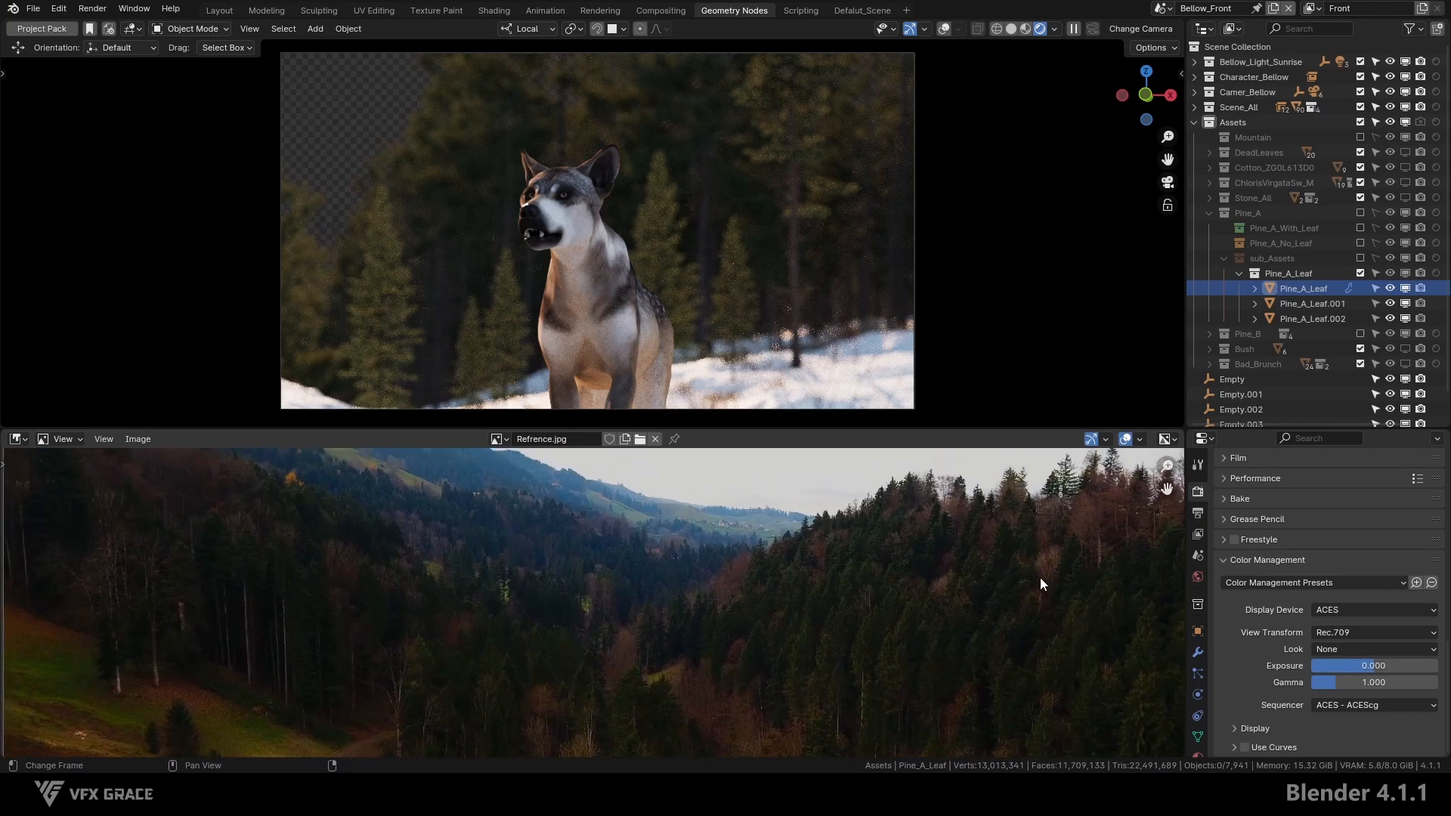
middle_drag(1041, 583, 695, 574)
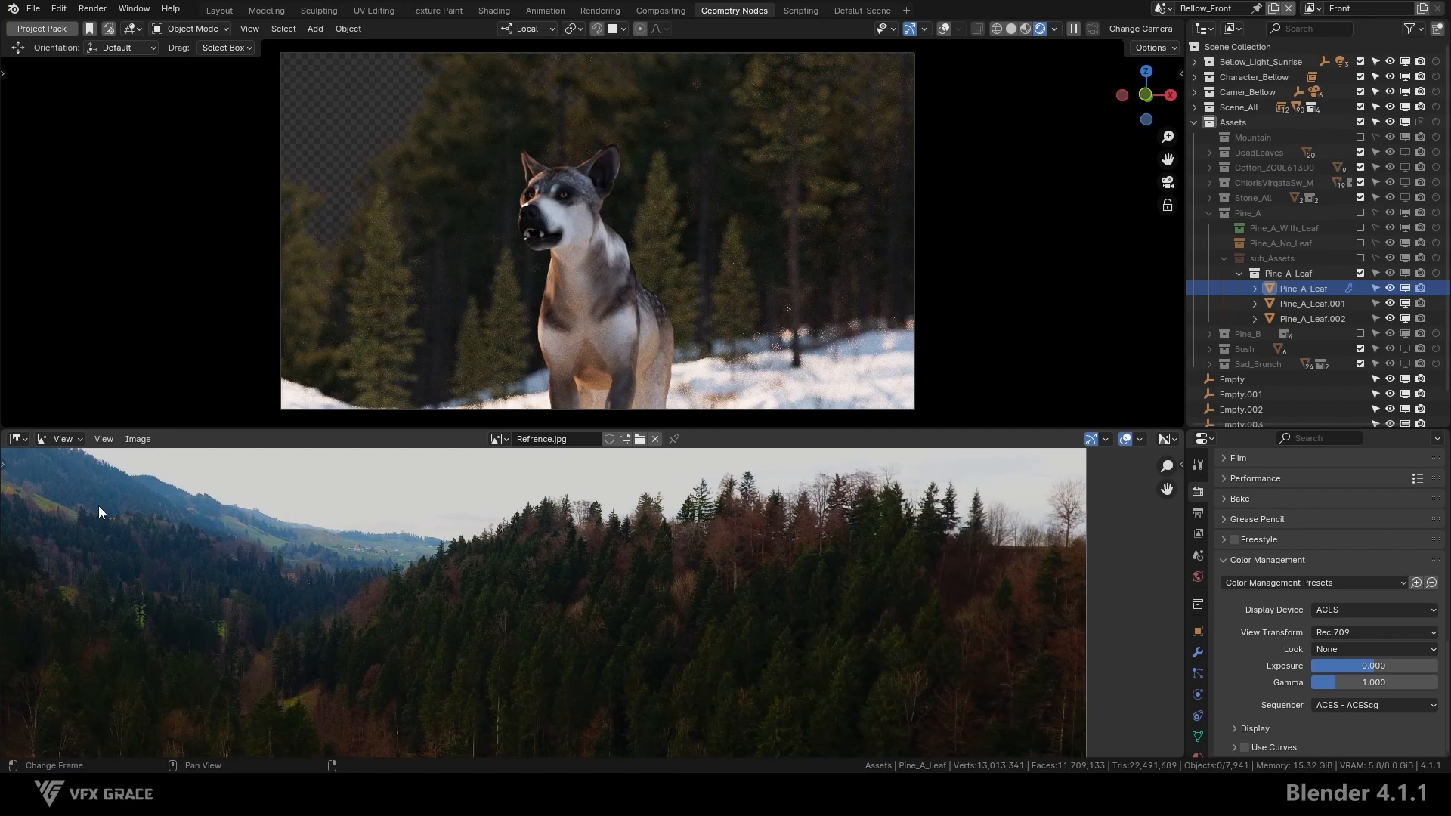
click(18, 439)
click(86, 574)
scroll(577, 671, up, 2)
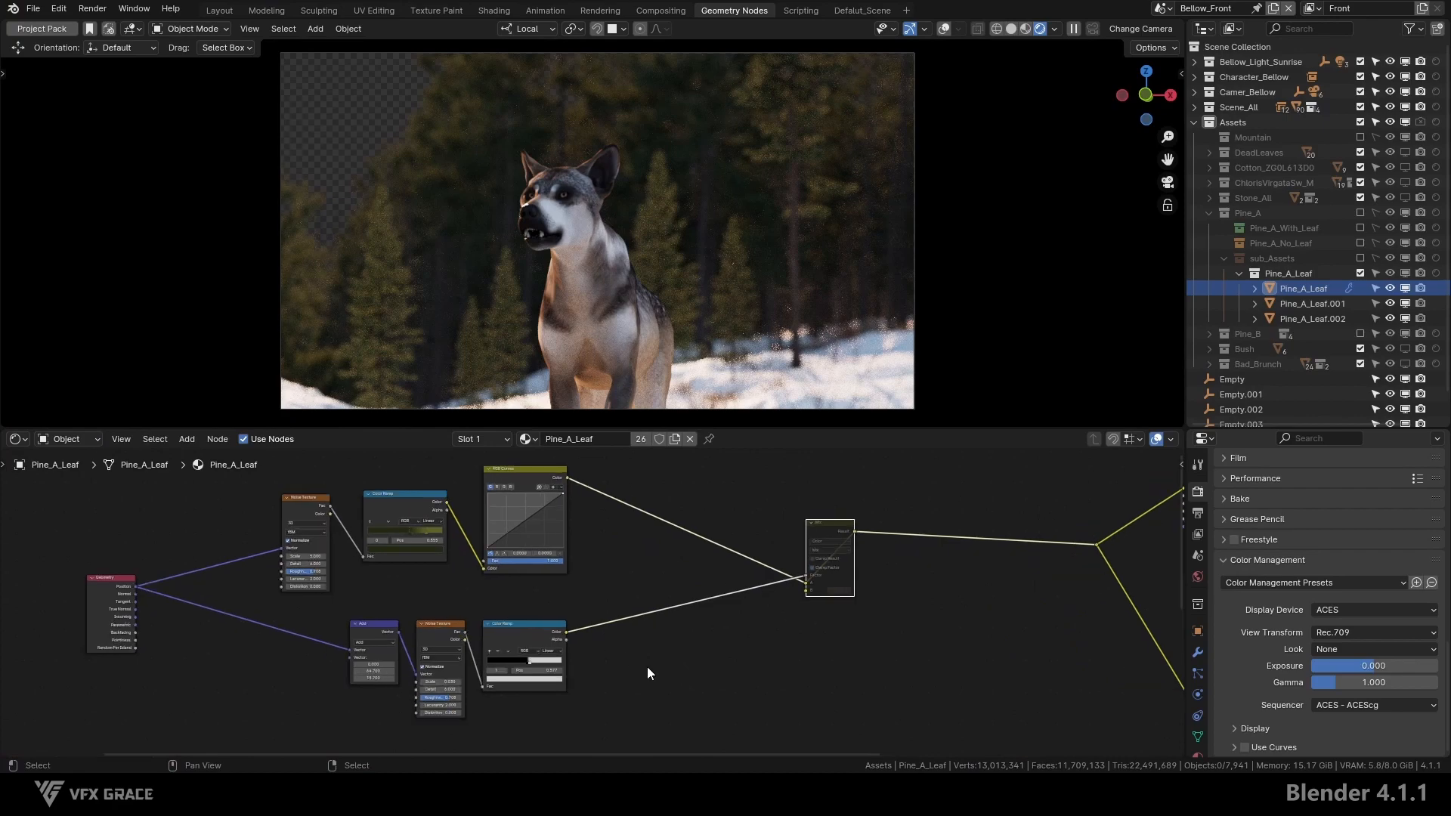
- Preview the lower Color Ramp's noise mask on the pine leaves
ctrl+shift+click(531, 636)
scroll(429, 678, up, 8)
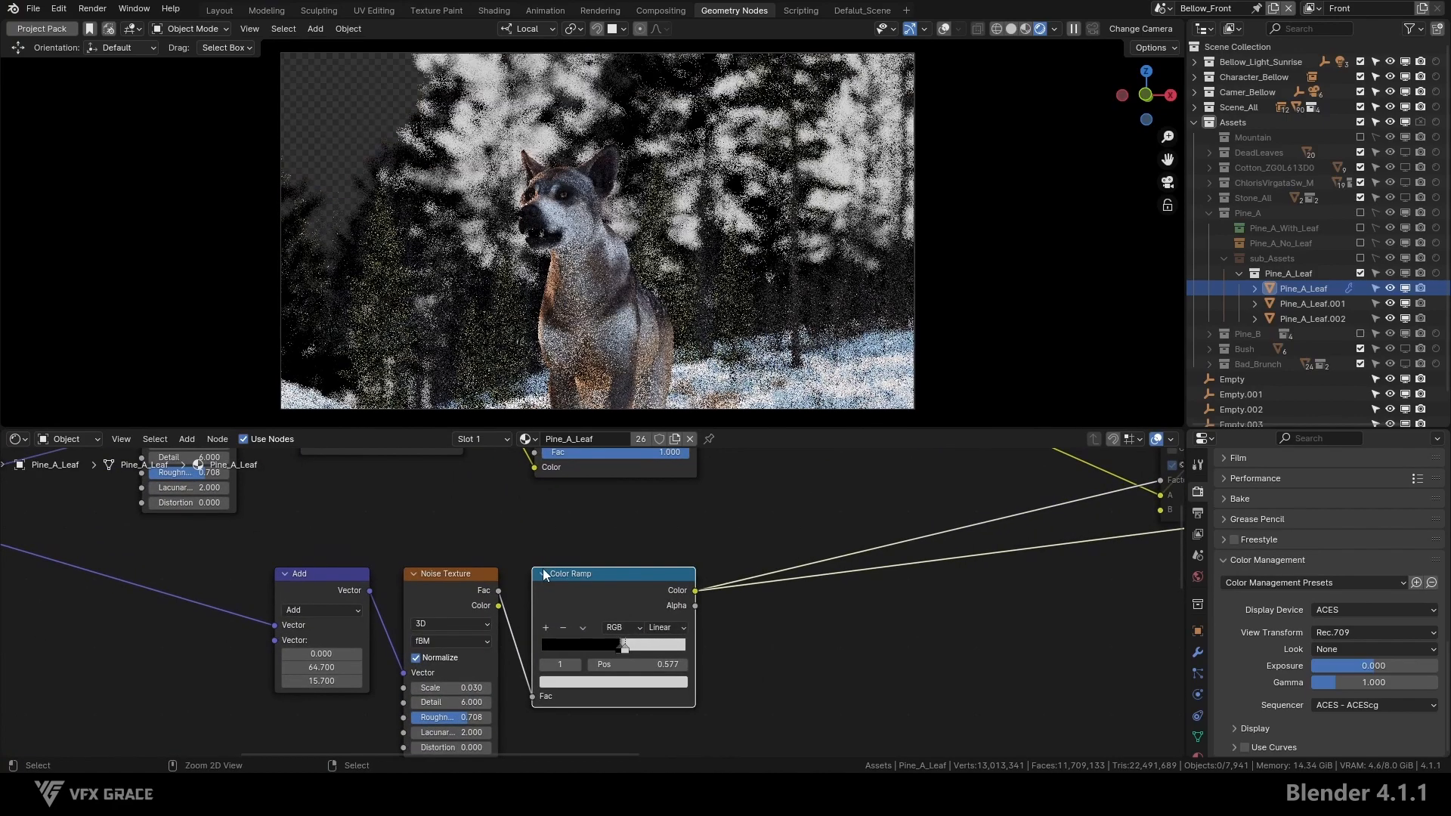
middle_drag(544, 569, 565, 556)
scroll(999, 560, down, 3)
middle_drag(999, 560, 482, 644)
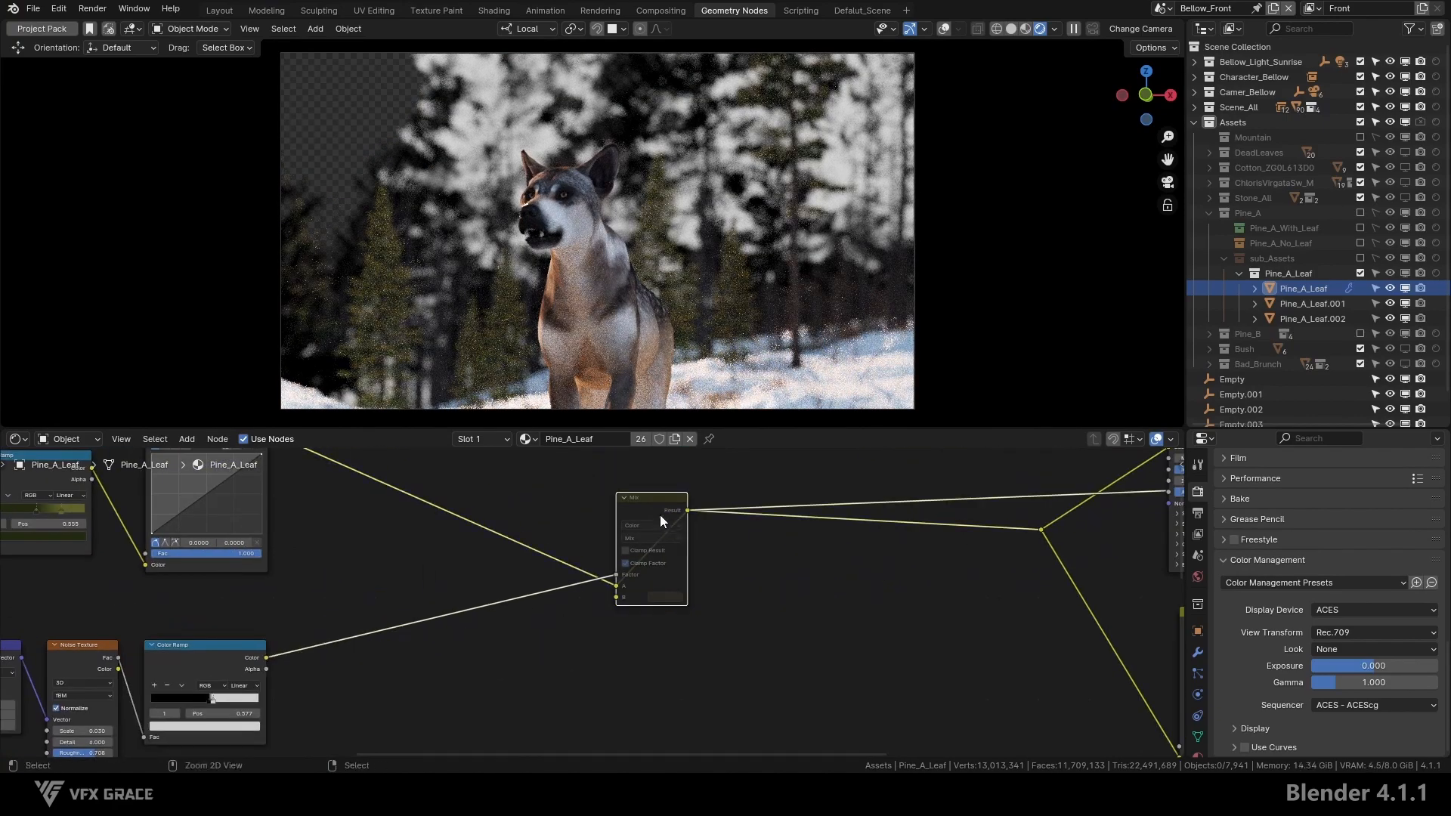
- Preview and unmute the leaf material's Mix node, and change its B color to orange
ctrl+shift+click(660, 515)
key(m)
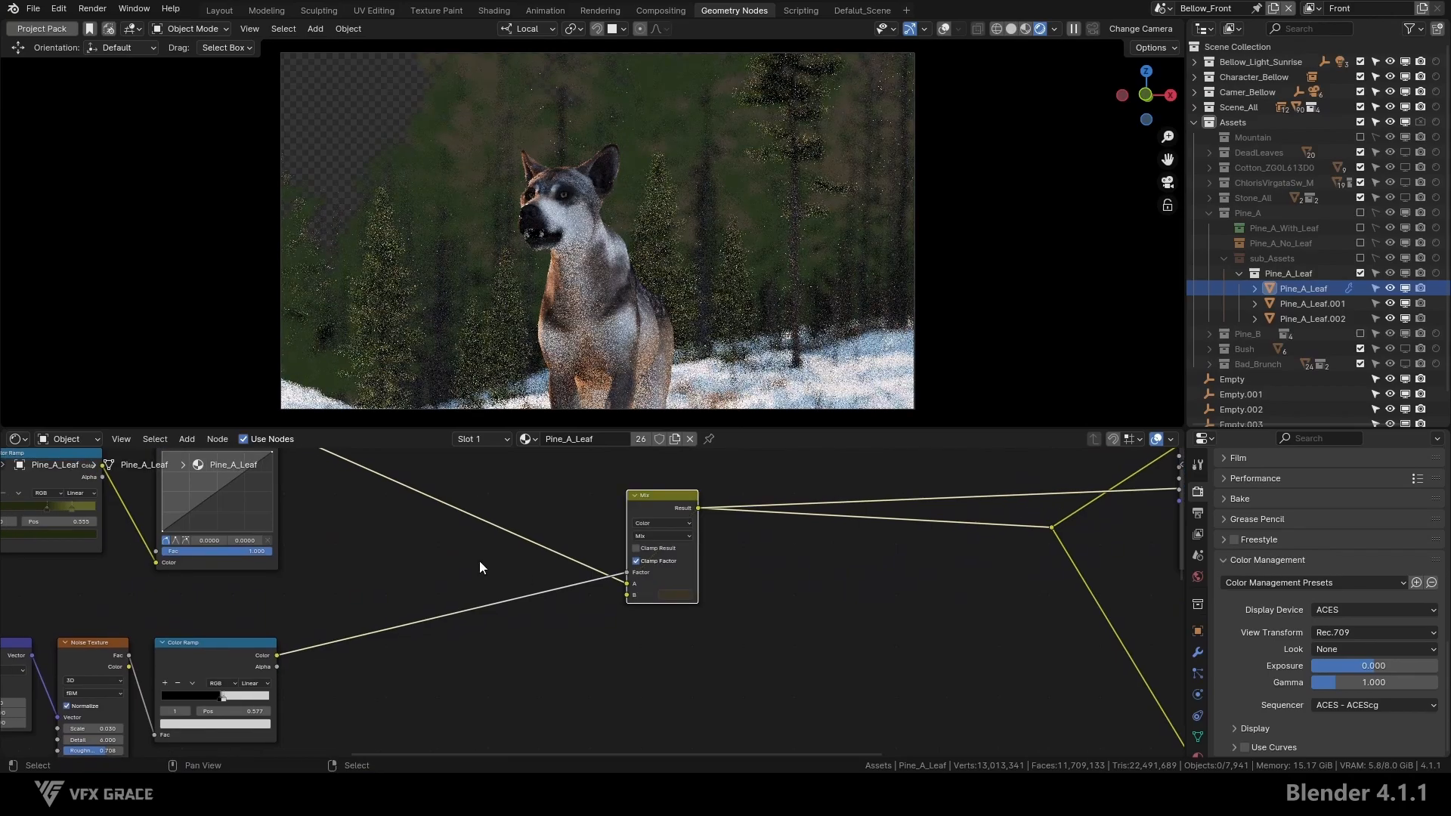
scroll(479, 562, up, 2)
click(713, 599)
click(741, 496)
scroll(396, 625, down, 5)
scroll(596, 587, up, 2)
click(603, 583)
drag(604, 559, 622, 559)
scroll(442, 604, down, 11)
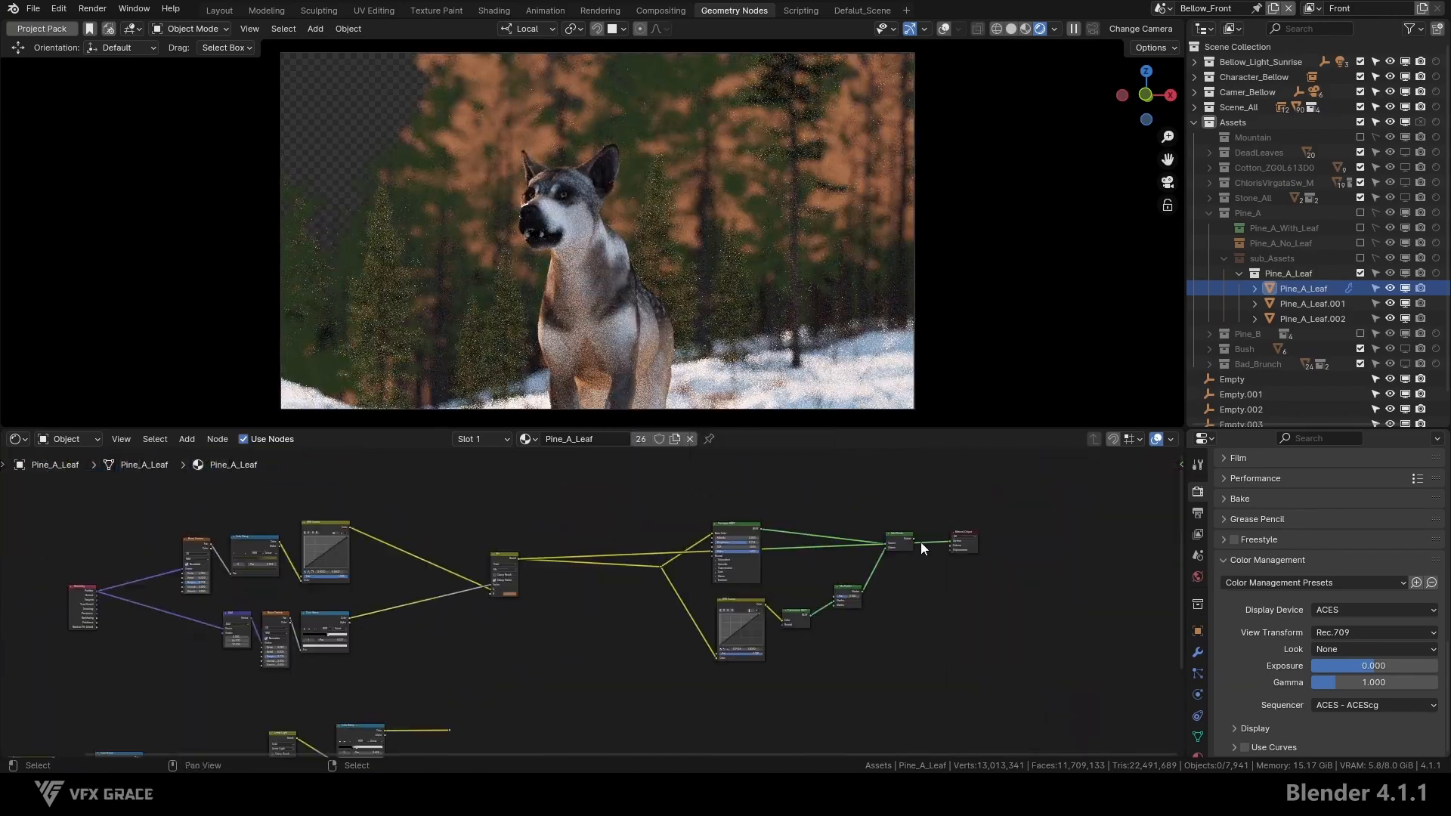
- Preview the final shader output and change the Mix node's B color to red
ctrl+shift+click(912, 542)
scroll(540, 566, up, 9)
click(729, 615)
drag(813, 487, 814, 514)
click(746, 535)
- Offset the noise mask by setting the Add node's vector to 57.1, 83.9, 63.4, and reposition the node
middle_drag(61, 731, 578, 647)
scroll(578, 647, up, 5)
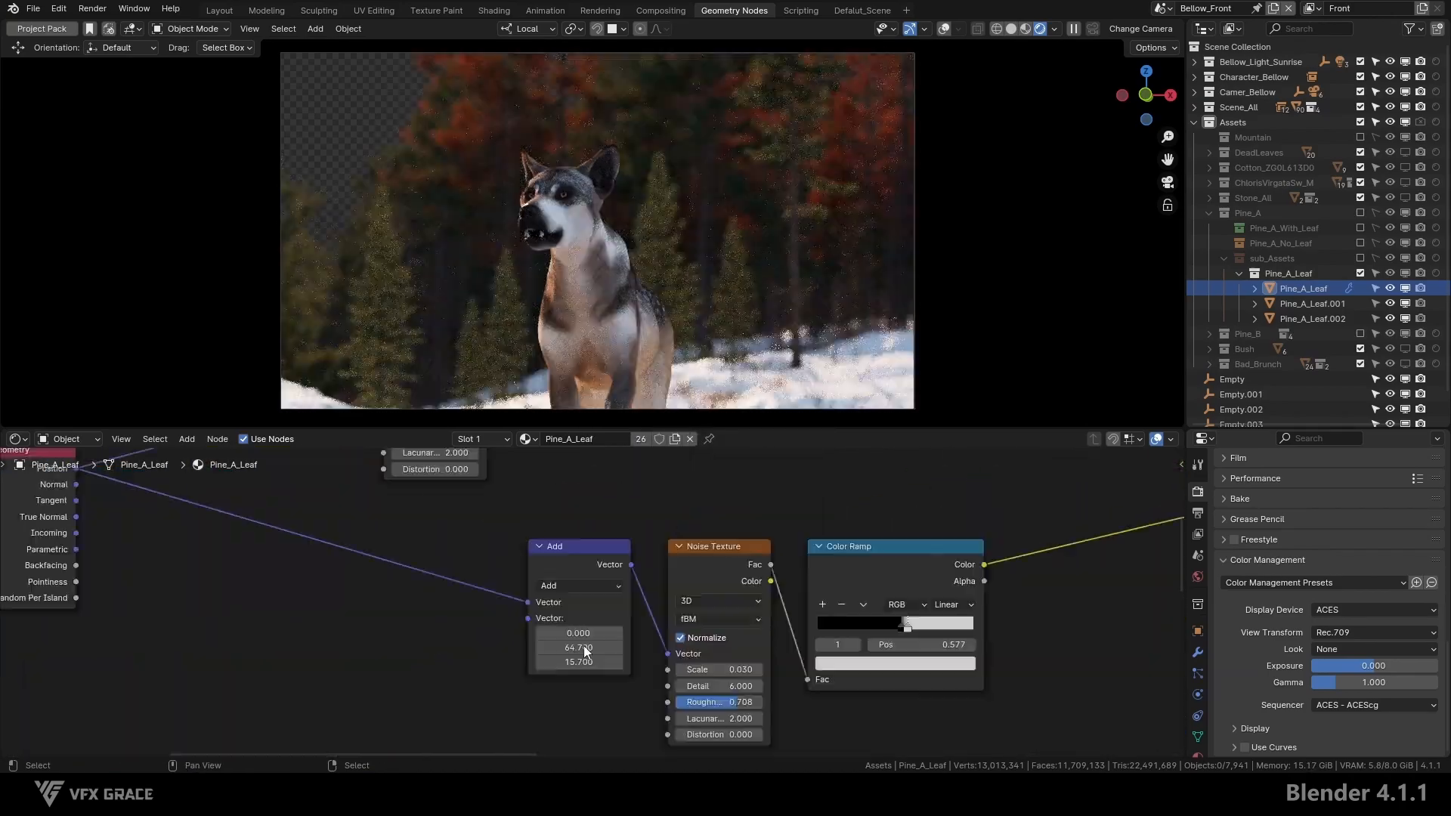
drag(581, 649, 725, 648)
drag(586, 661, 717, 661)
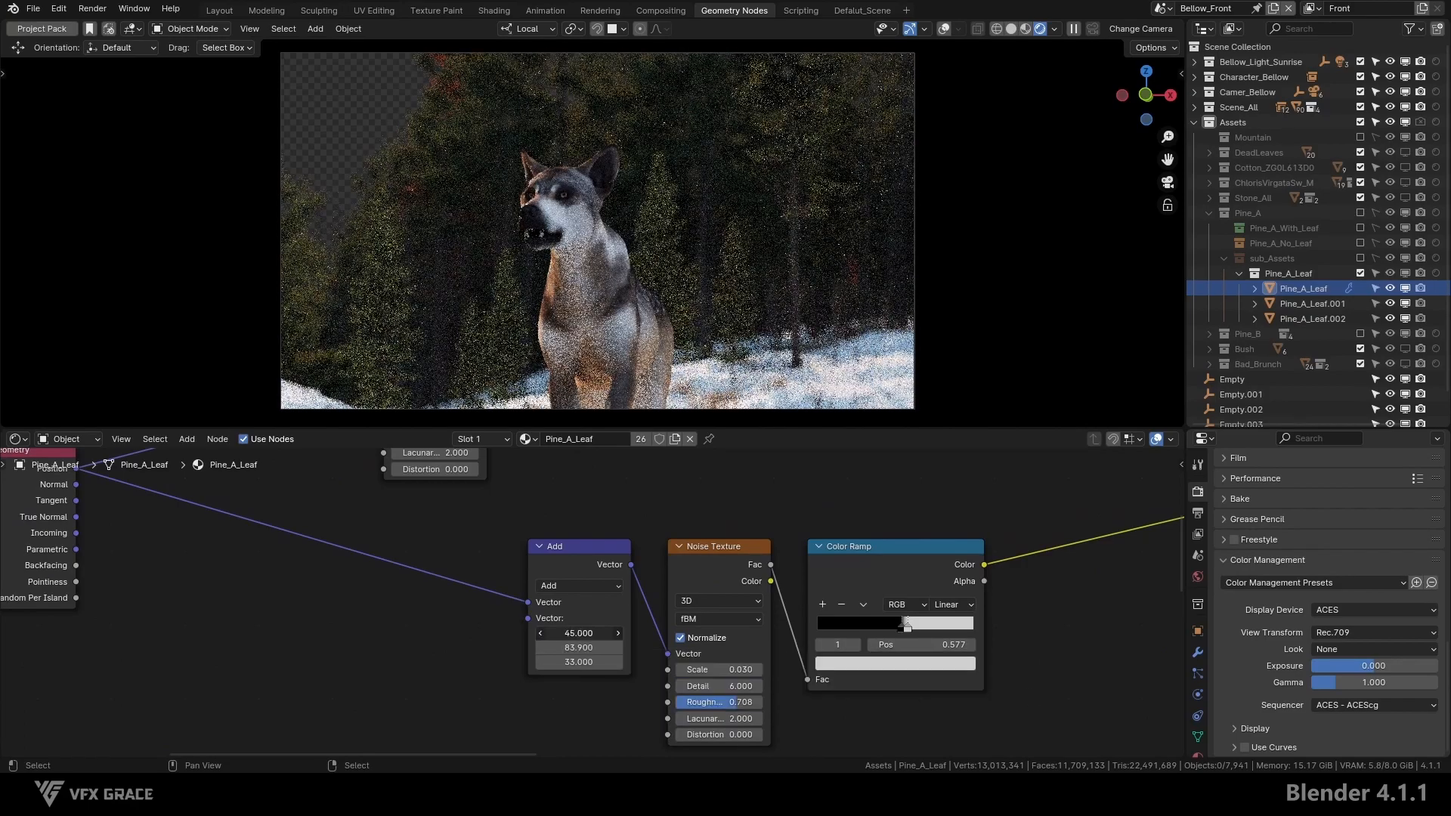
drag(581, 636, 1013, 636)
drag(588, 661, 818, 661)
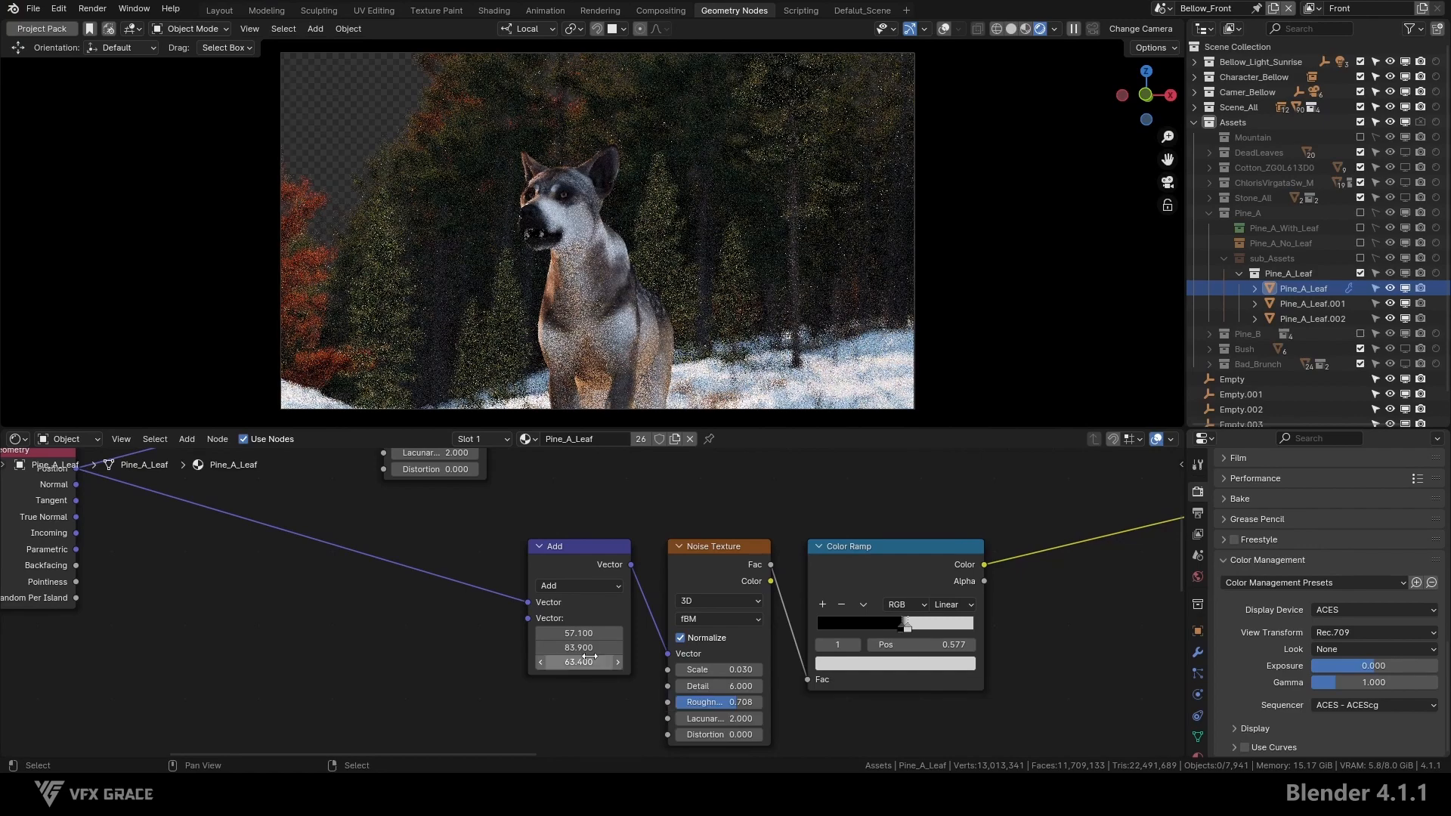
drag(584, 670, 856, 684)
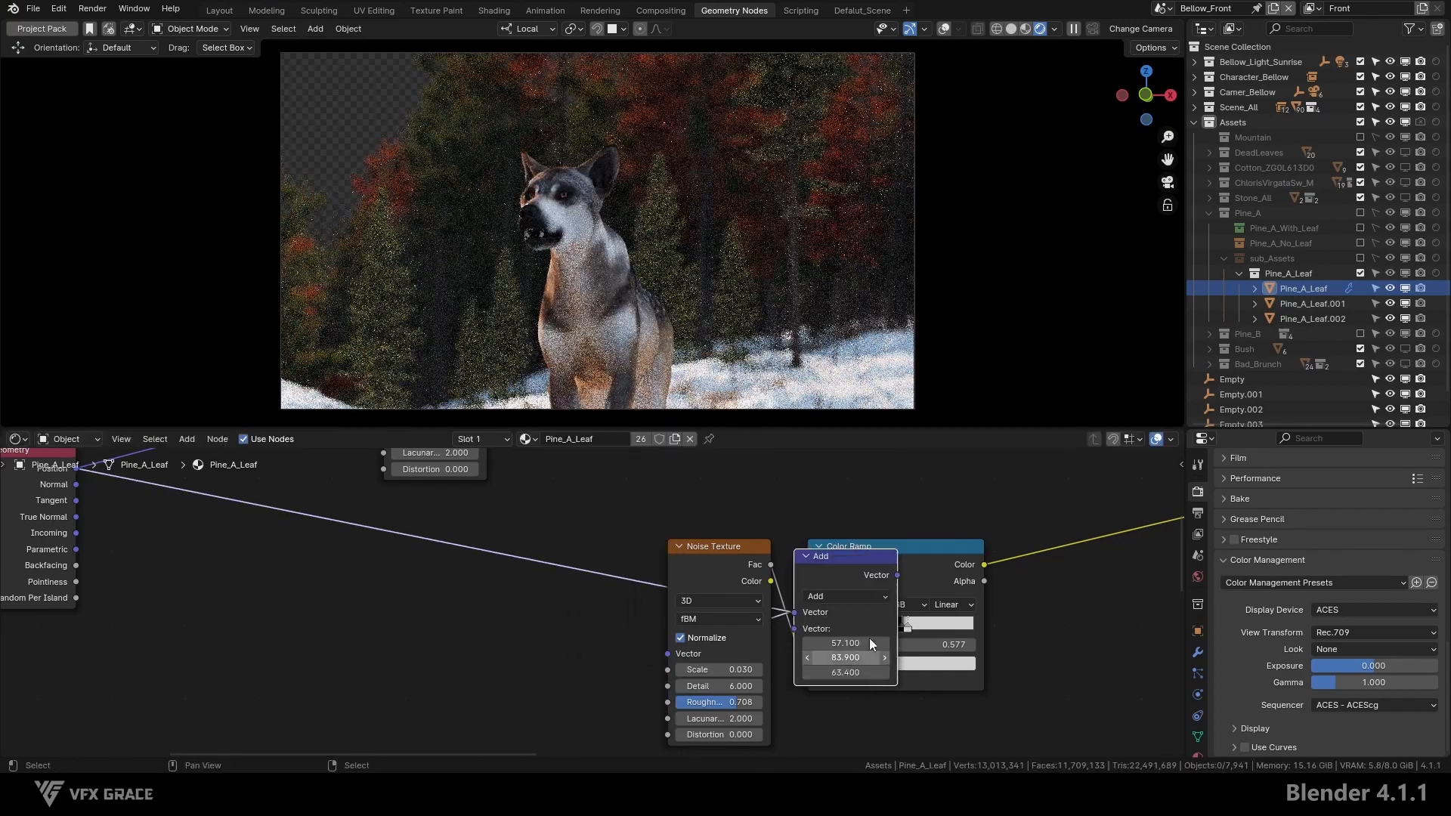
drag(884, 560, 468, 563)
- Connect the output of the lower Color Ramp branch to the Mix node's Factor in place of the noise mask
scroll(408, 680, down, 4)
drag(458, 734, 600, 643)
drag(626, 501, 627, 501)
scroll(697, 551, down, 3)
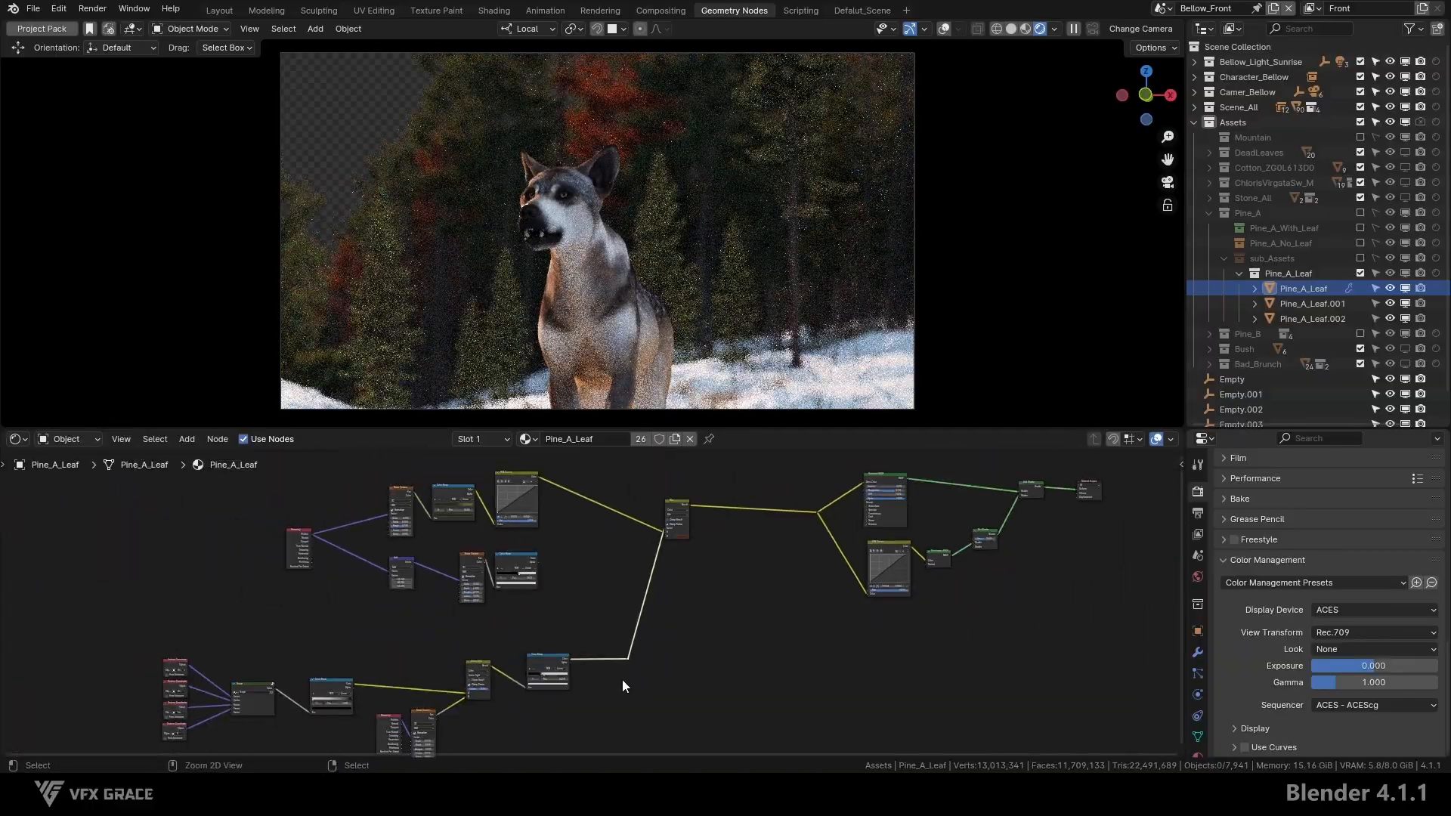
- Switch the lower editor to a 3D viewport and snap the first Empty to the 3D cursor among the trees
key(shift+F5)
middle_drag(621, 665, 668, 562)
click(1232, 384)
scroll(760, 633, down, 6)
scroll(683, 663, up, 3)
middle_drag(760, 633, 625, 547)
scroll(651, 591, up, 2)
key(shift+s)
click(624, 537)
- Scale the first Empty to adjust the area of red leaves around it
shift+middle_drag(615, 598, 557, 656)
key(s)
click(719, 614)
key(s)
click(633, 629)
- Show the upper viewport's overlays and snap Empty.001 to a 3D cursor placed in the trees on the slope's edge
click(1240, 394)
scroll(680, 570, down, 3)
middle_drag(679, 570, 673, 627)
scroll(635, 302, down, 4)
middle_drag(642, 249, 691, 423)
key(shift+alt+z)
shift+middle_drag(665, 302, 763, 216)
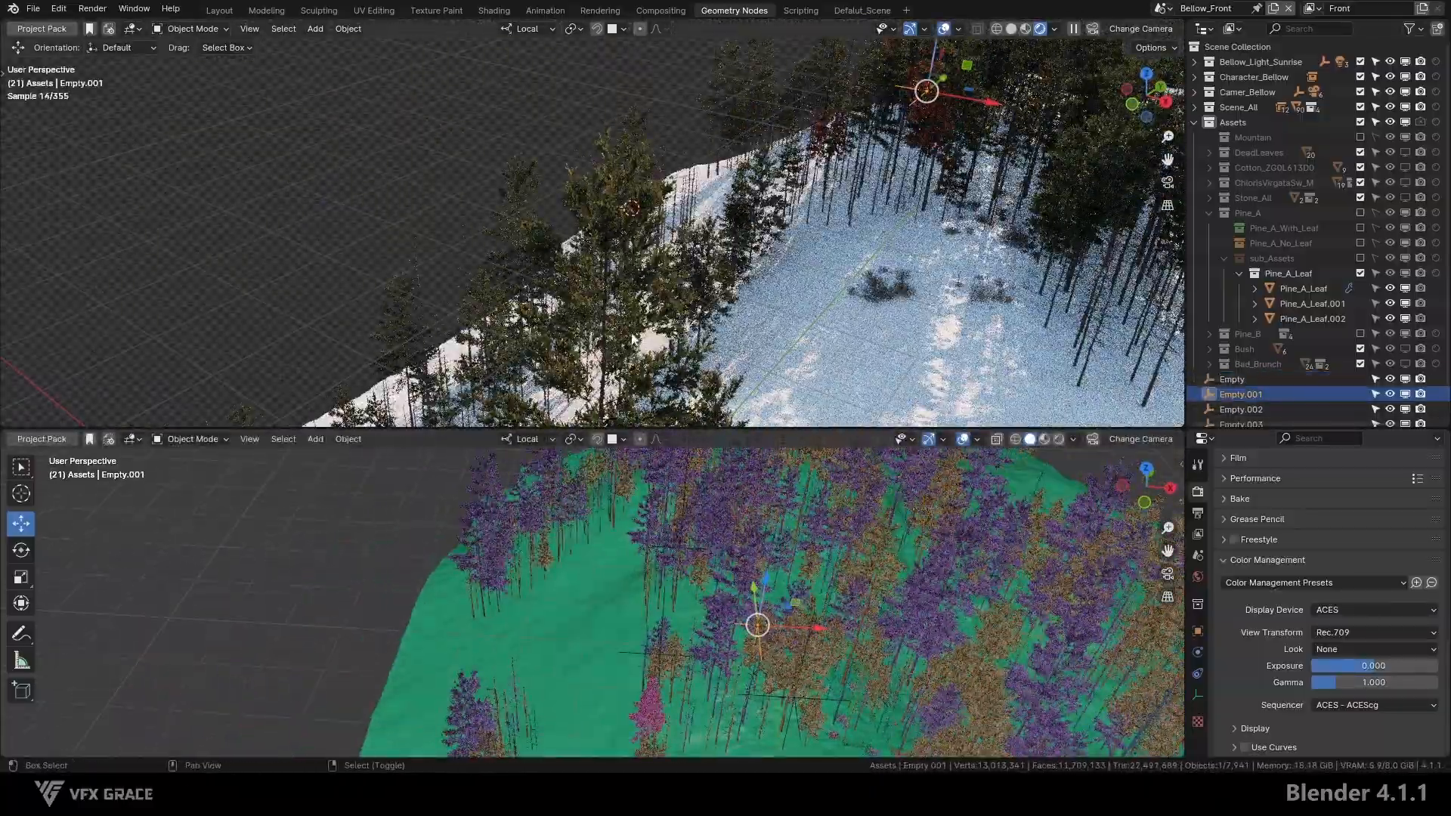
shift+right_click(633, 204)
key(shift+s)
click(633, 189)
- Rescale Empty.001 to adjust how far the red leaves spread around it
scroll(656, 286, up, 3)
middle_drag(633, 227, 759, 302)
key(s)
click(744, 272)
scroll(725, 272, down, 3)
key(s)
click(740, 279)
key(s)
click(738, 297)
- Snap Empty.002 to a 3D cursor placed near the ridge's far edge, and scale it up
click(1241, 409)
shift+right_click(674, 142)
key(shift+s)
click(674, 124)
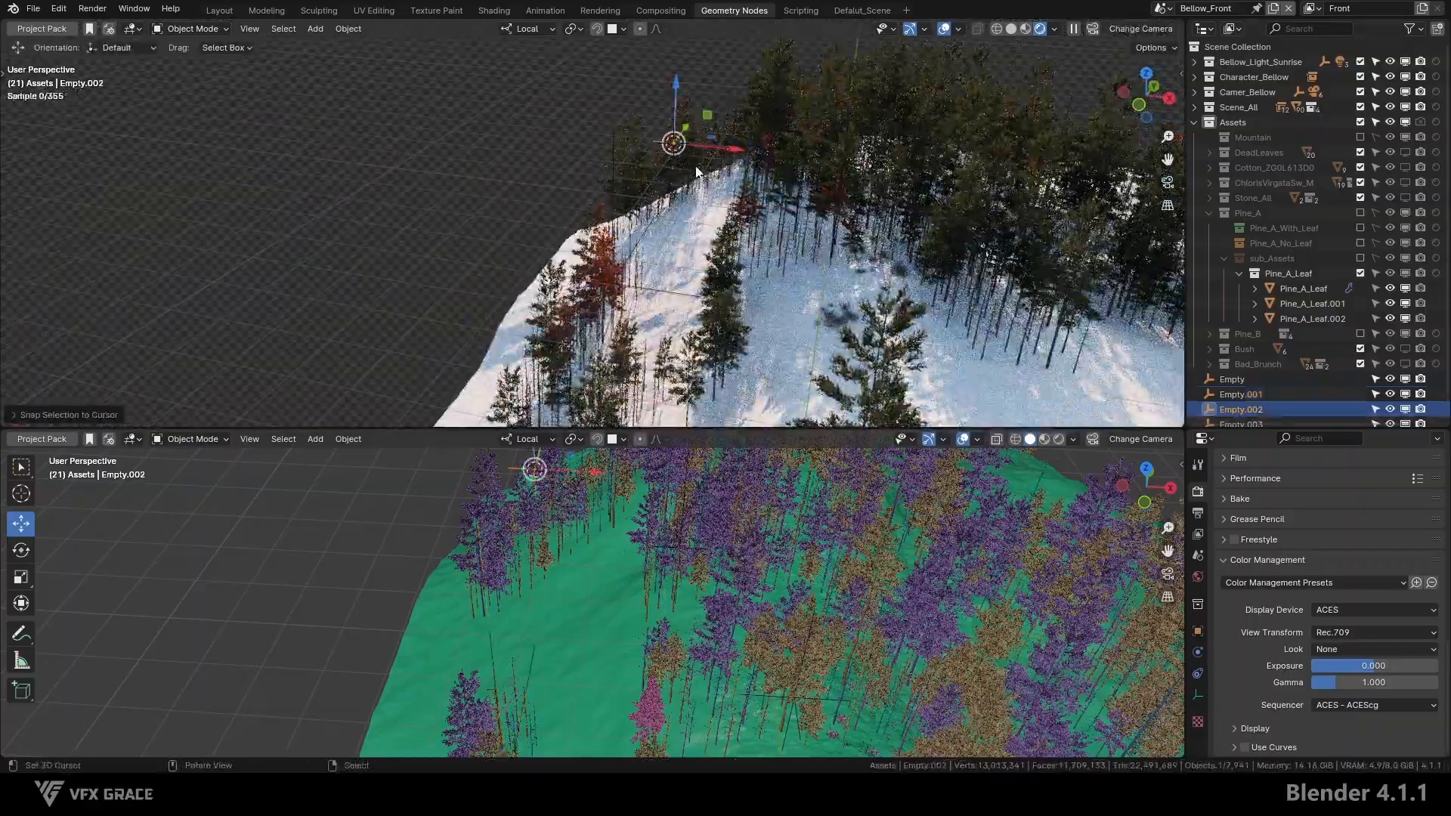
middle_drag(695, 174, 729, 198)
key(s)
click(793, 170)
middle_drag(670, 156, 680, 113)
scroll(1256, 378, down, 2)
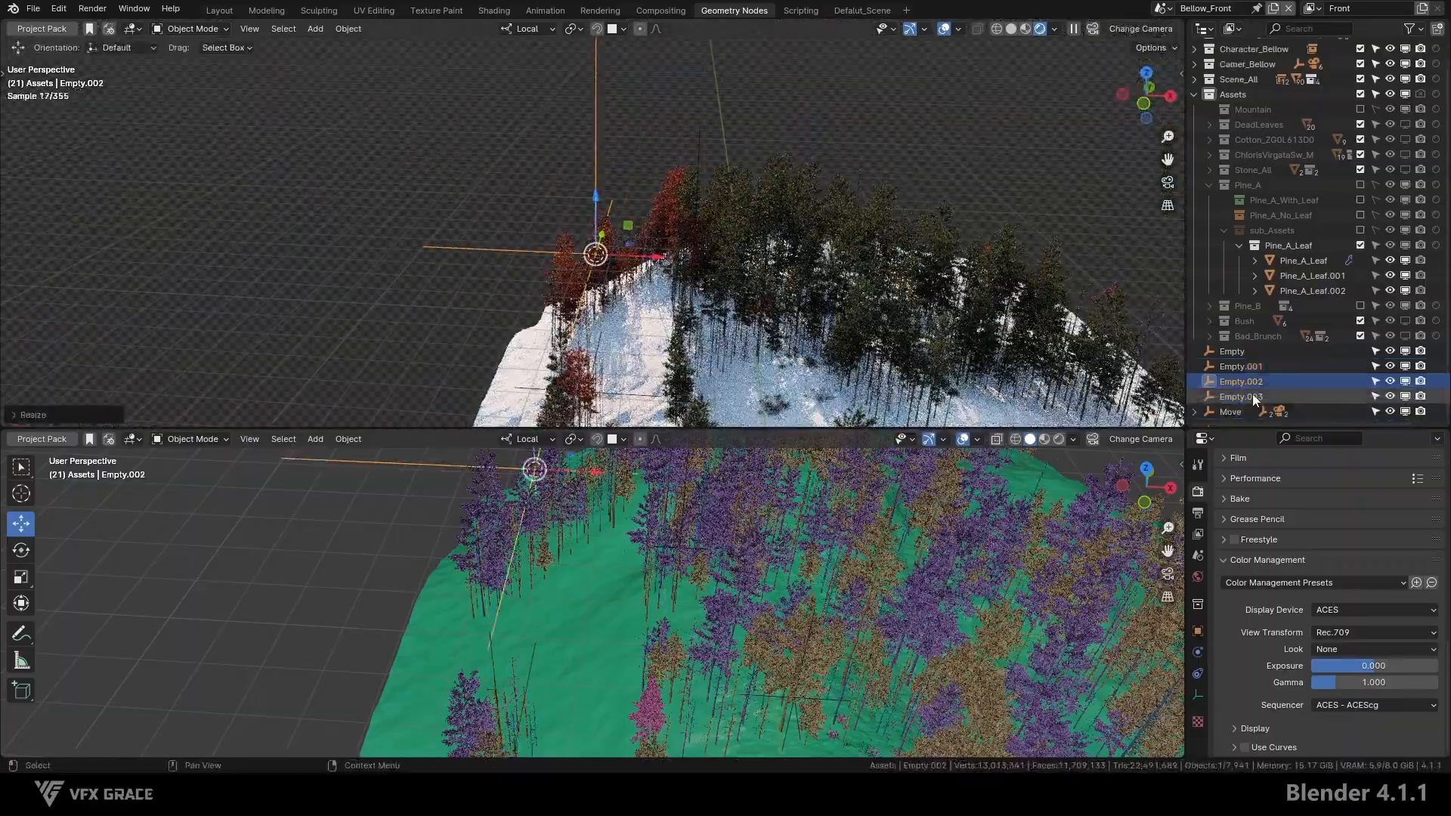
- Snap Empty.003 to a 3D cursor placed in the dense tree group, and enlarge it
click(1242, 398)
shift+right_click(819, 261)
key(shift+s)
click(826, 191)
key(s)
middle_drag(826, 204, 884, 233)
click(1056, 224)
- Move Empty.003 along its local axes through the trees and rescale it
shift+middle_drag(884, 232, 722, 234)
drag(648, 246, 726, 250)
middle_drag(726, 250, 664, 257)
drag(718, 226, 819, 160)
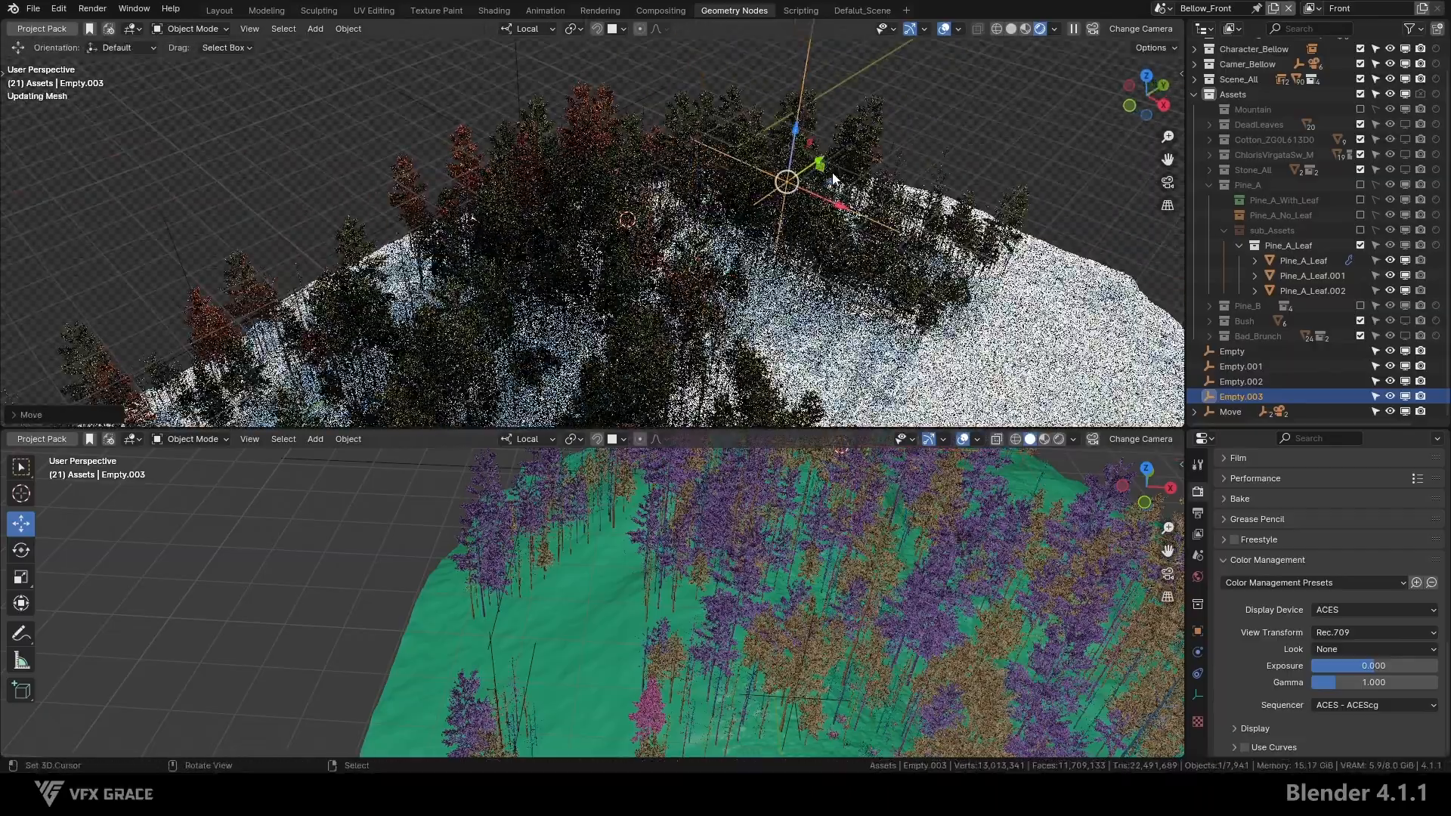
key(s)
click(798, 232)
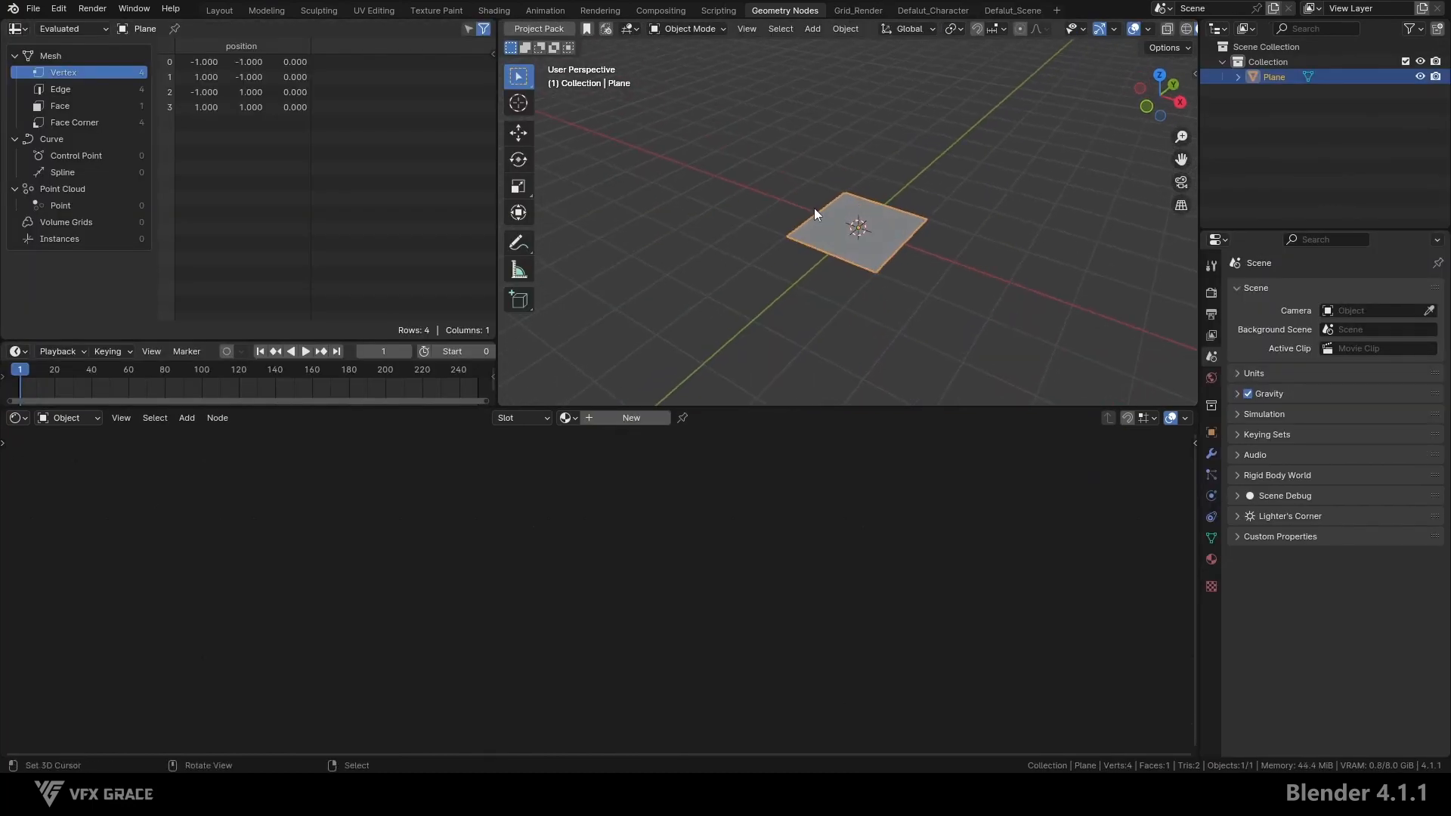
- Scale the plane's mesh by about 5.5 in Edit Mode and return to Object Mode
key(Tab)
key(s)
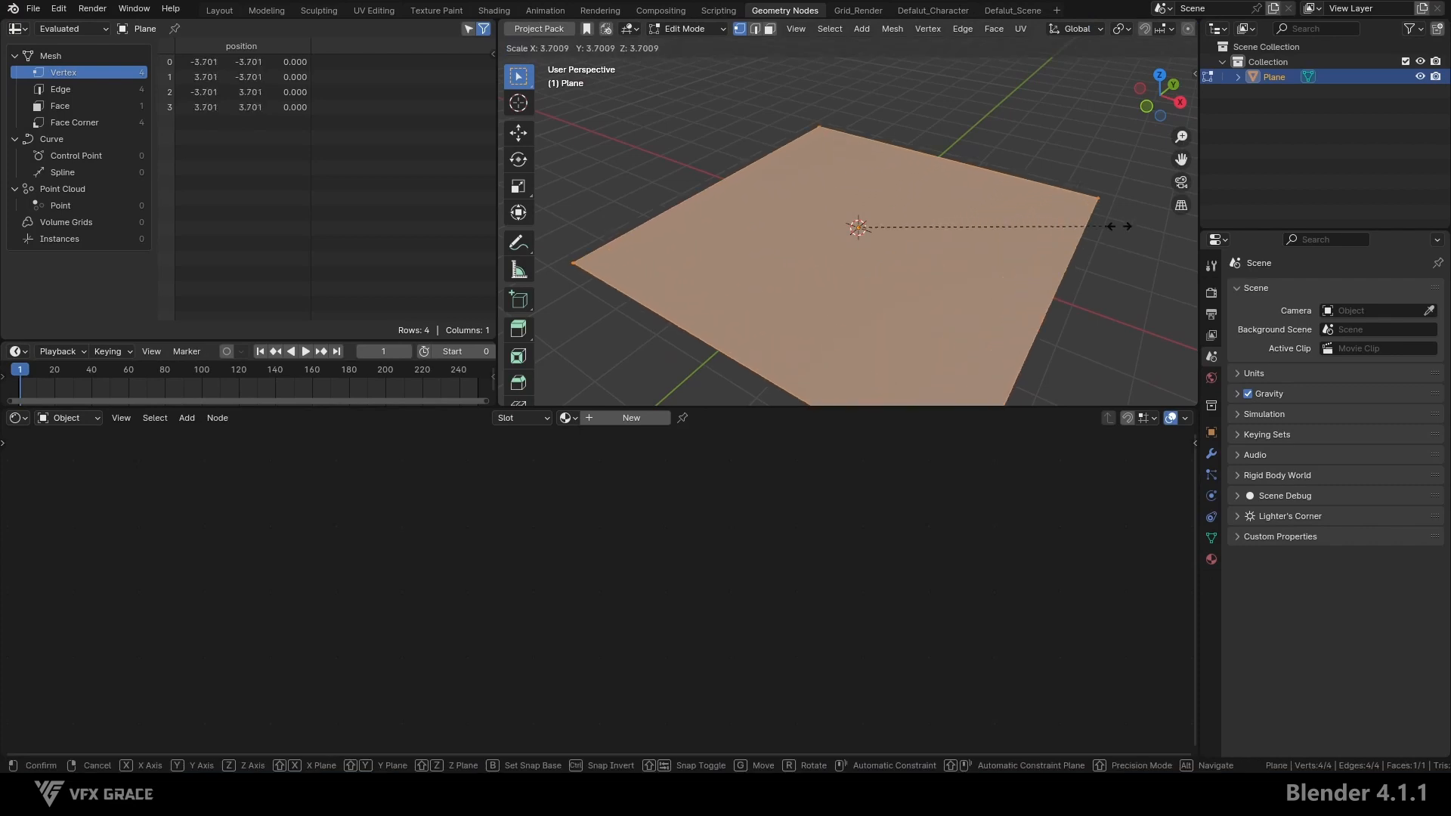
click(549, 222)
key(Tab)
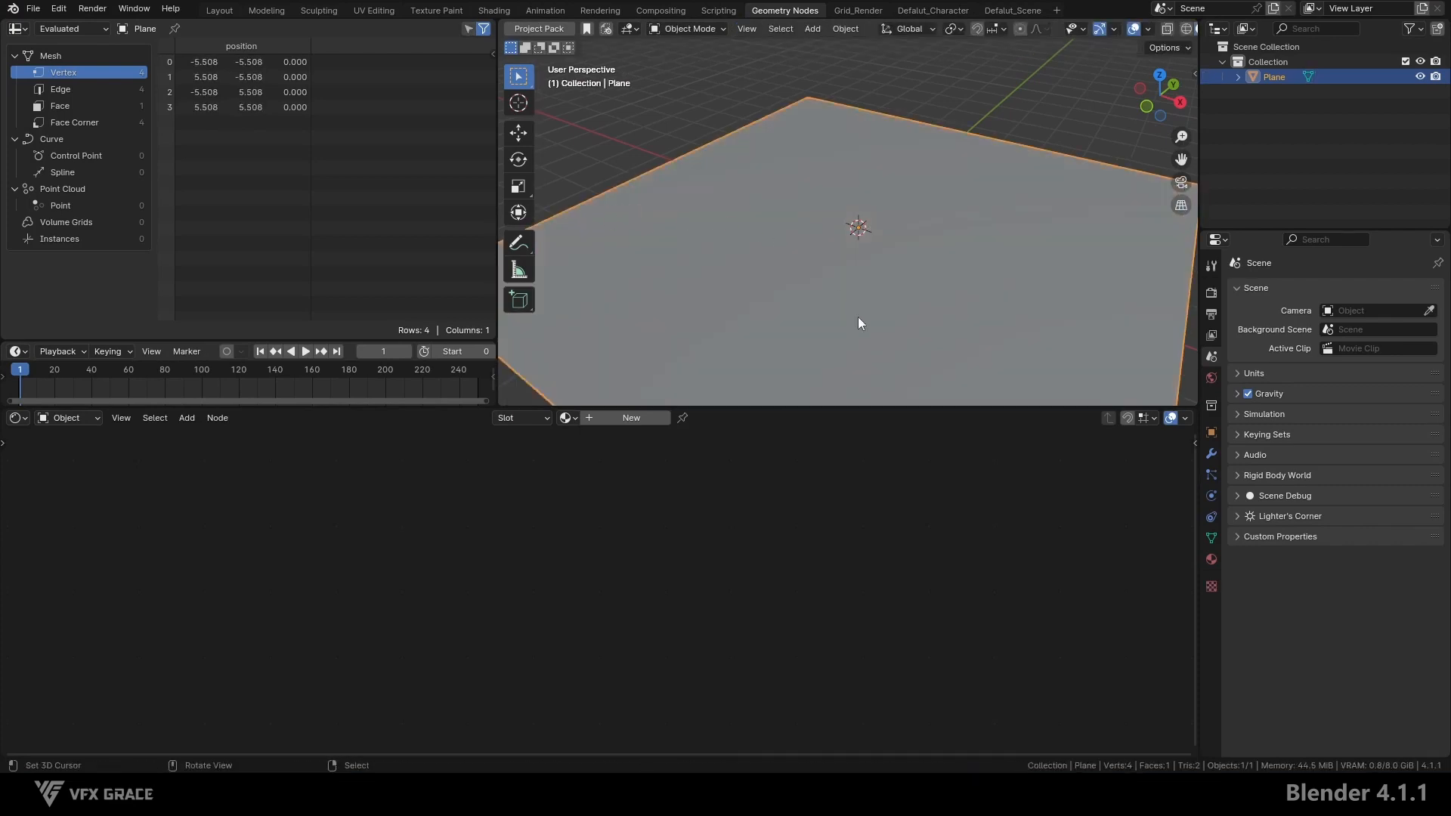
- Switch the viewport to rendered shading and create a new material on the plane
key(z)
click(851, 147)
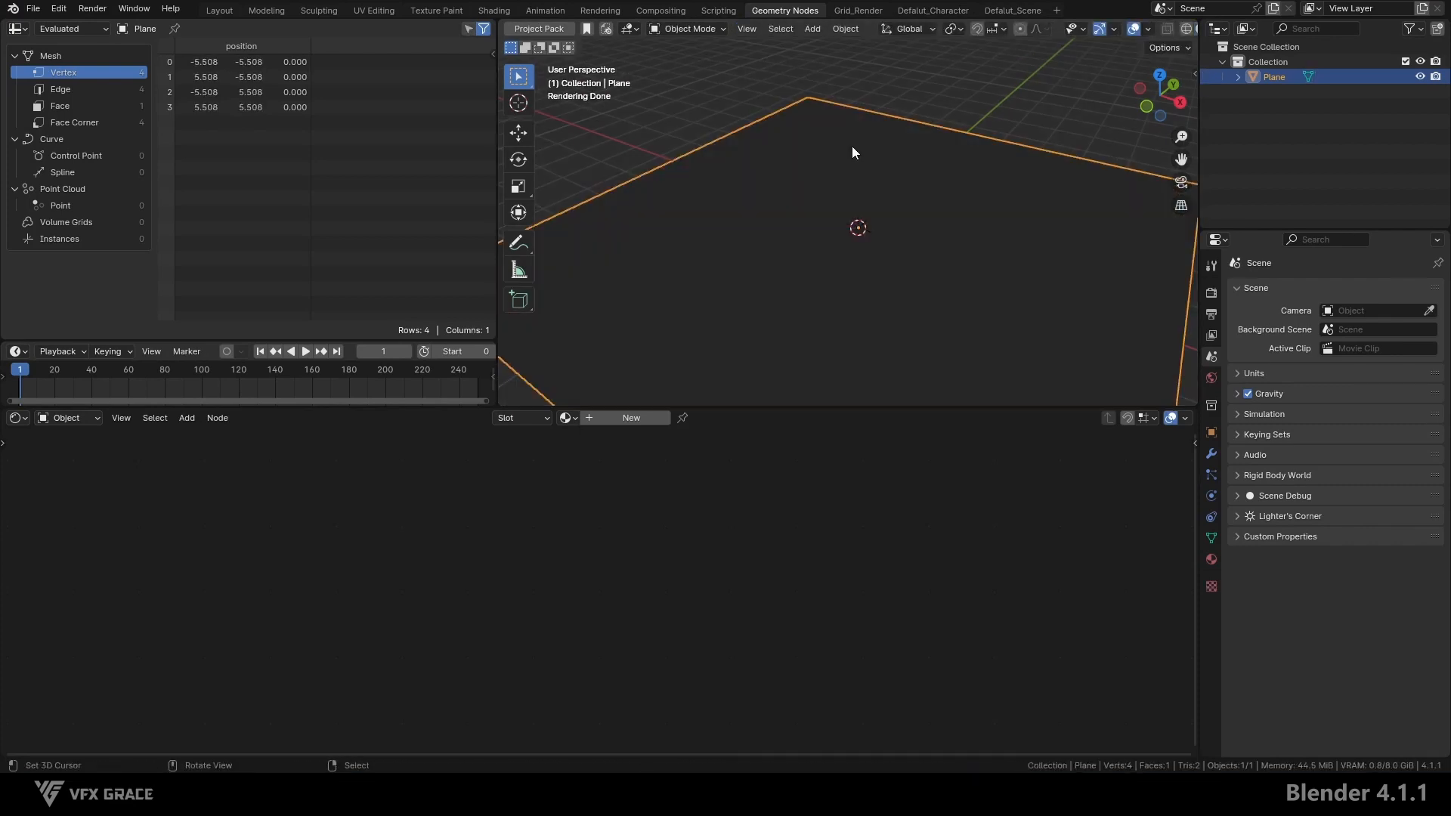
click(630, 418)
key(Home)
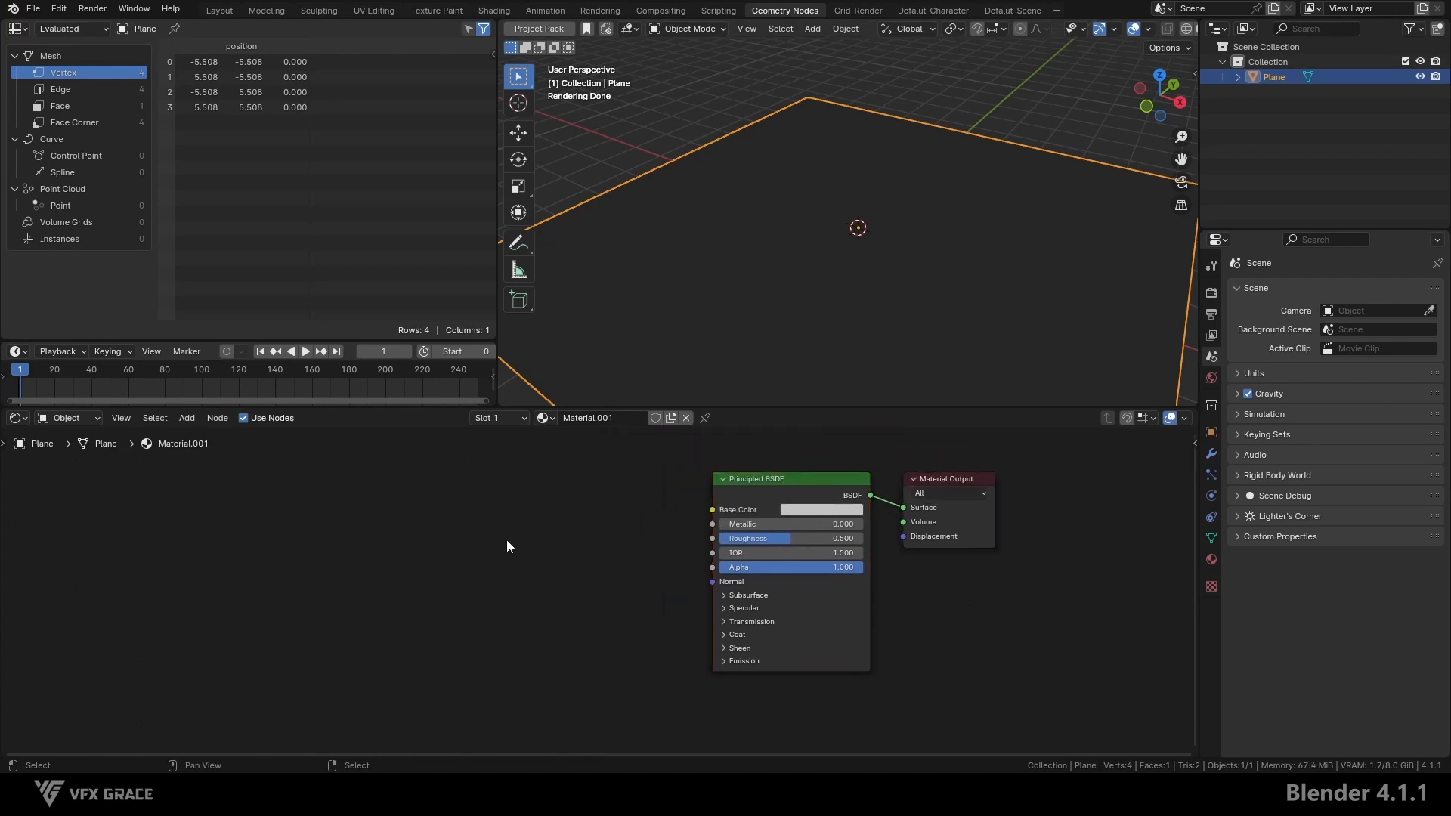
middle_drag(506, 541, 583, 539)
- Add a Plain Axes empty at the plane's center and reselect the plane
click(1283, 142)
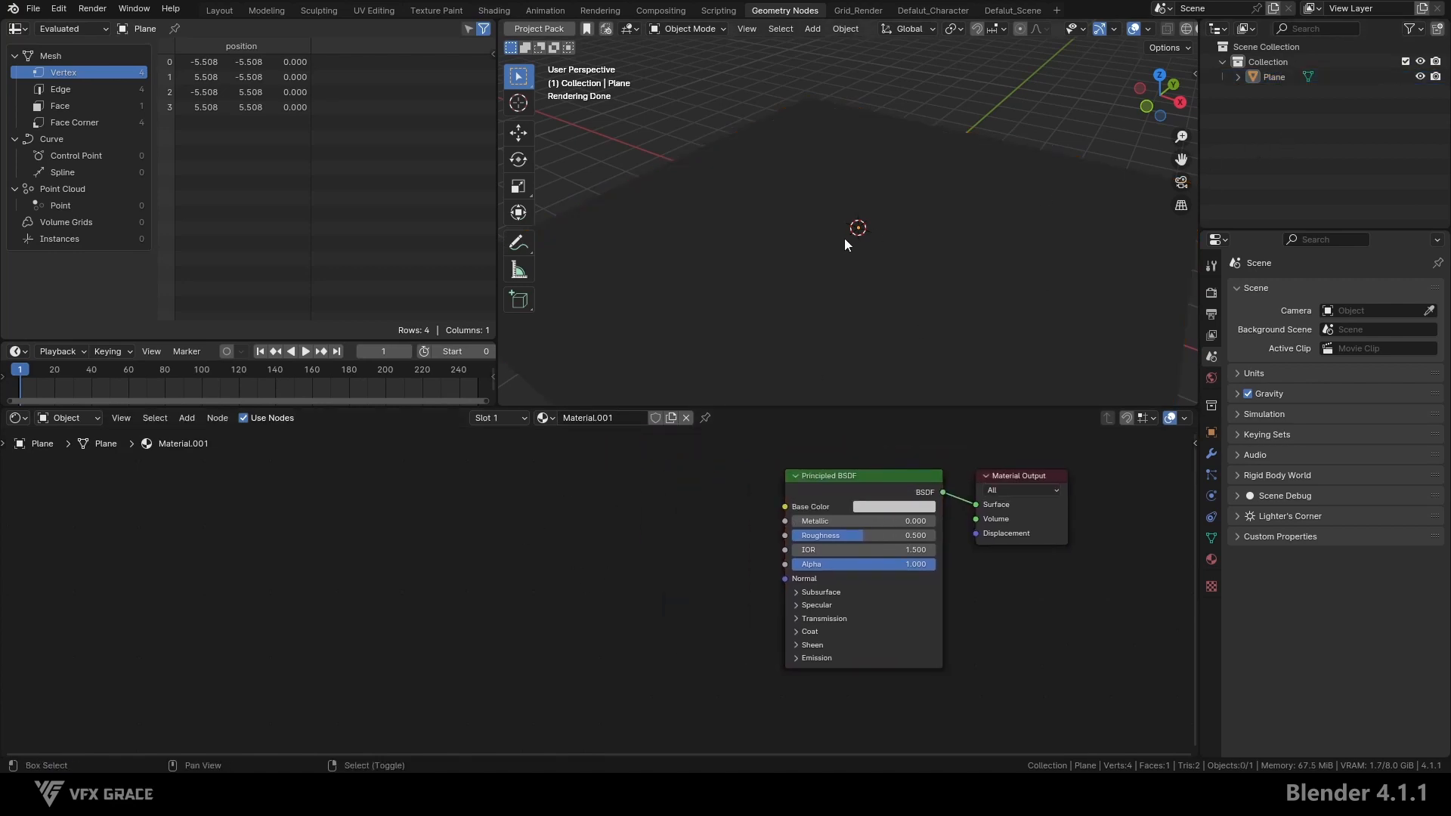
key(shift+a)
mouse_move(810, 385)
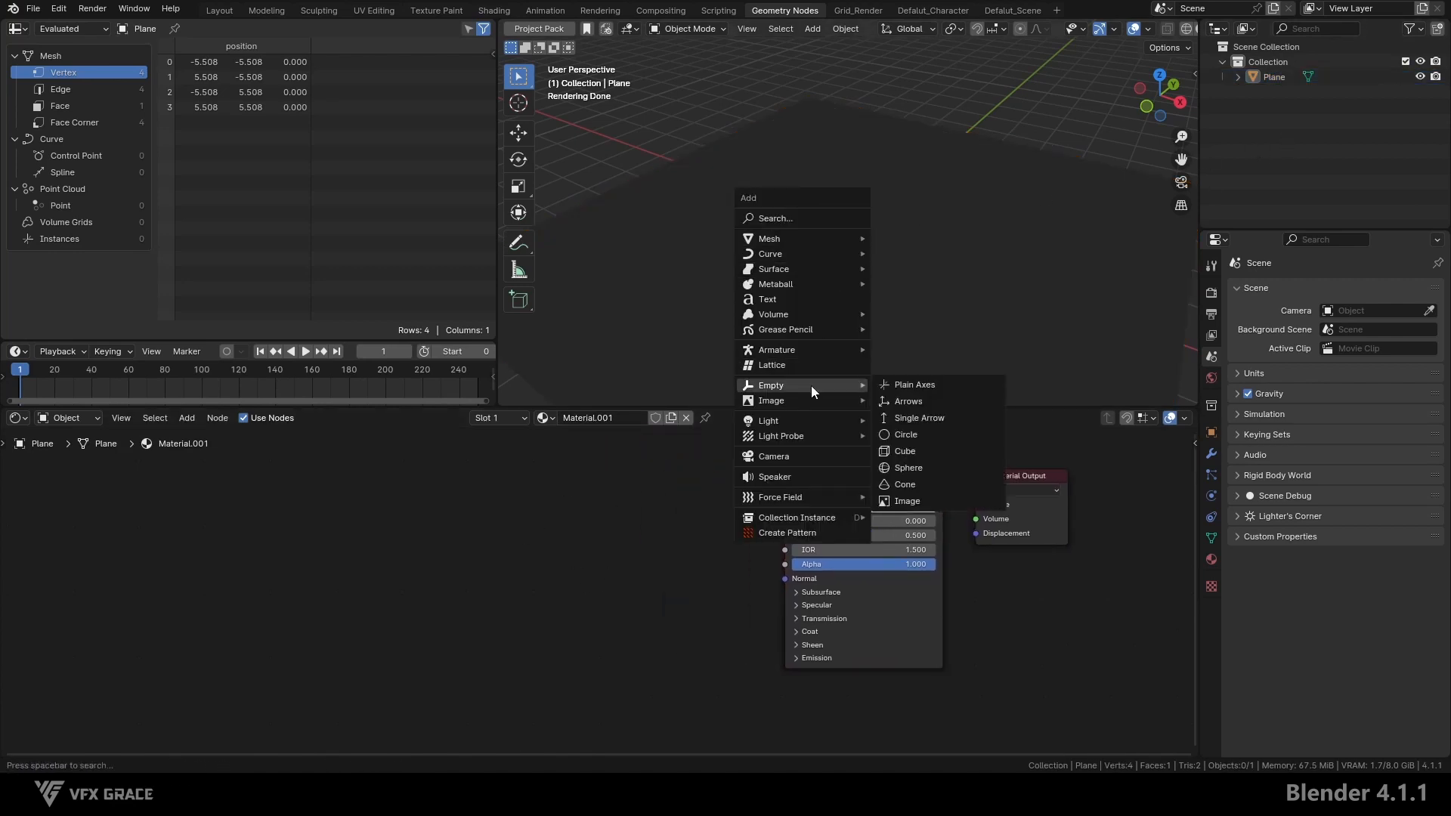
click(899, 386)
click(899, 383)
- Add a Texture Coordinate node to the plane's material and pick the Empty as its object
key(shift+a)
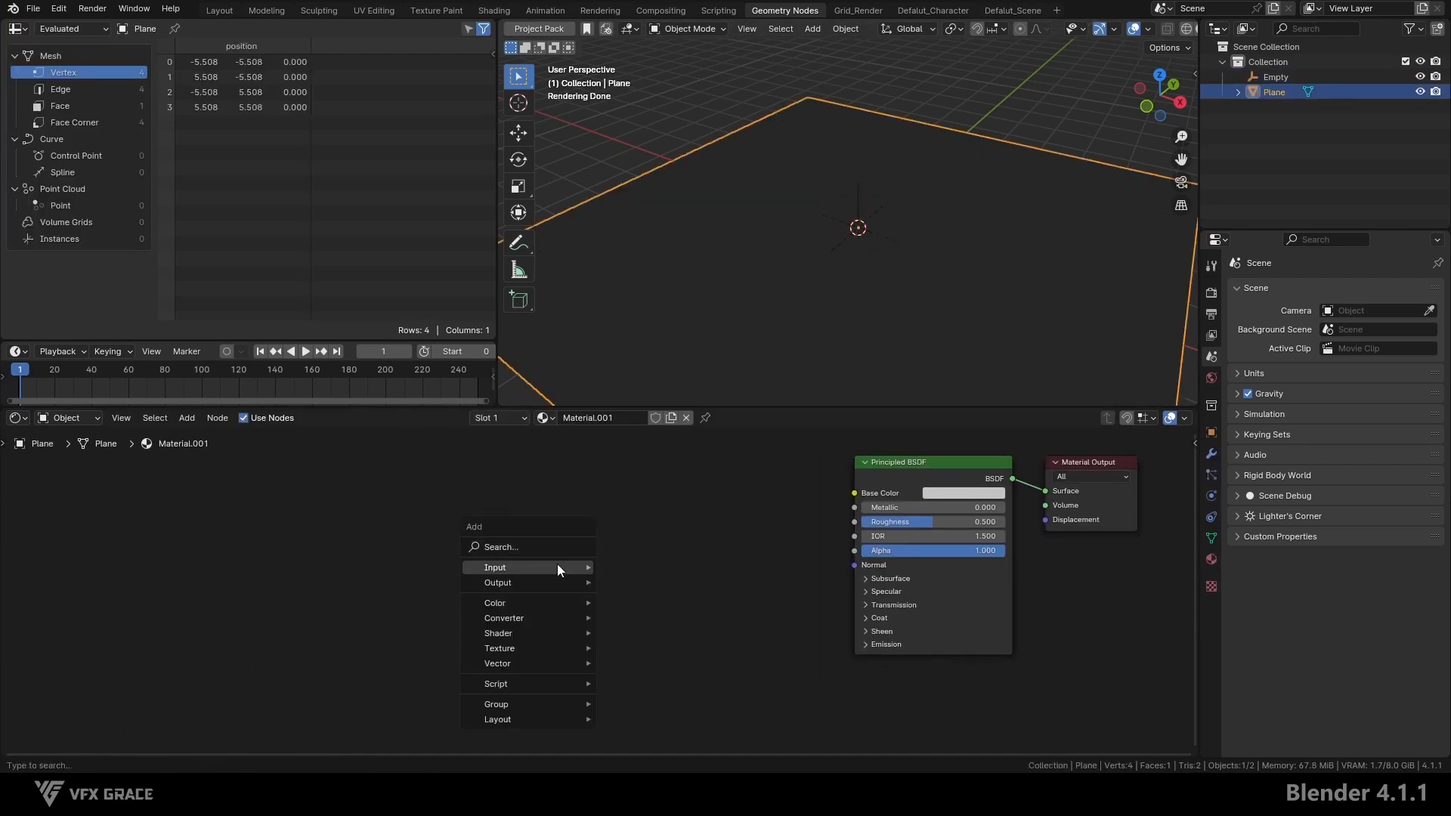
mouse_move(558, 568)
click(663, 514)
click(501, 533)
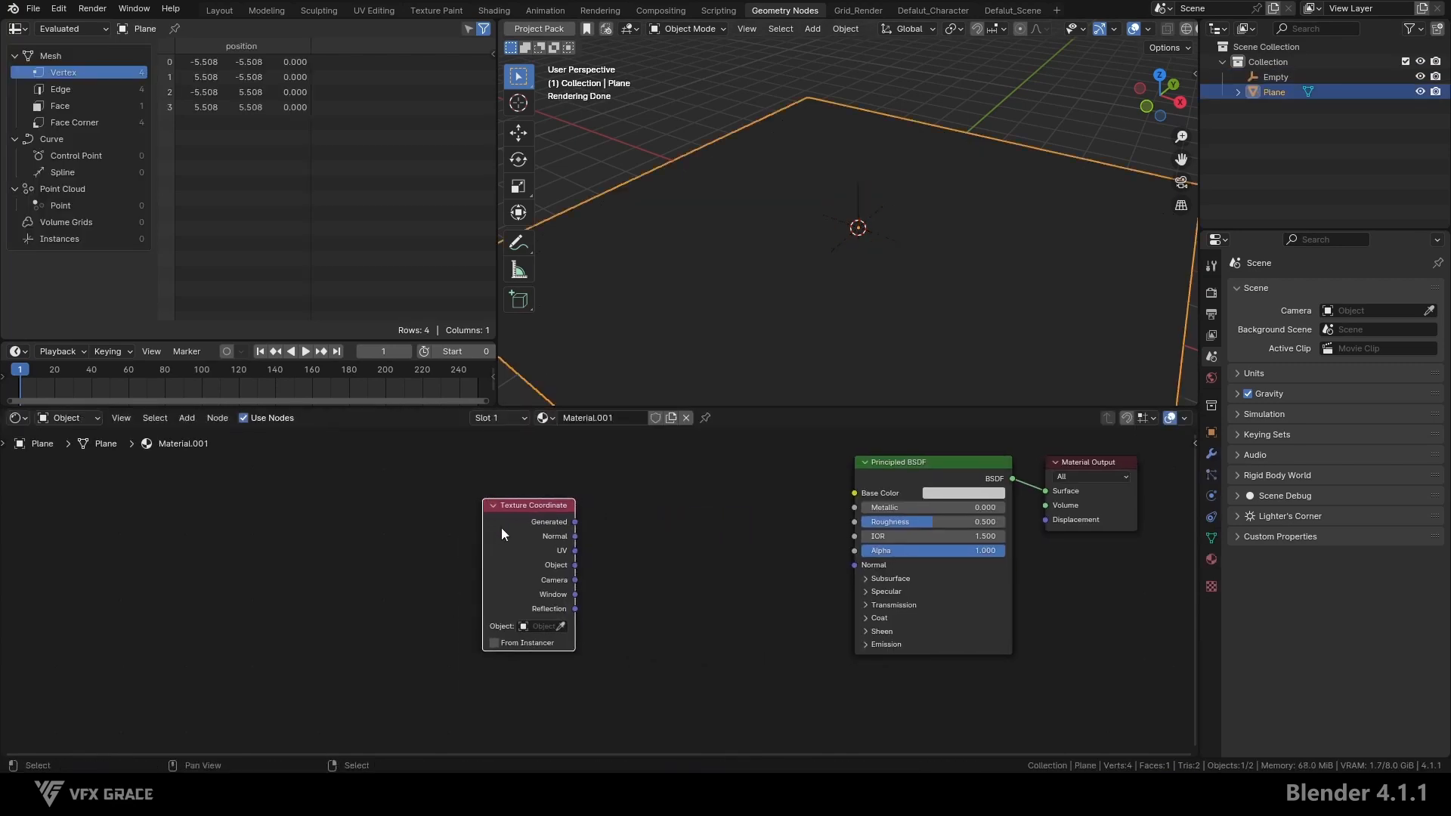
click(562, 626)
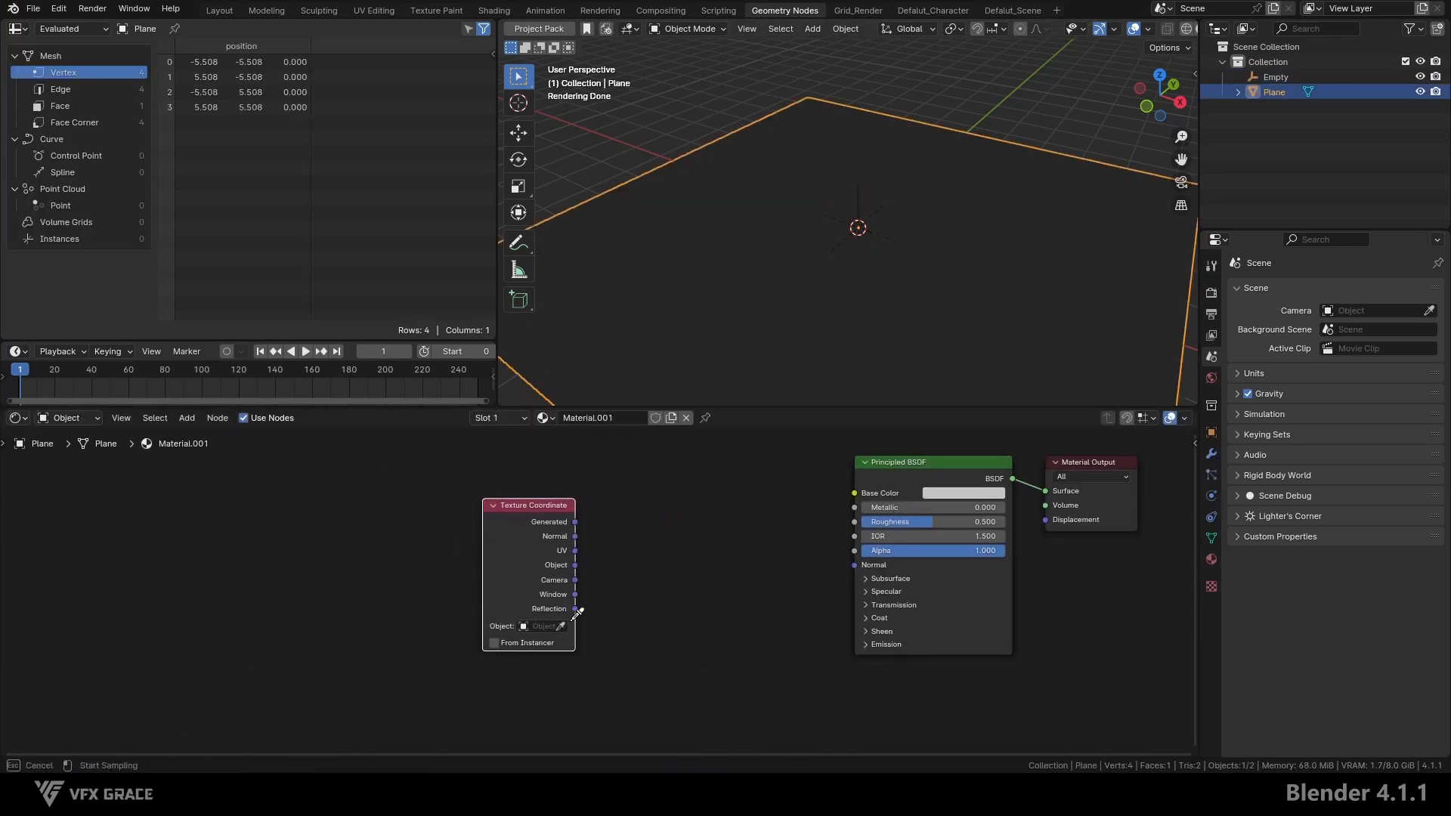
click(1277, 83)
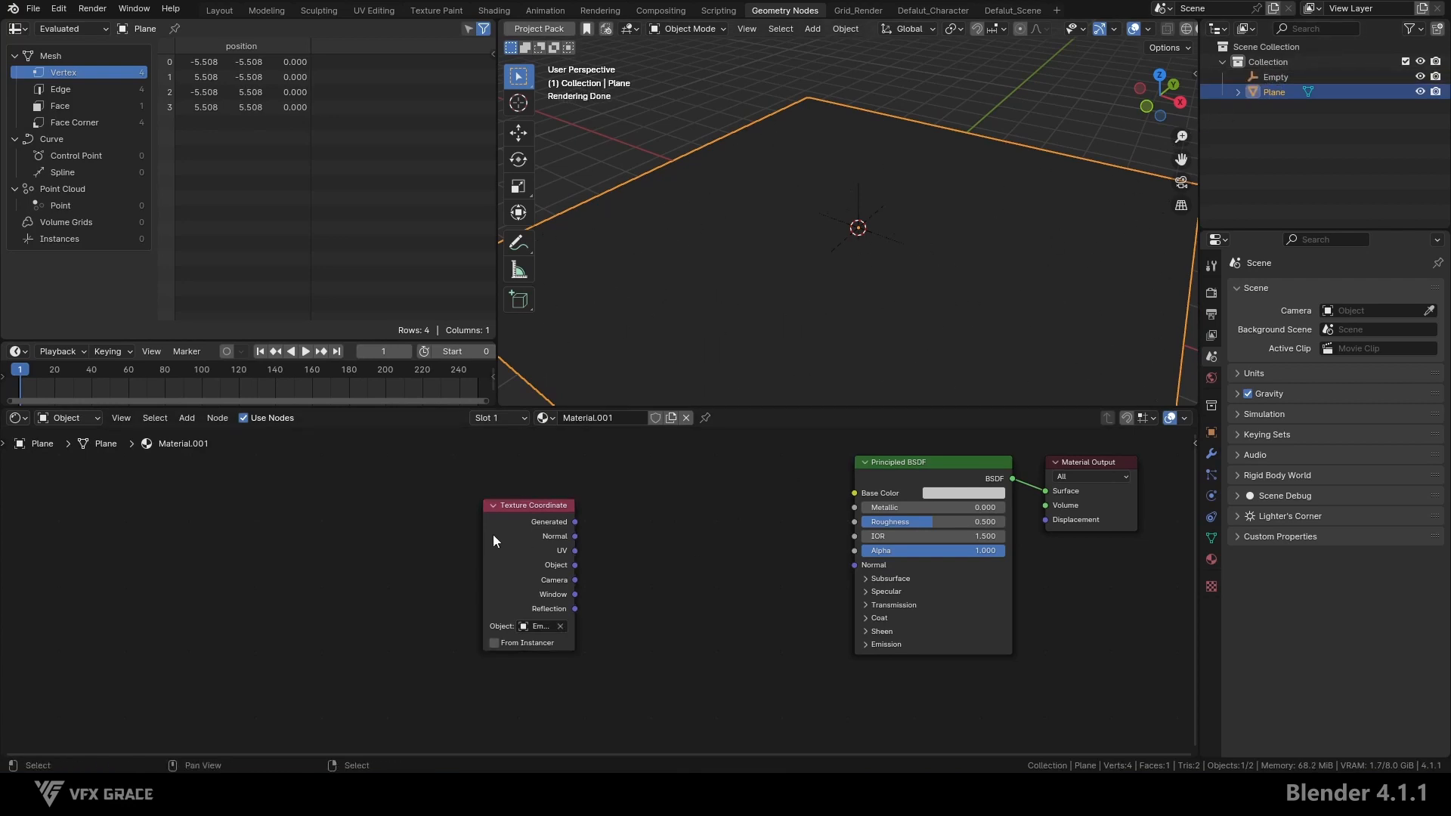
- Reposition the Texture Coordinate node and preview its Object output on the plane
drag(492, 534, 418, 531)
scroll(455, 592, up, 1)
ctrl+shift+click(479, 559)
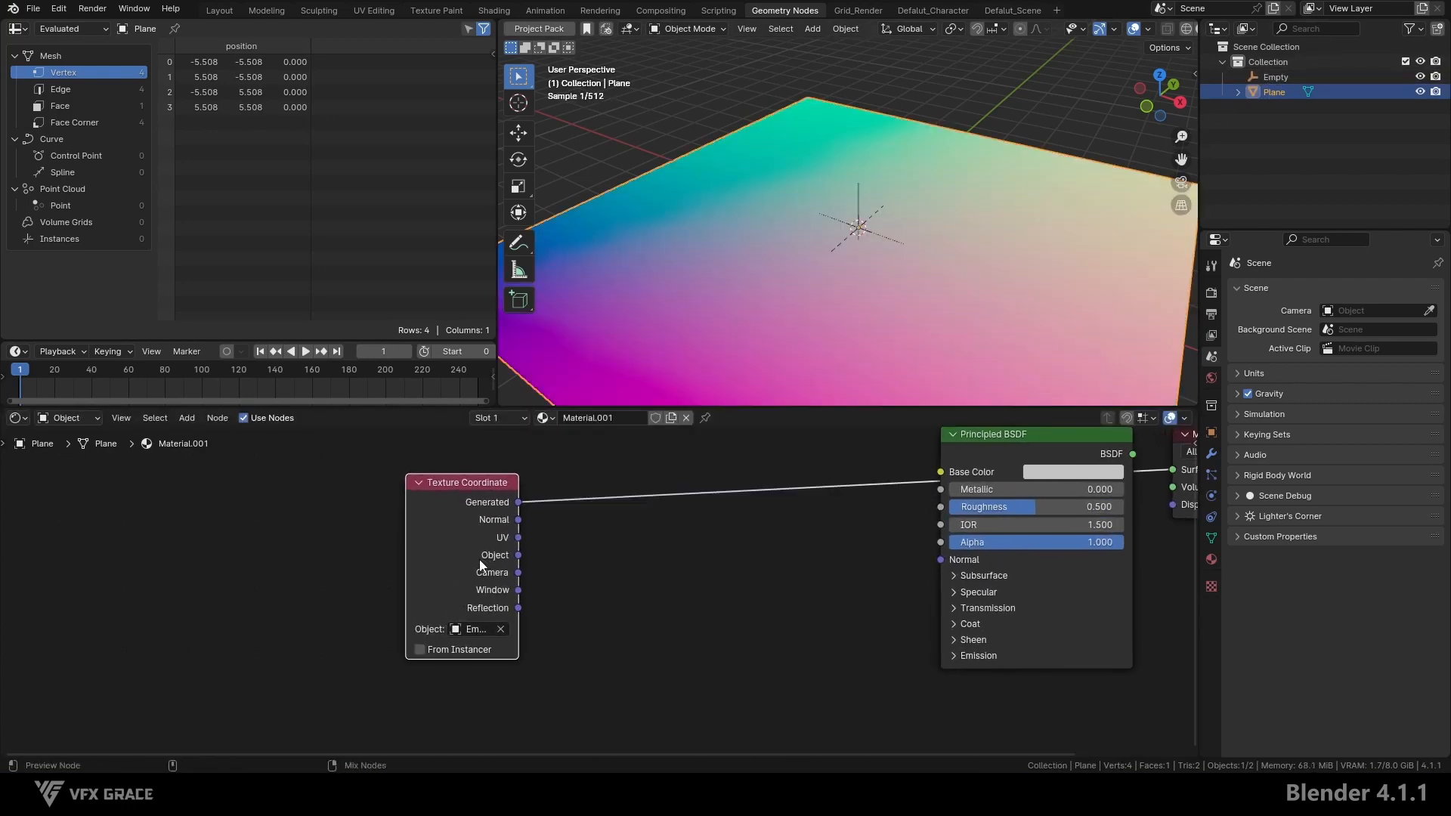
ctrl+shift+click(479, 559)
ctrl+shift+click(479, 559)
ctrl+shift+click(479, 559)
drag(479, 545, 431, 542)
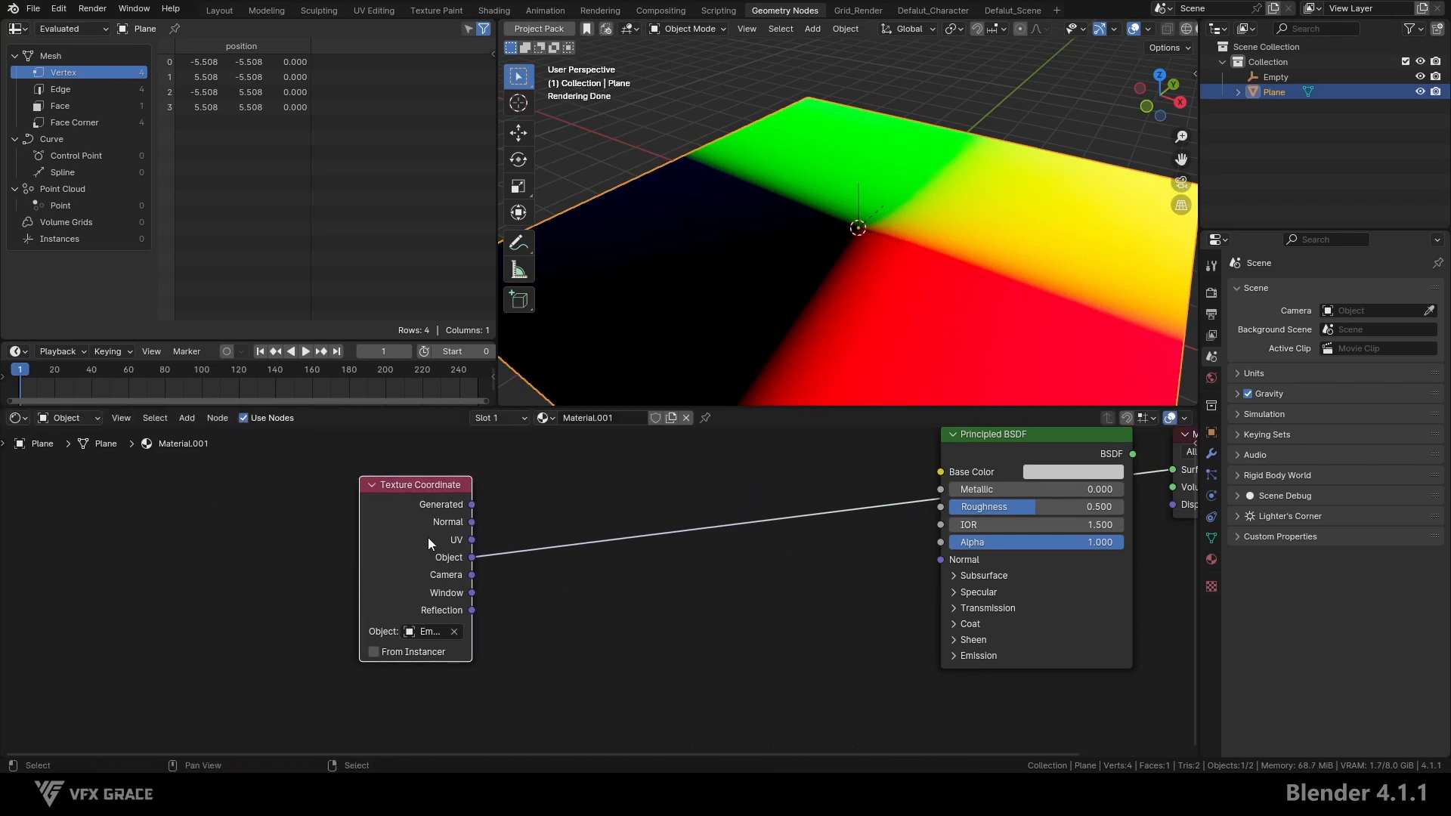
mouse_move(823, 253)
middle_down()
mouse_move(912, 269)
mouse_move(819, 243)
middle_up()
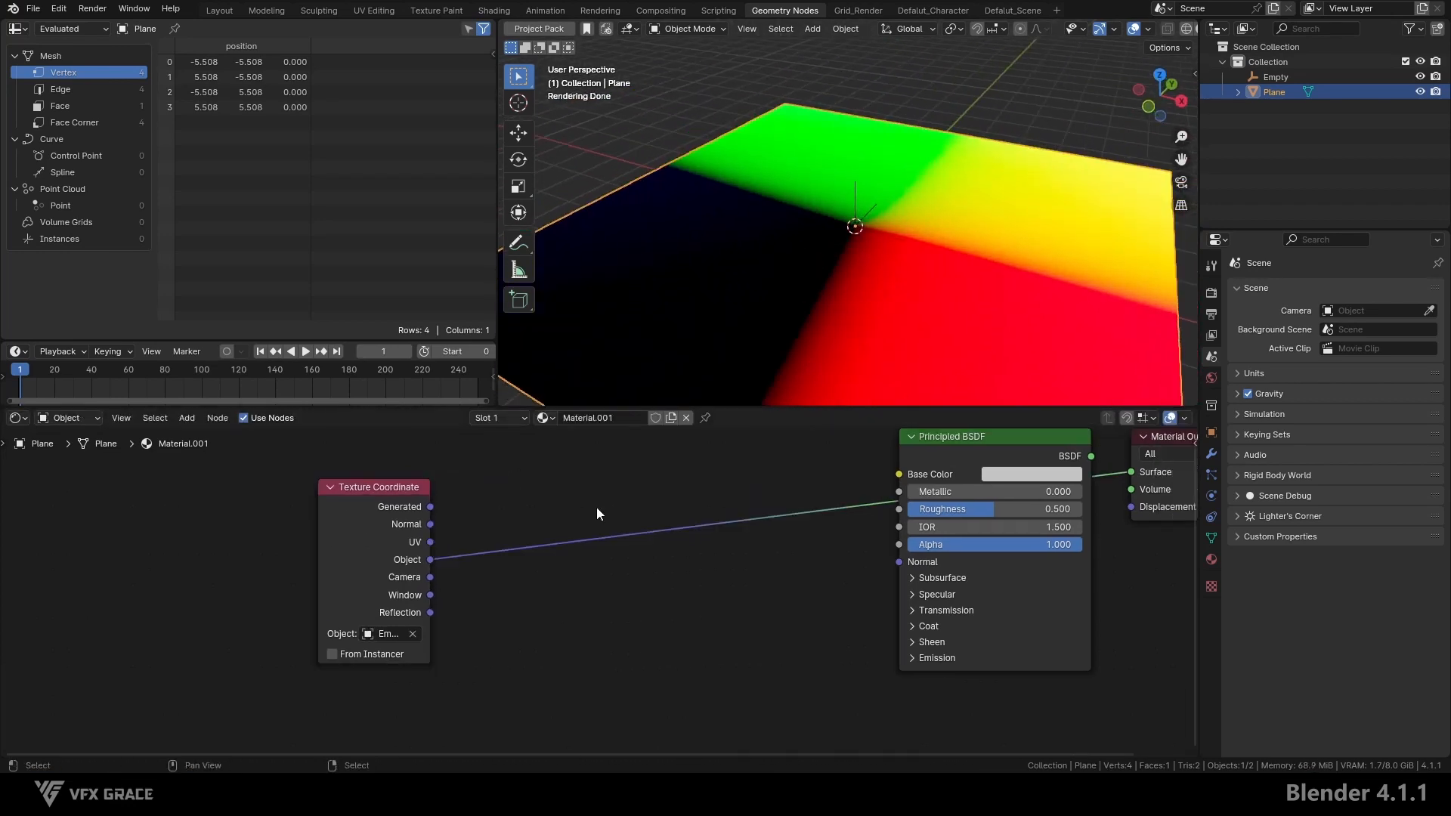
- Insert a Vector Math node after the Texture Coordinate's Object output and set its operation to Length
key(shift+a)
mouse_move(597, 507)
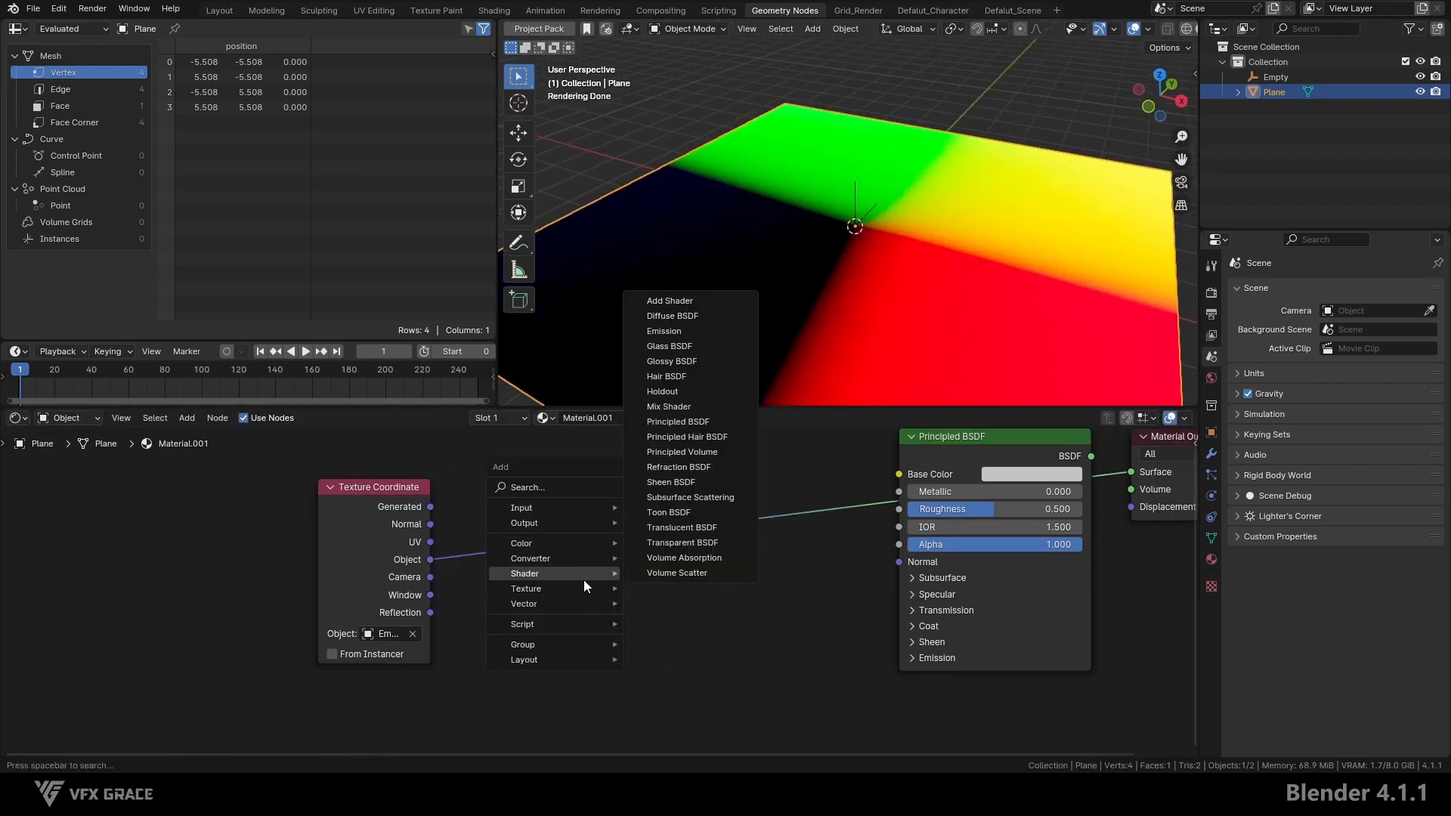
mouse_move(560, 562)
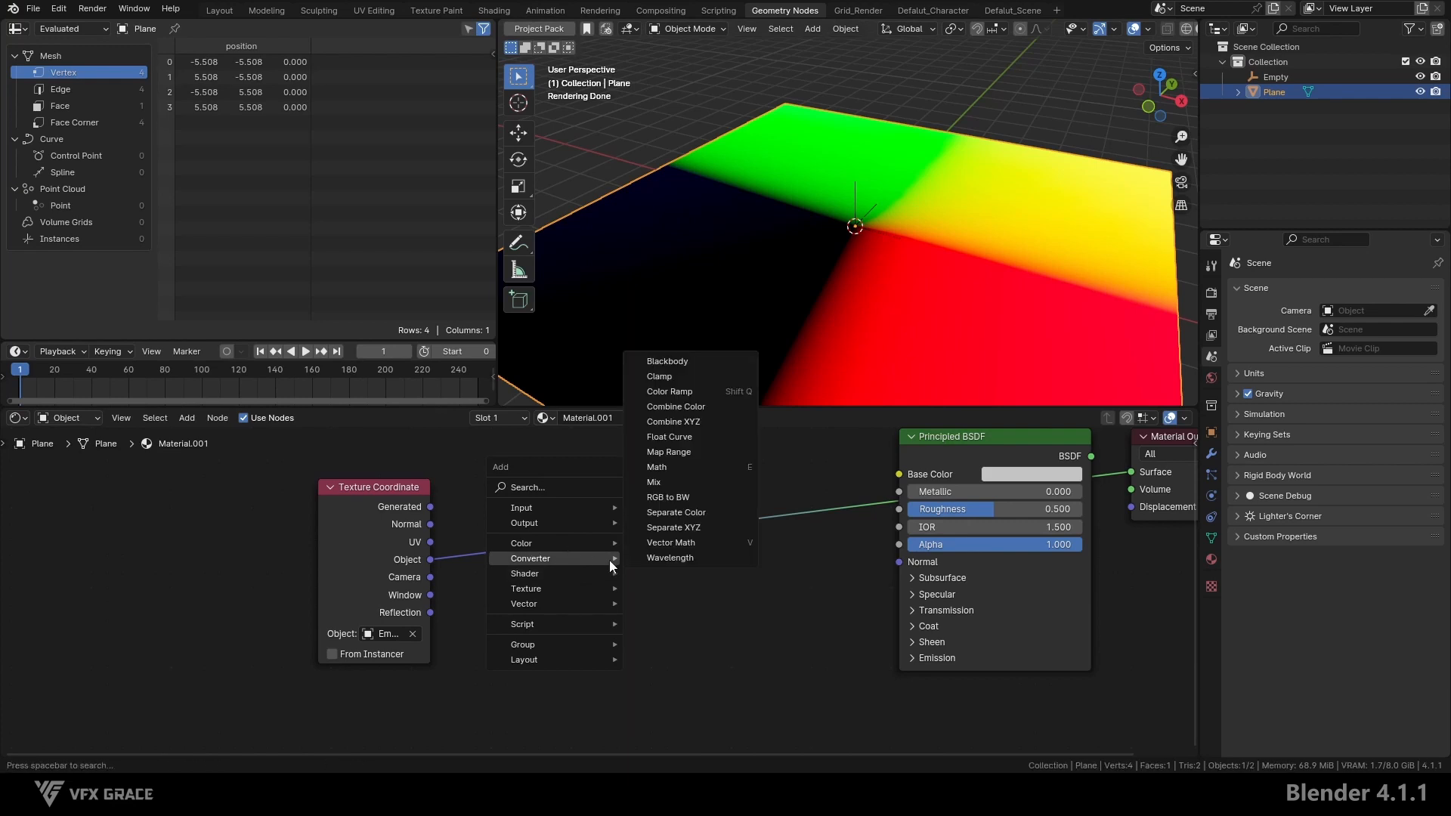
click(680, 542)
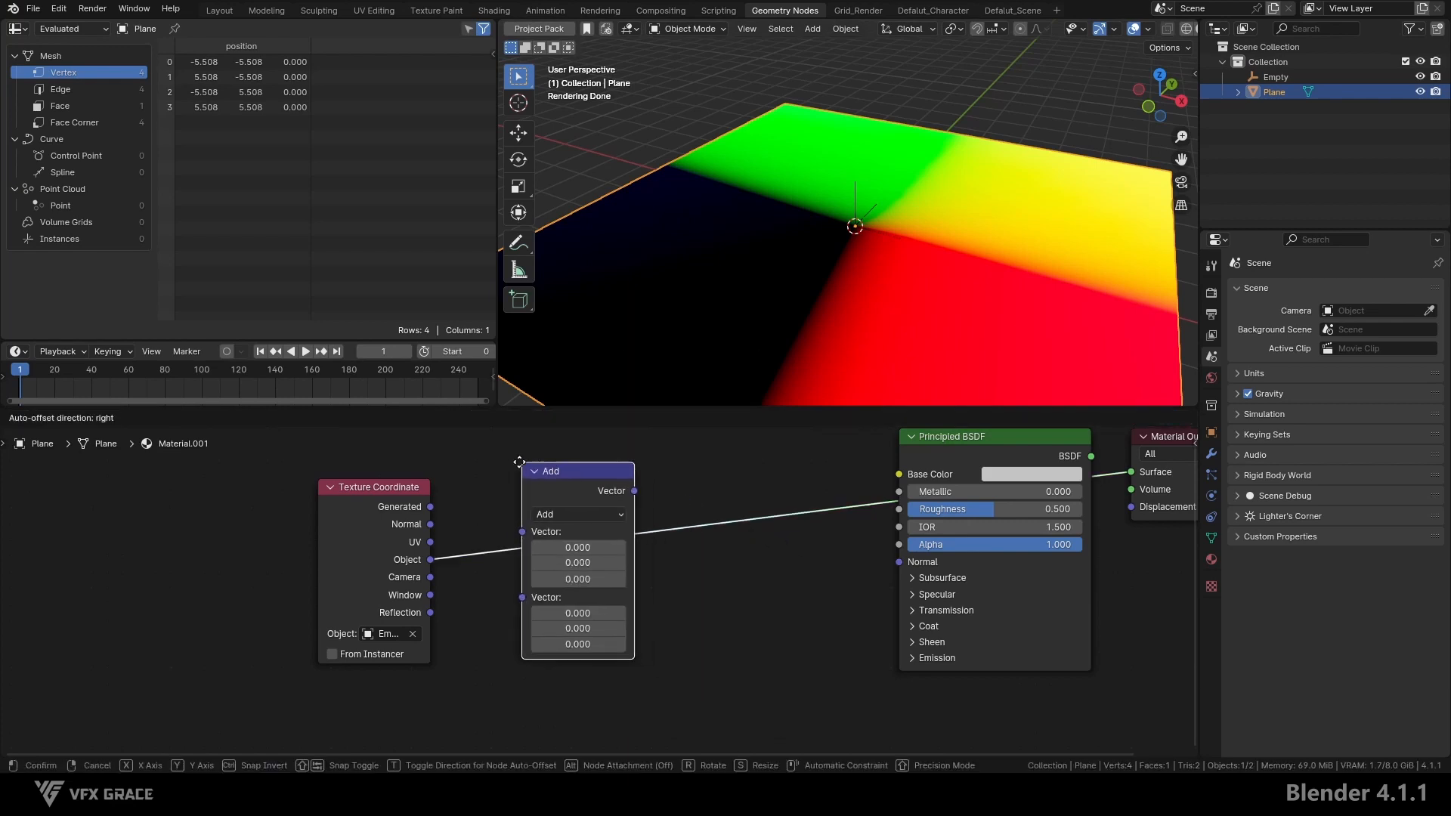
click(520, 461)
click(568, 513)
click(568, 510)
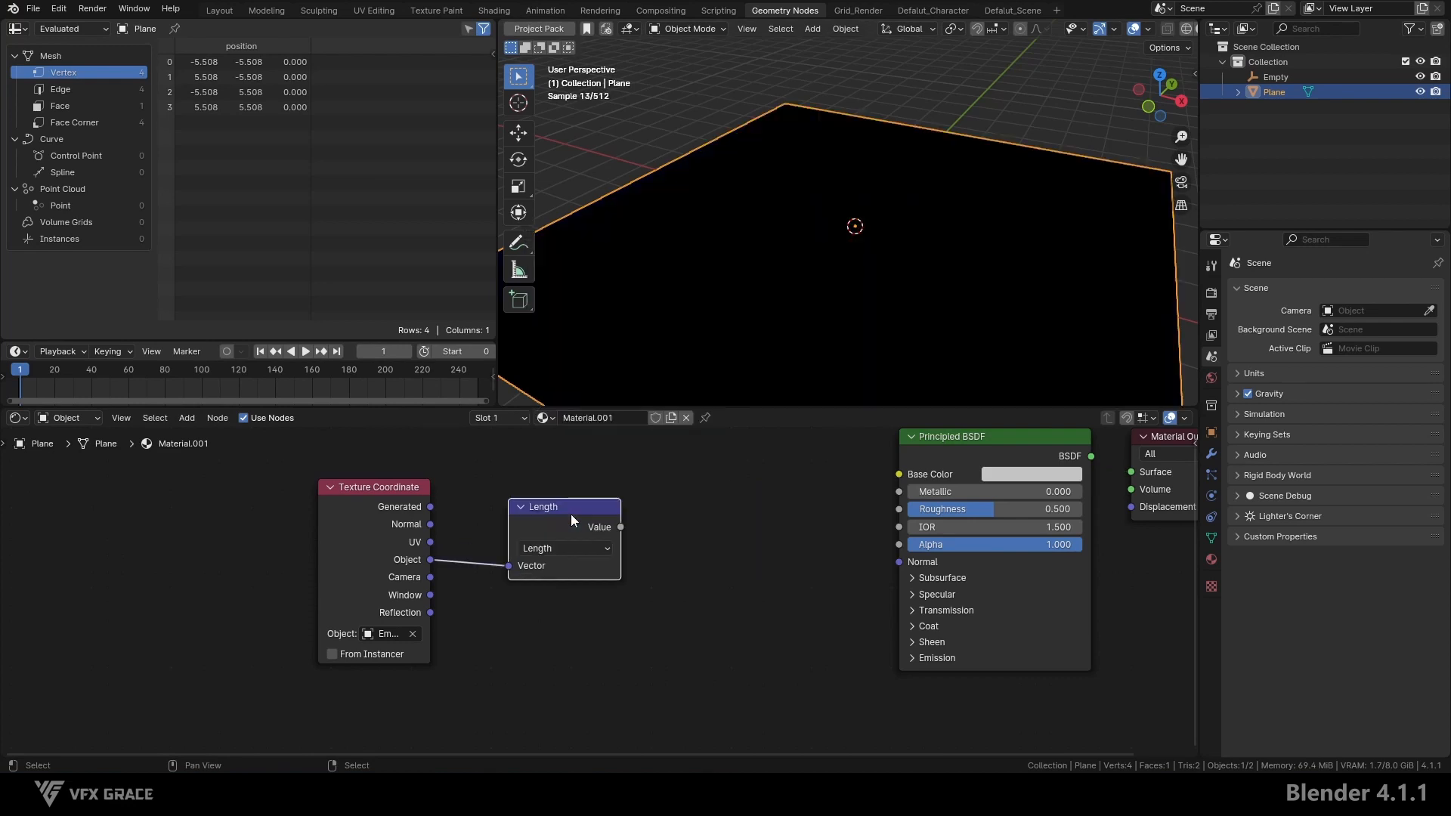
- Preview the Length output on the plane and move the Texture Coordinate and Length nodes farther from the shader
click(695, 545)
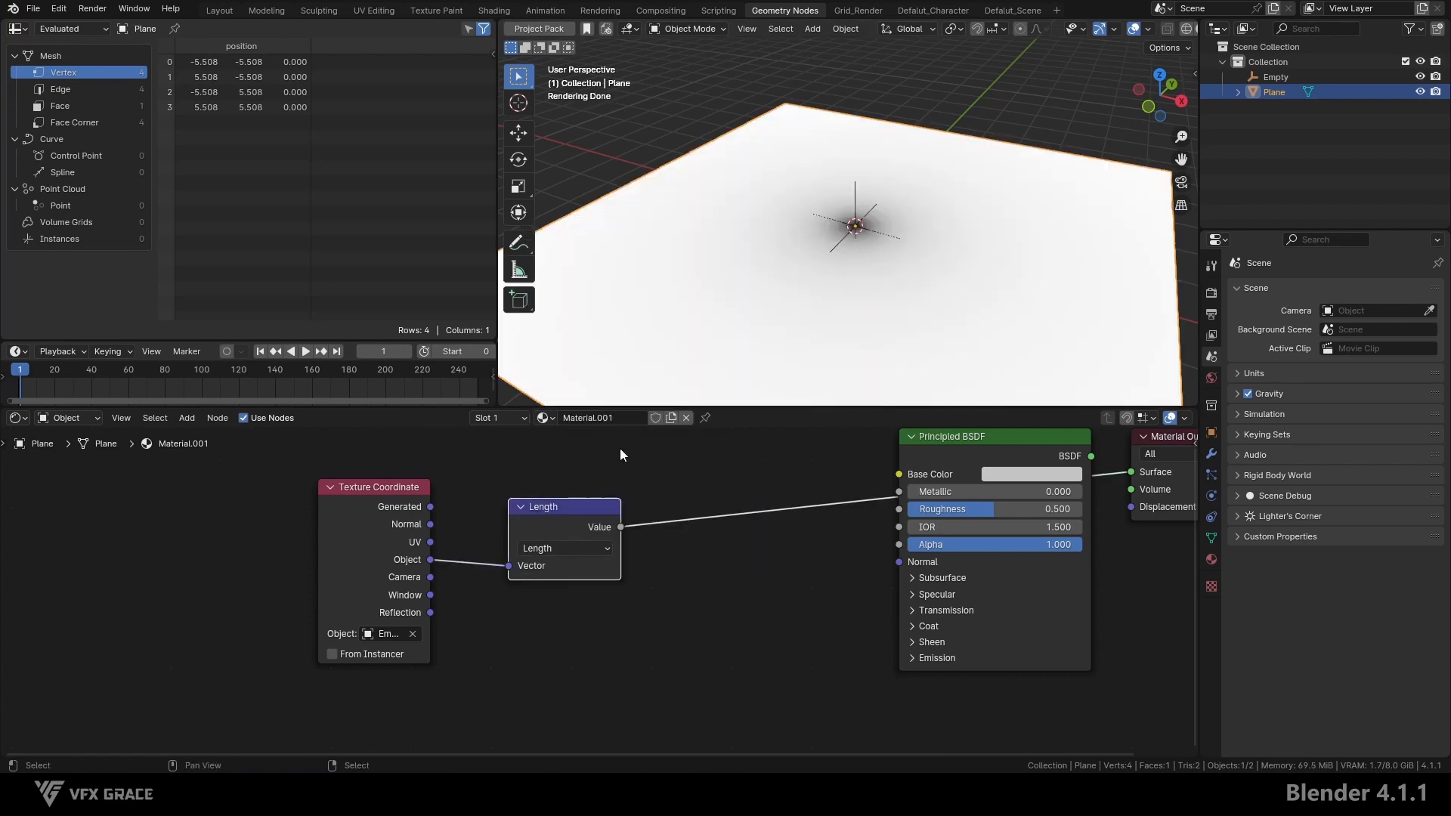
middle_drag(725, 363, 873, 246)
drag(428, 479, 736, 625)
key(g)
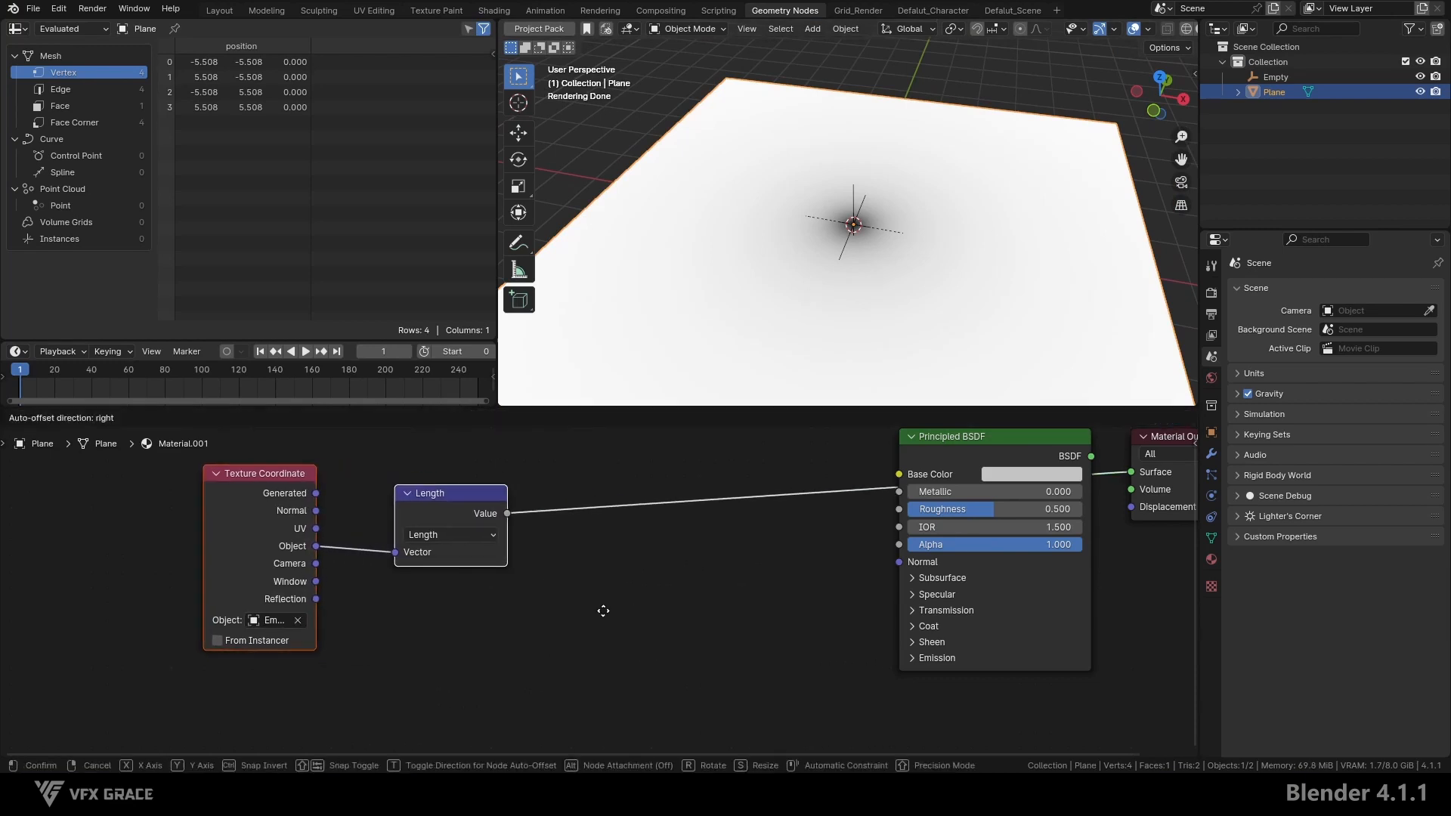
click(436, 606)
middle_drag(526, 569, 581, 597)
click(583, 596)
- Insert a Color Ramp node after the Length node and flip the ramp
key(shift+a)
mouse_move(583, 595)
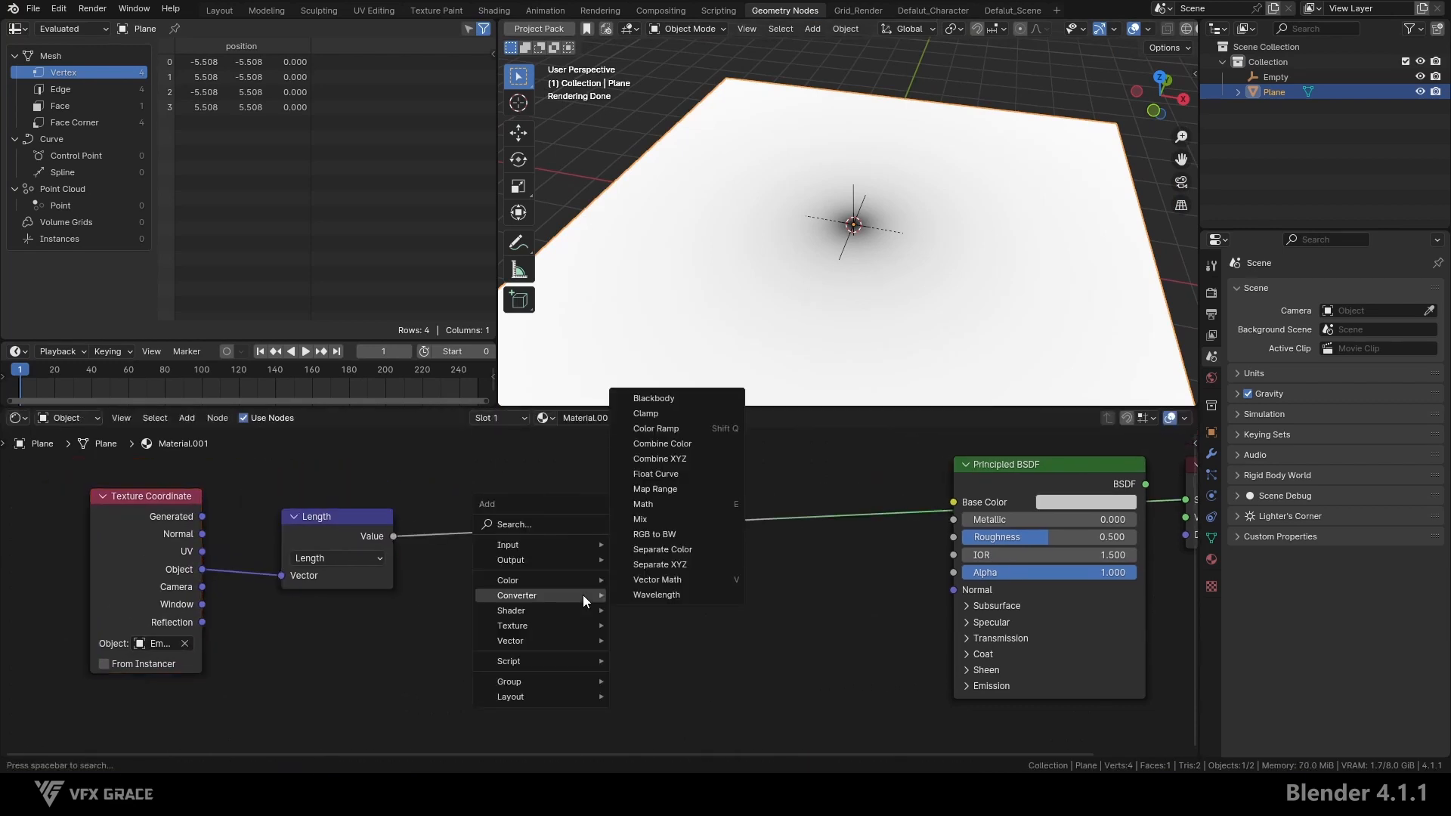
click(691, 429)
click(499, 454)
click(570, 526)
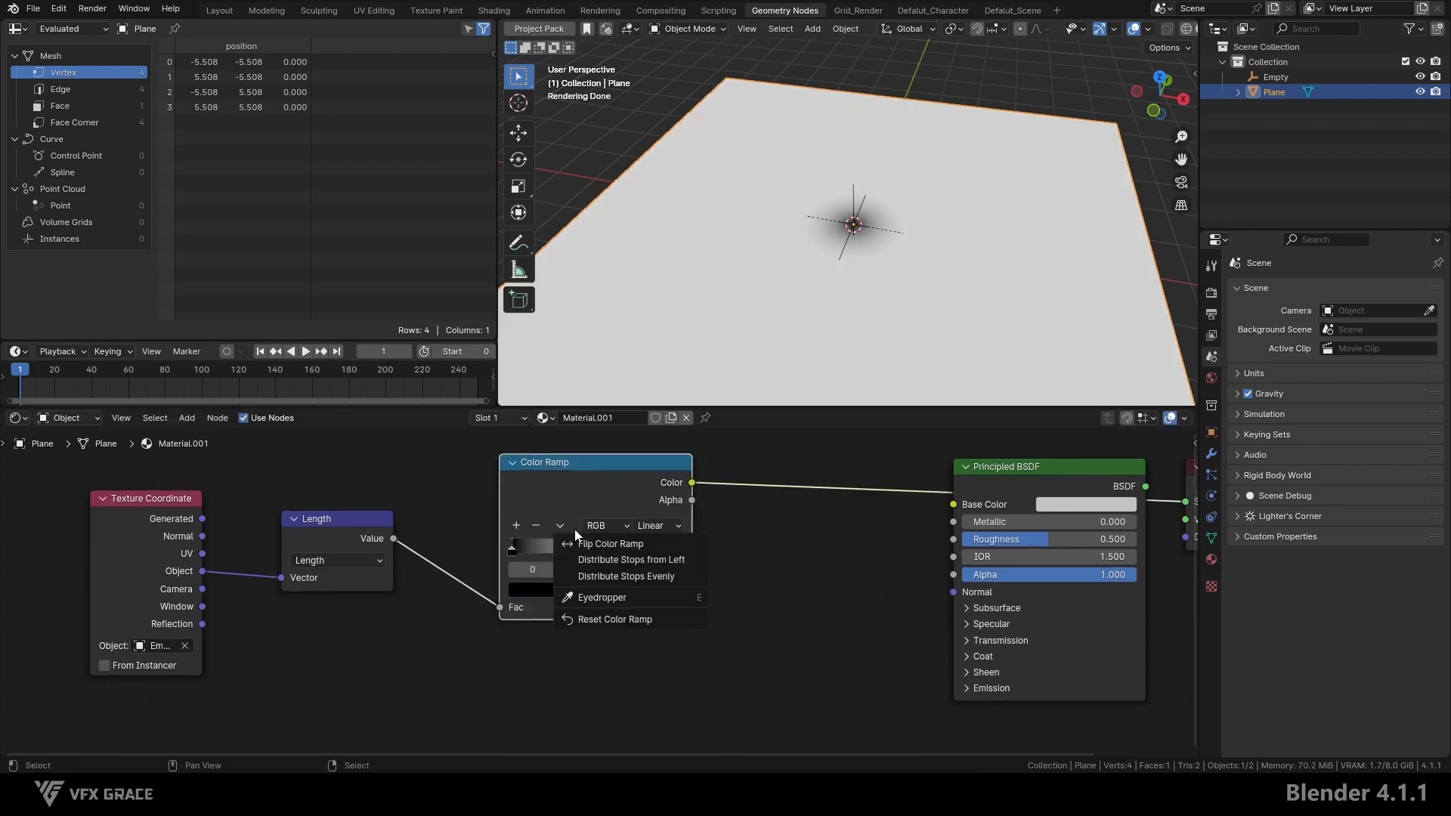
click(559, 523)
click(559, 523)
click(577, 542)
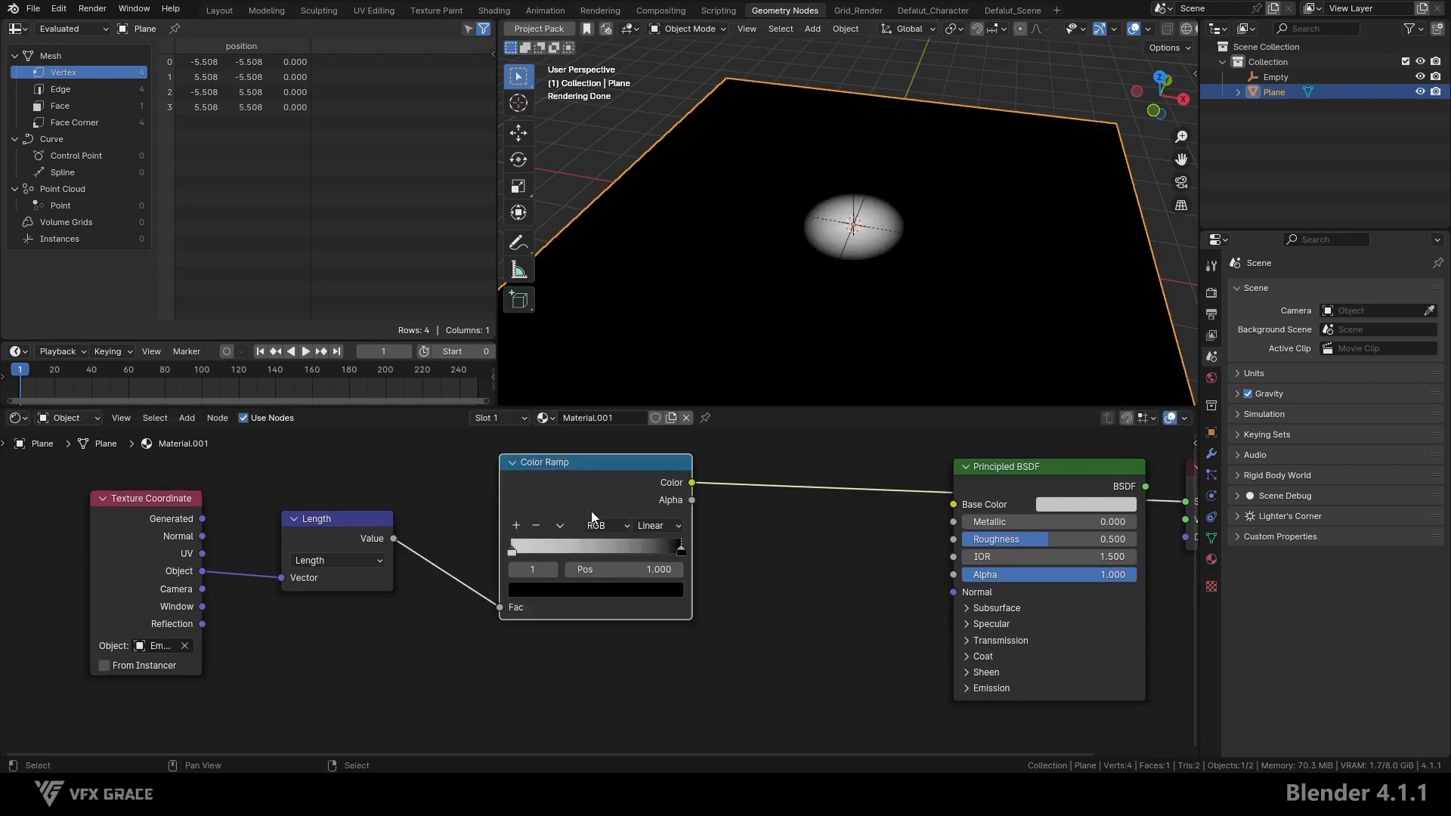
key(g)
click(614, 544)
drag(556, 554, 597, 559)
- Scale the Empty as a test and move it slightly across the plane
click(1275, 77)
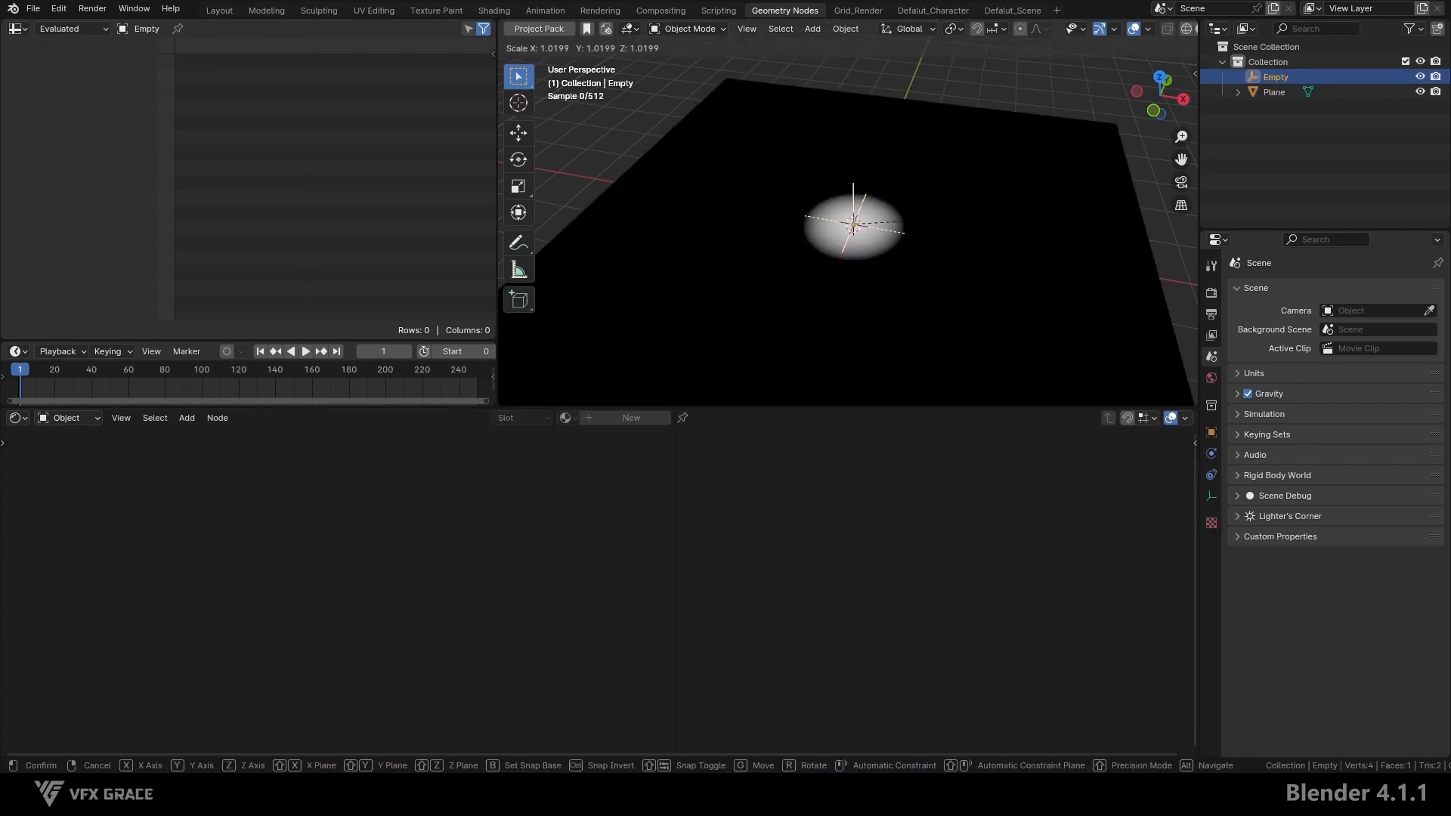
key(s)
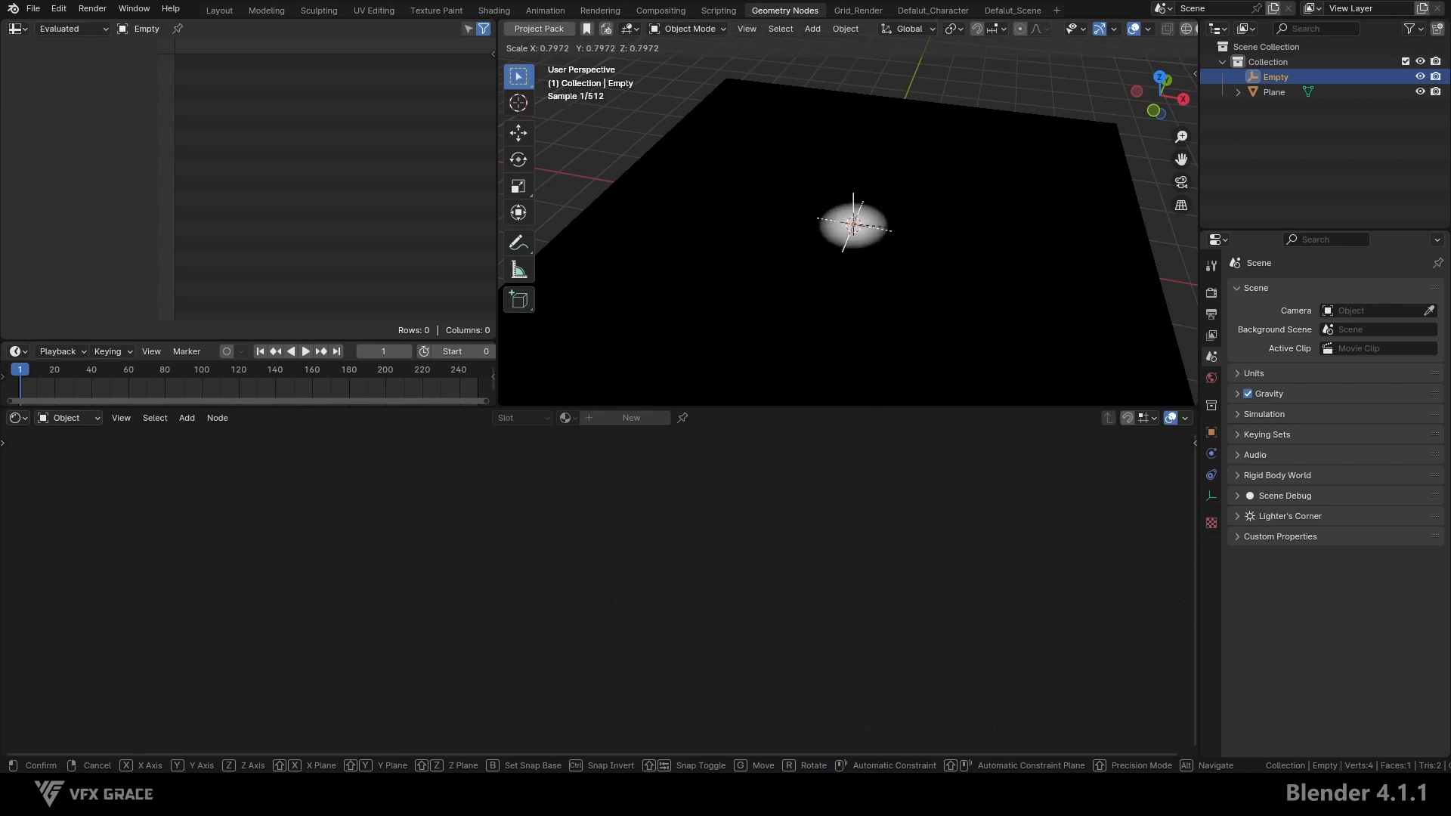
click(874, 235)
click(514, 133)
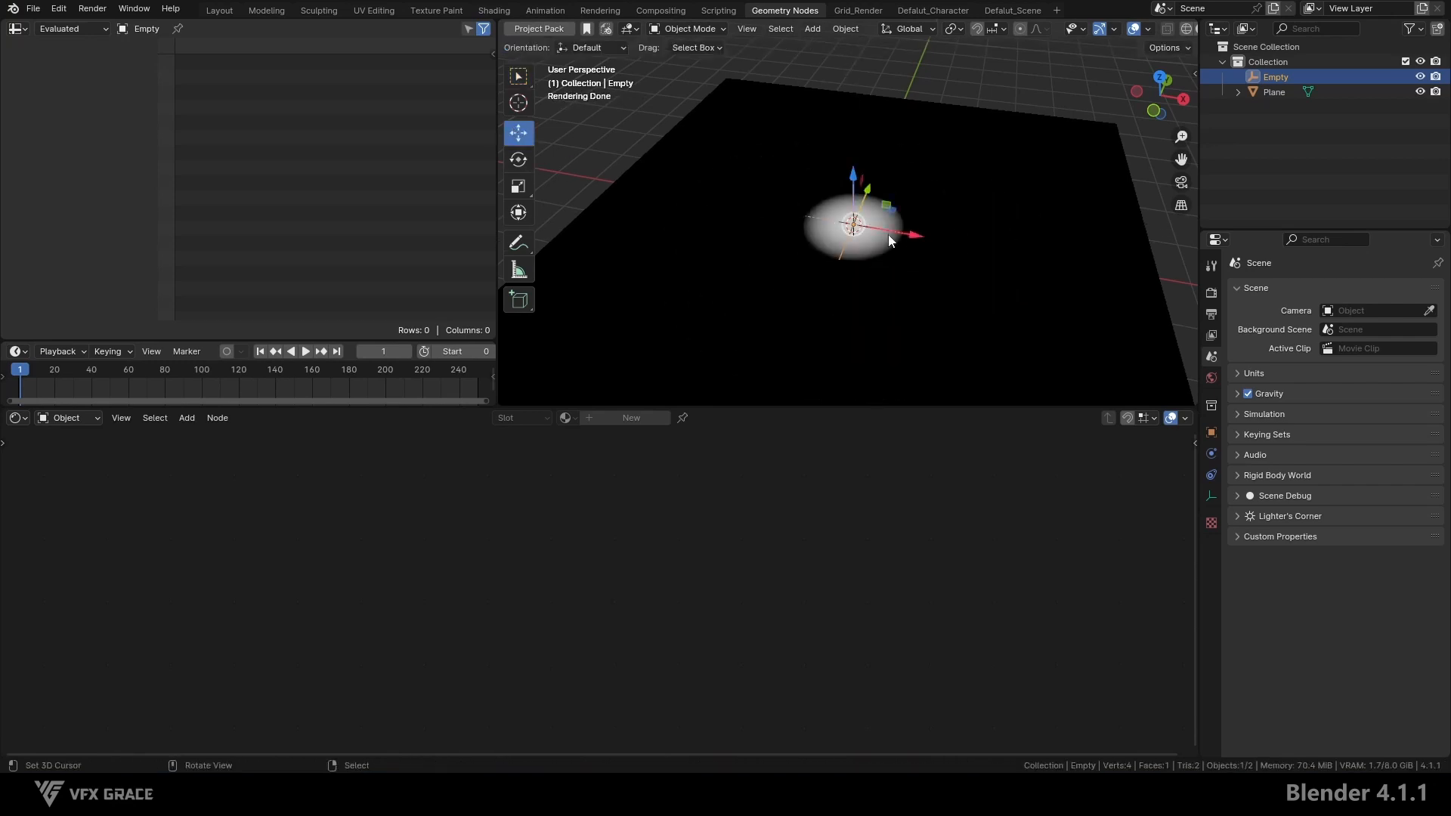
mouse_move(887, 234)
mouse_down()
mouse_move(790, 230)
mouse_move(899, 239)
mouse_move(882, 180)
mouse_move(864, 222)
mouse_move(880, 215)
mouse_up()
scroll(881, 222, up, 2)
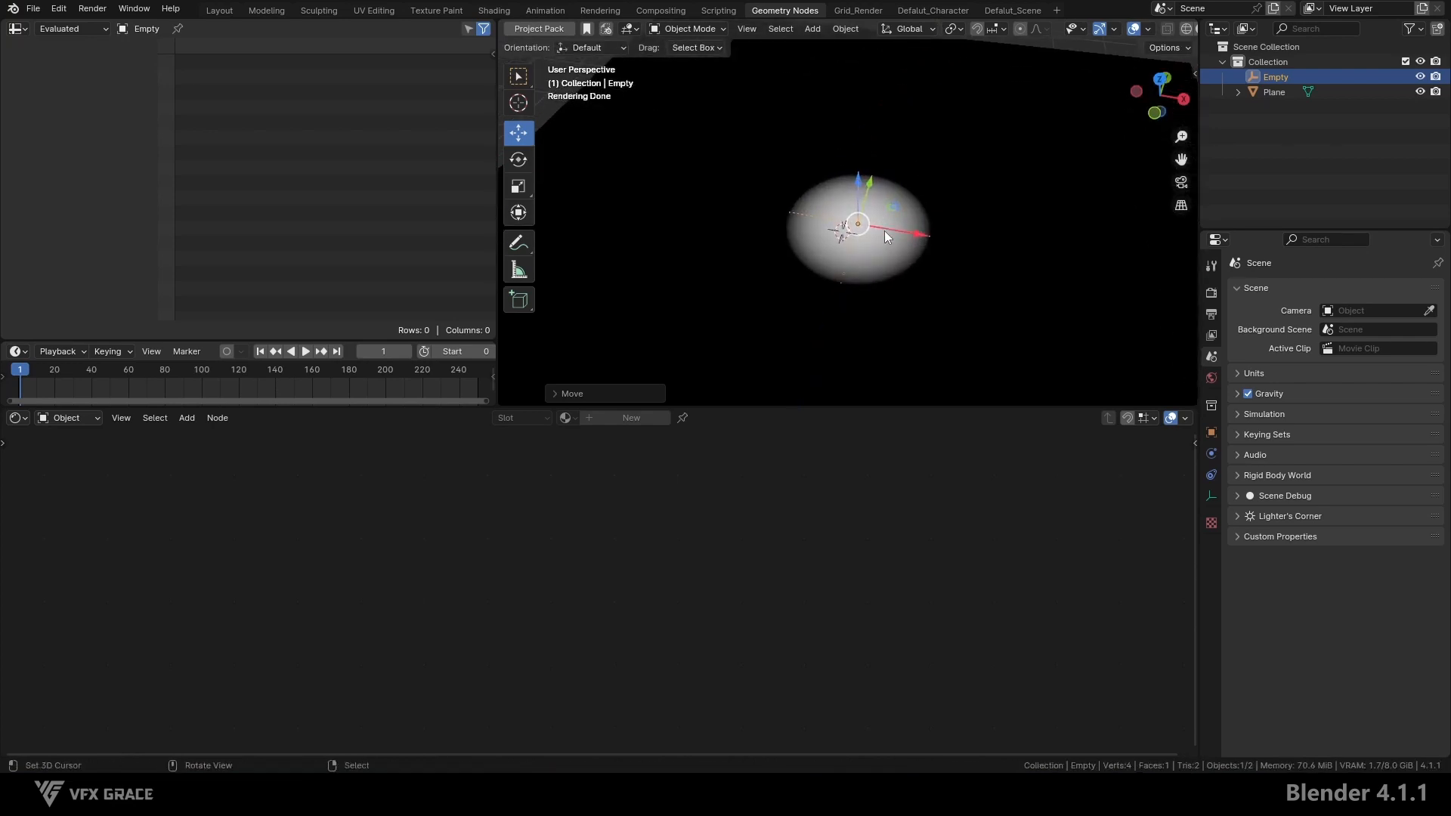
- Display the Empty as a Sphere and scale it up to about 2.2 times its size
click(1211, 496)
click(1385, 311)
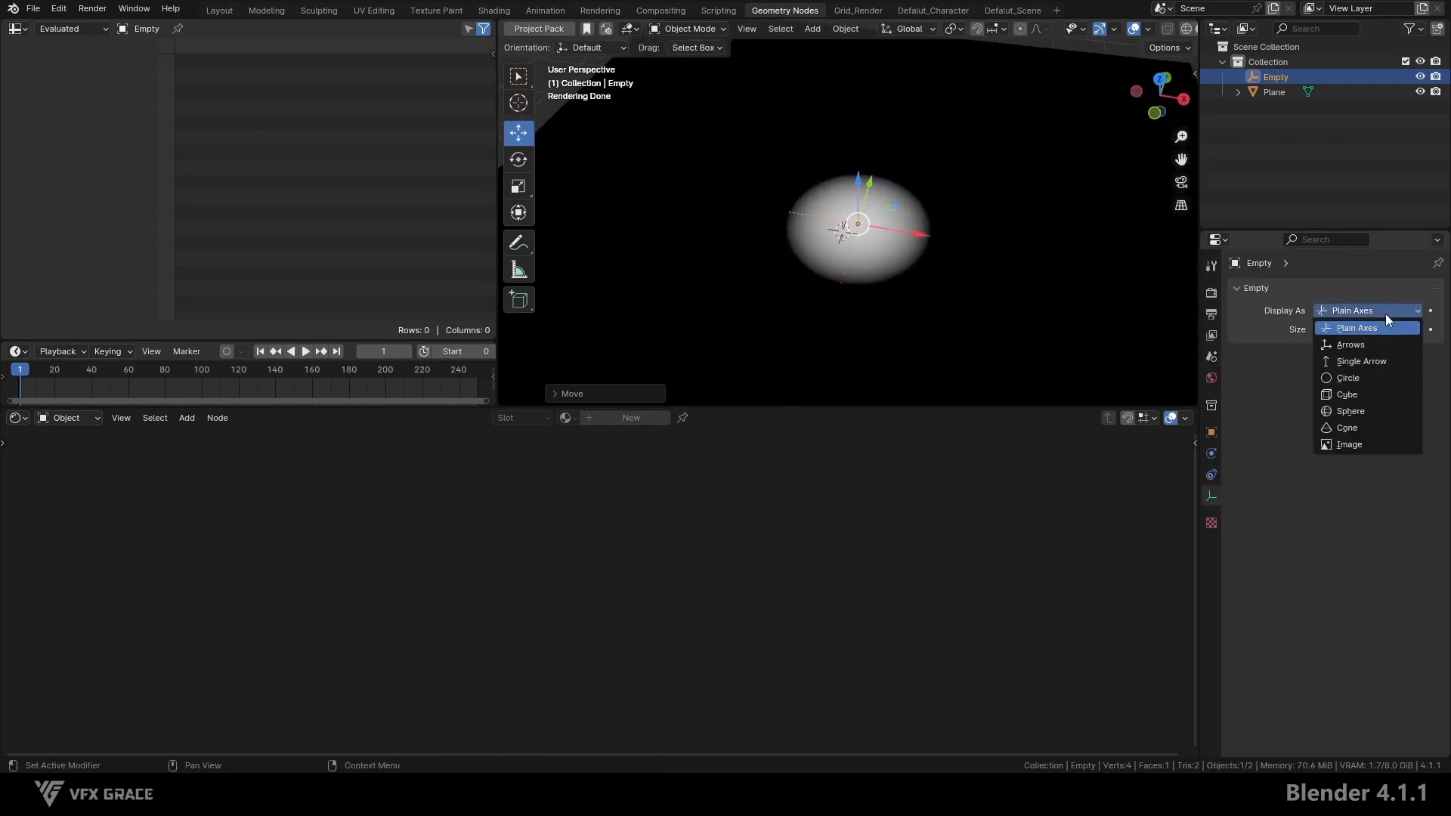
click(1350, 412)
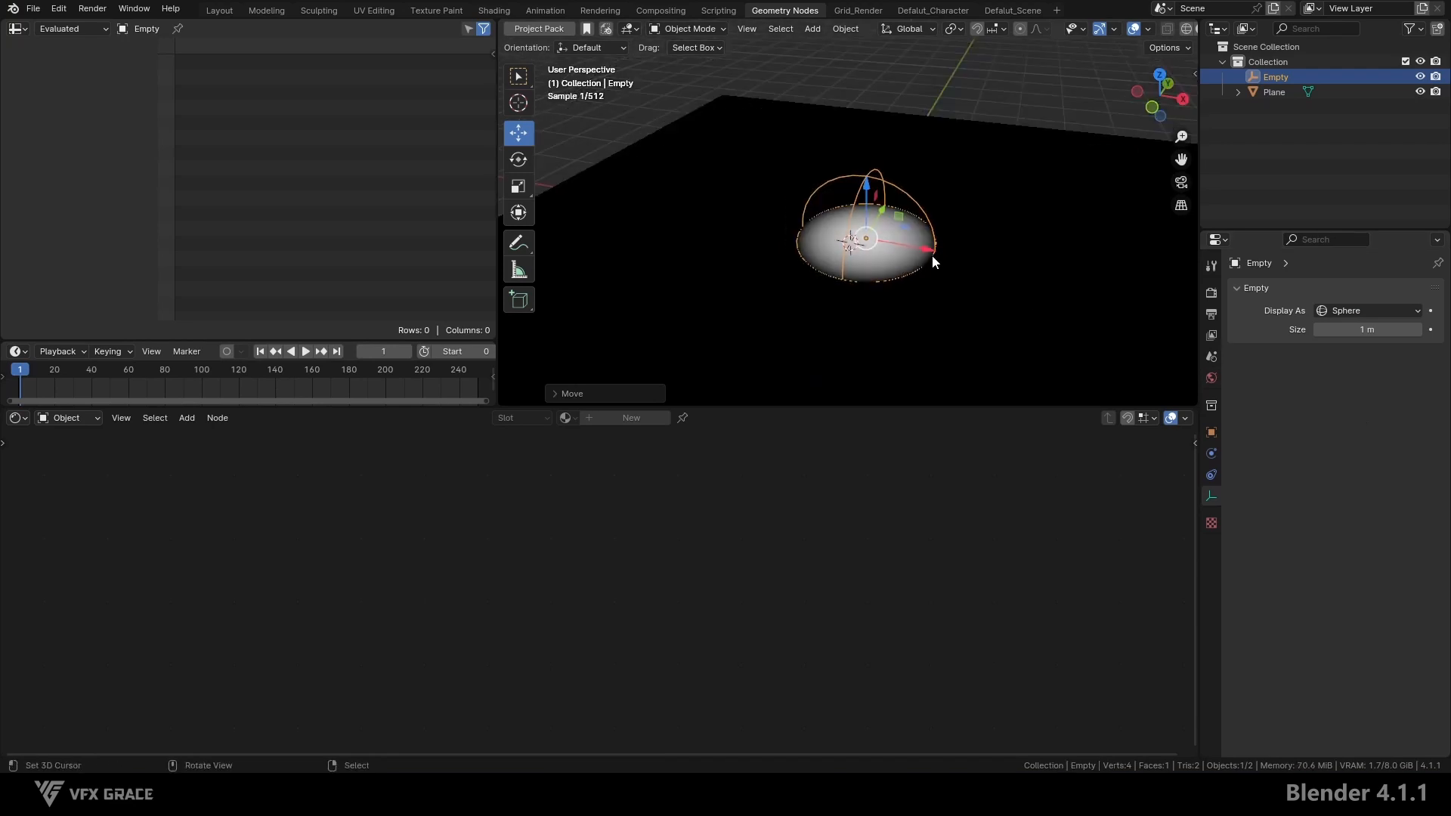
key(s)
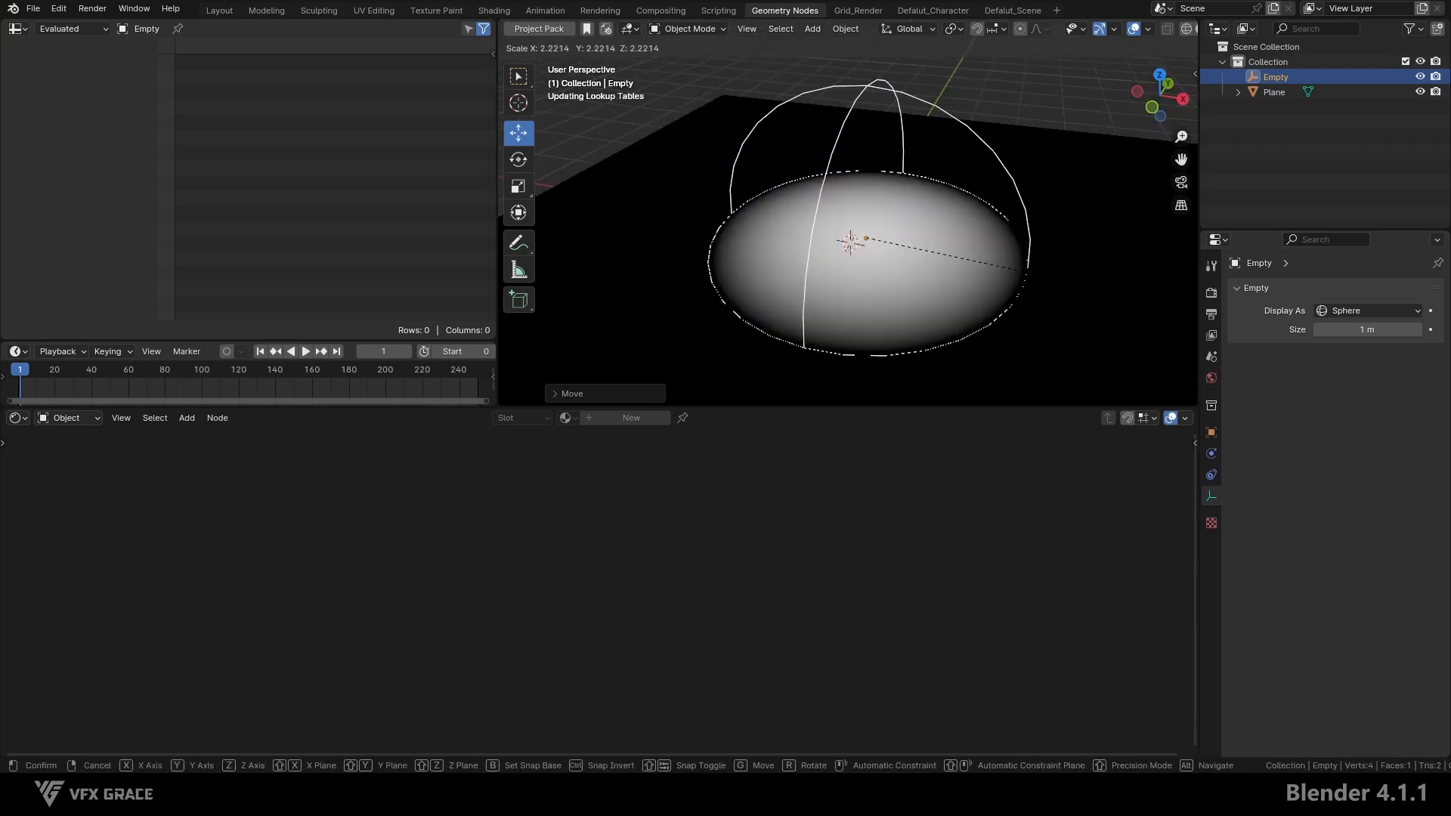
click(1016, 261)
mouse_move(848, 246)
middle_down()
mouse_move(828, 306)
mouse_move(837, 269)
middle_up()
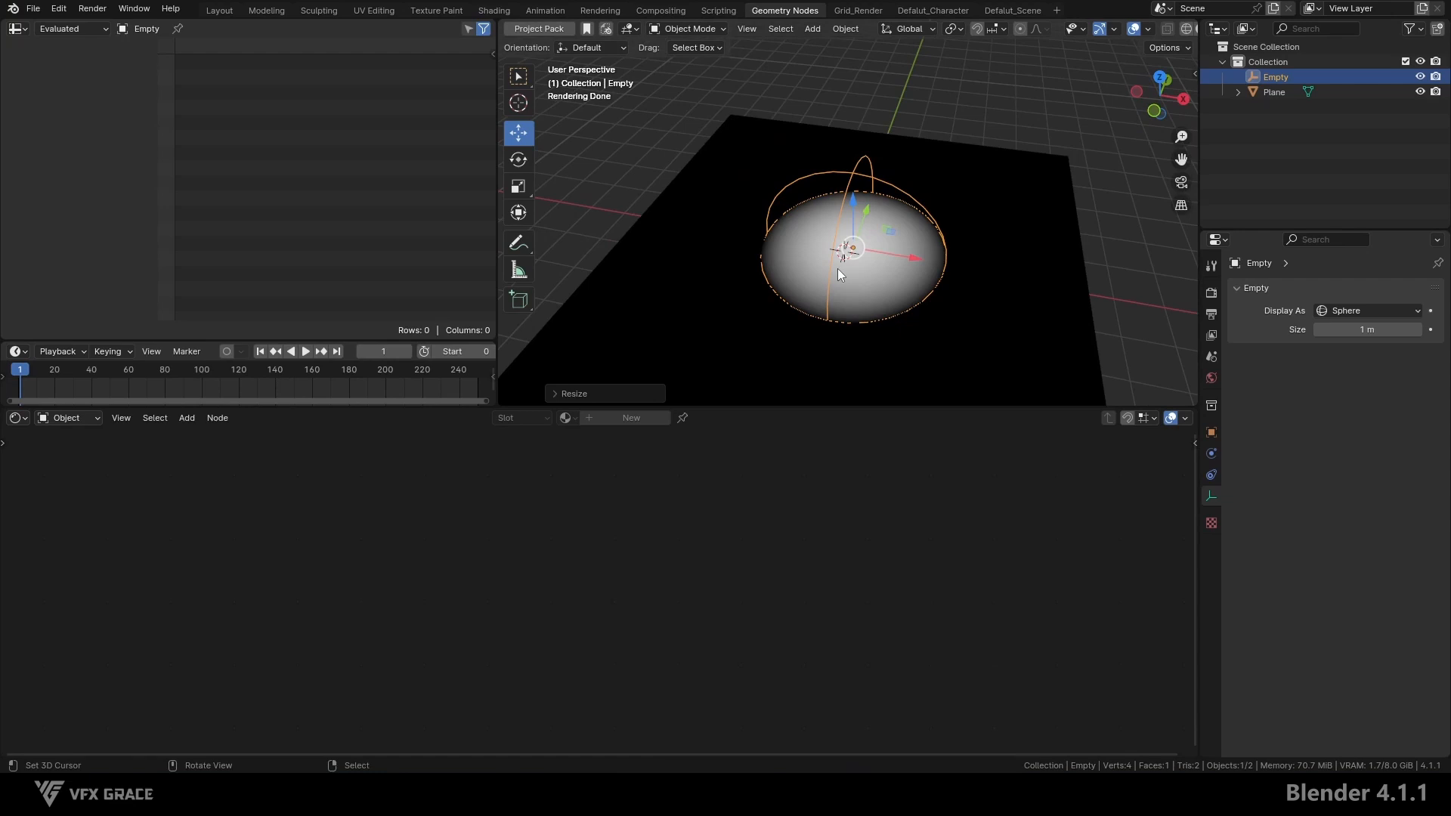
- Add a Noise Texture and a Geometry node to the plane's material, linking Position to the noise's Vector input
click(837, 269)
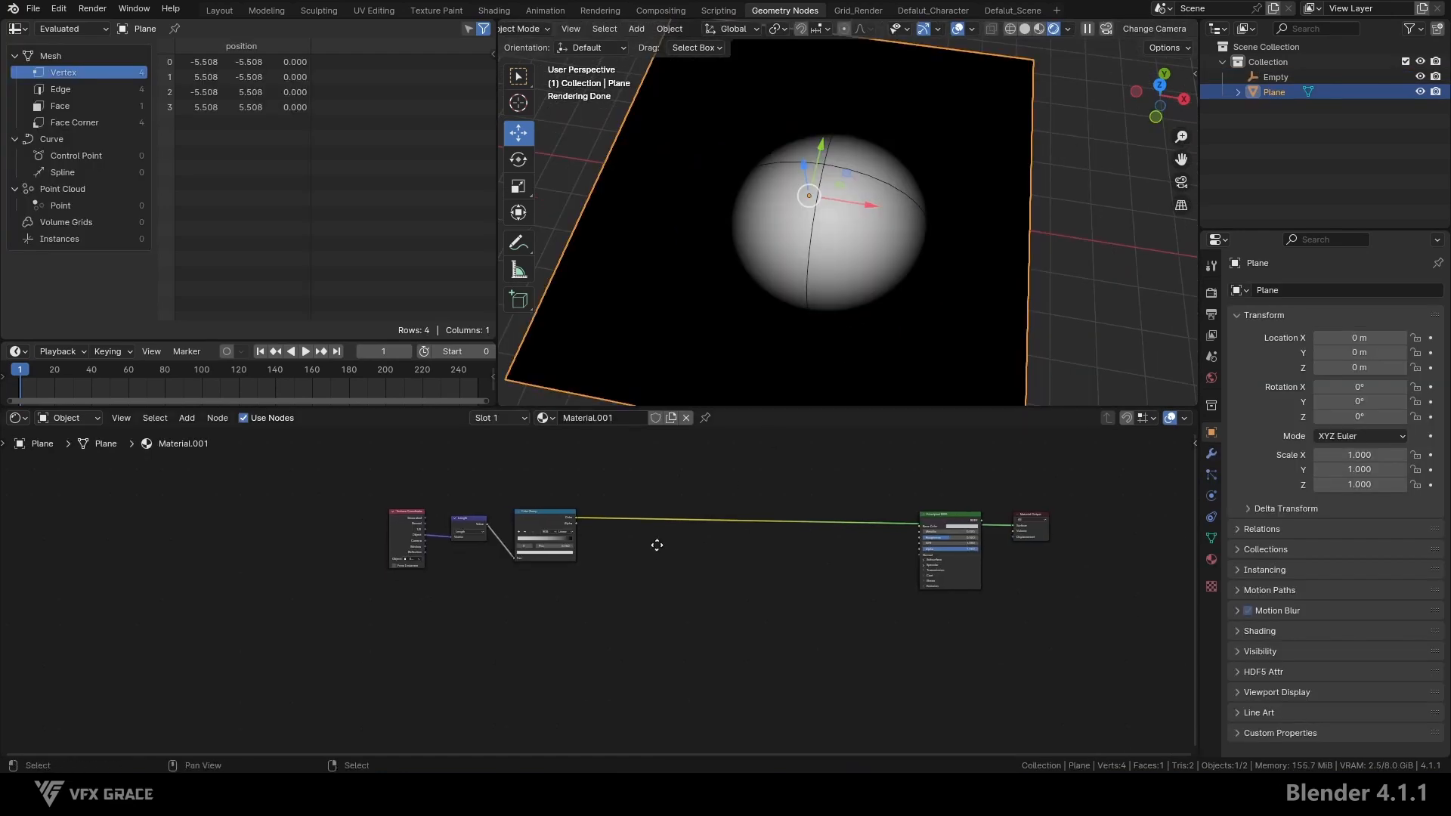
ctrl+middle_drag(619, 530, 659, 486)
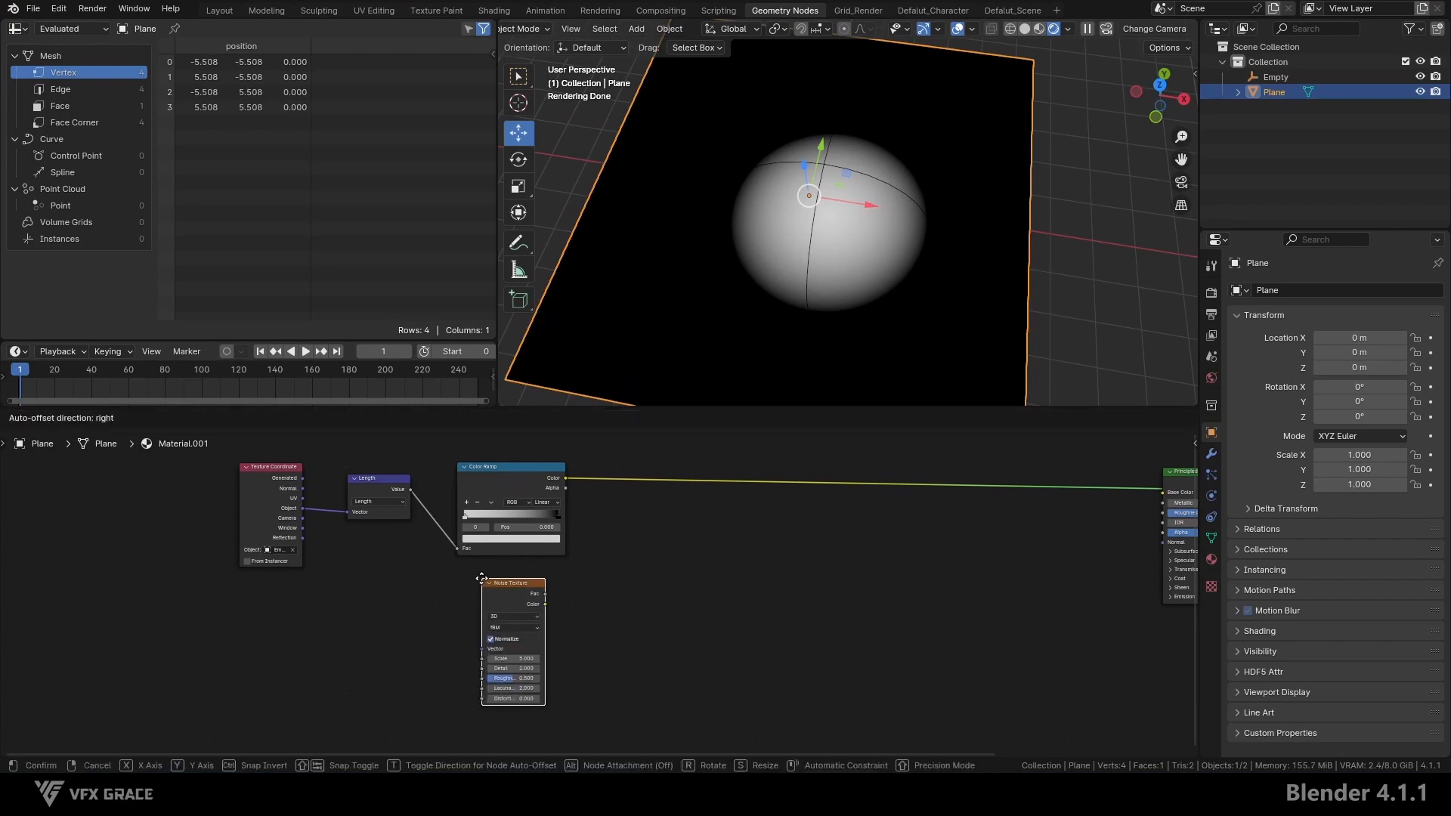
click(512, 593)
key(shift+a)
mouse_move(393, 536)
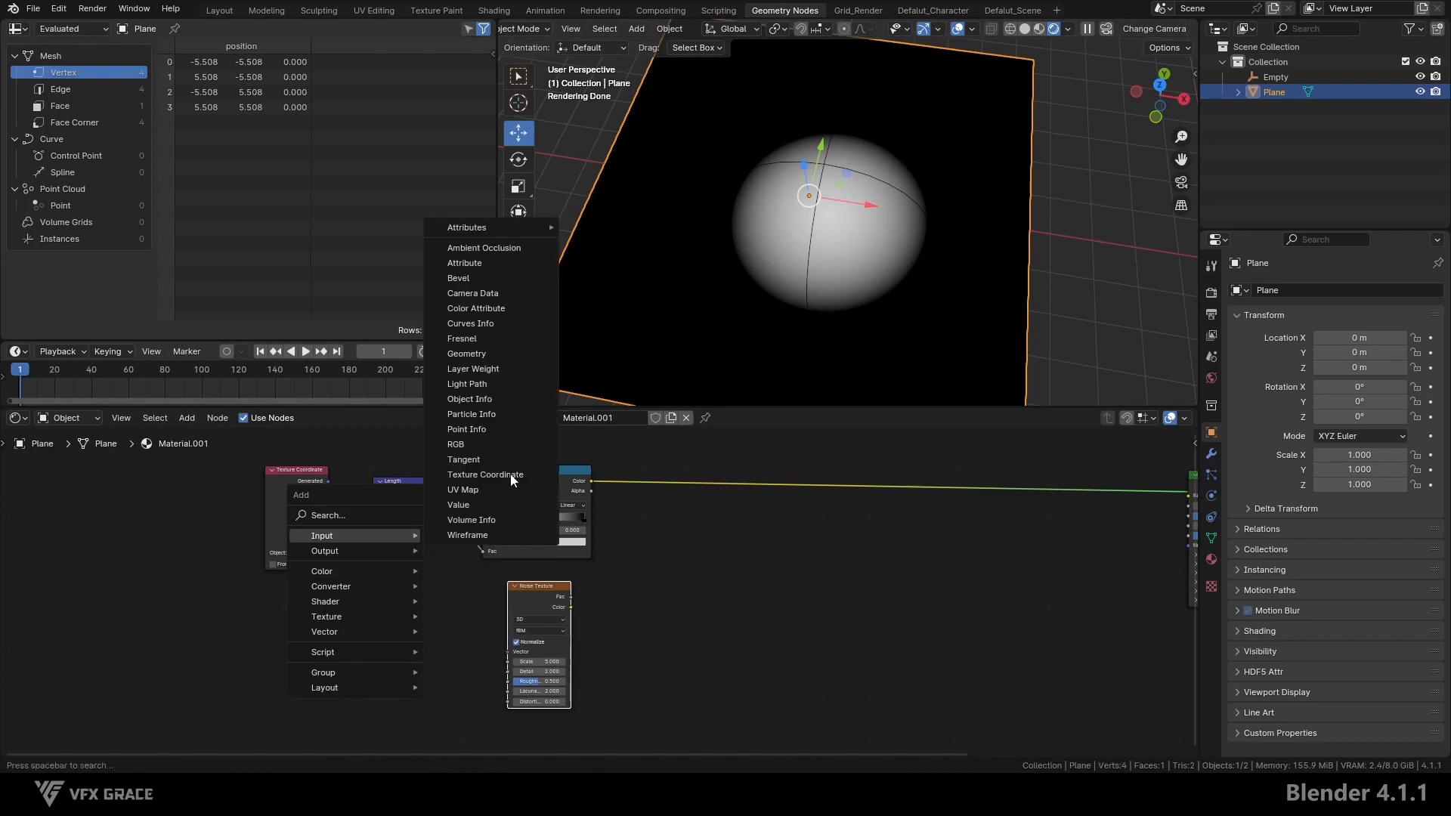
click(489, 354)
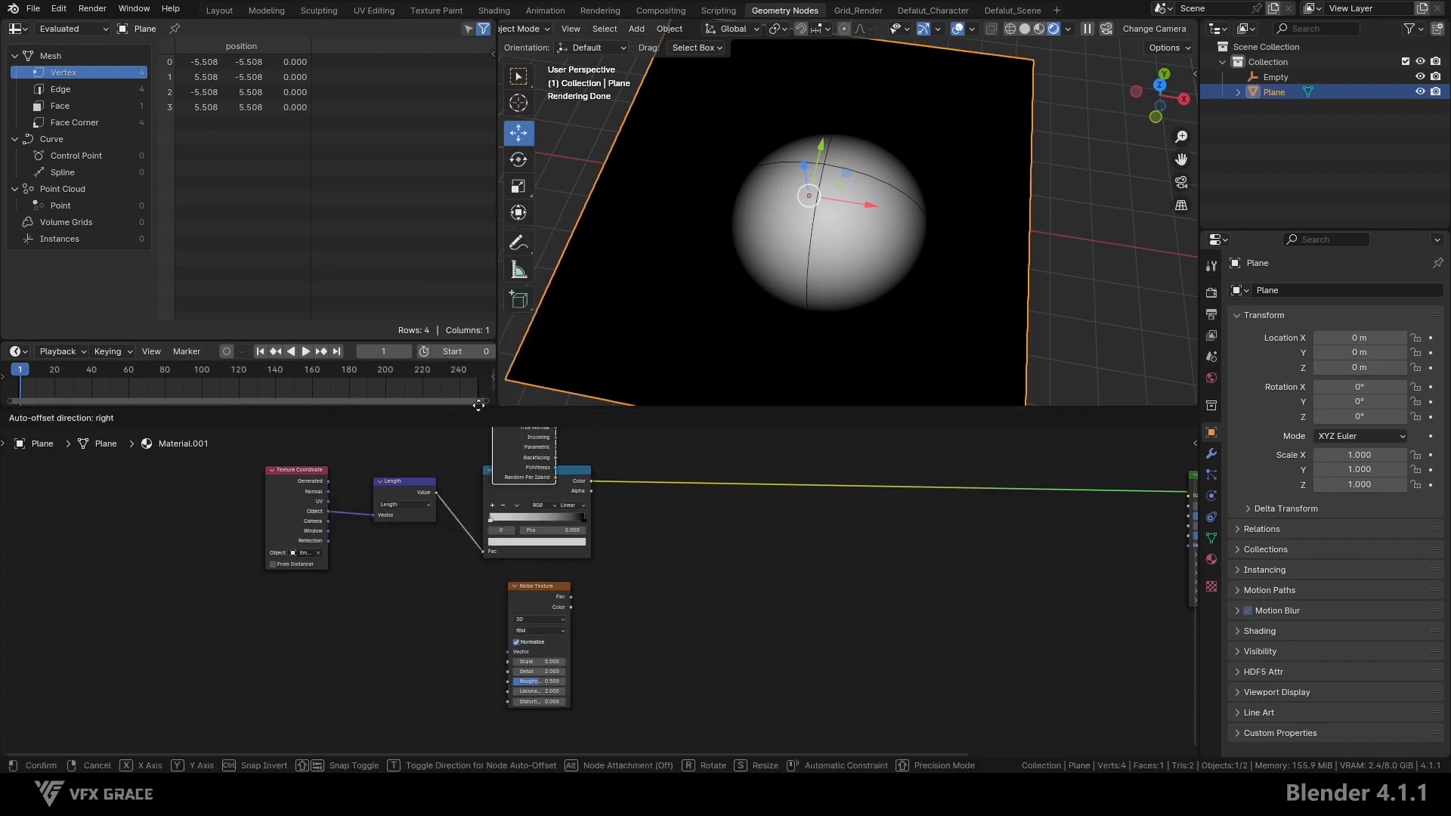
click(377, 624)
drag(436, 626, 507, 651)
- Preview the Noise Texture's Fac output on the plane and set its Scale to 1
click(606, 611)
scroll(603, 610, up, 2)
ctrl+shift+click(548, 590)
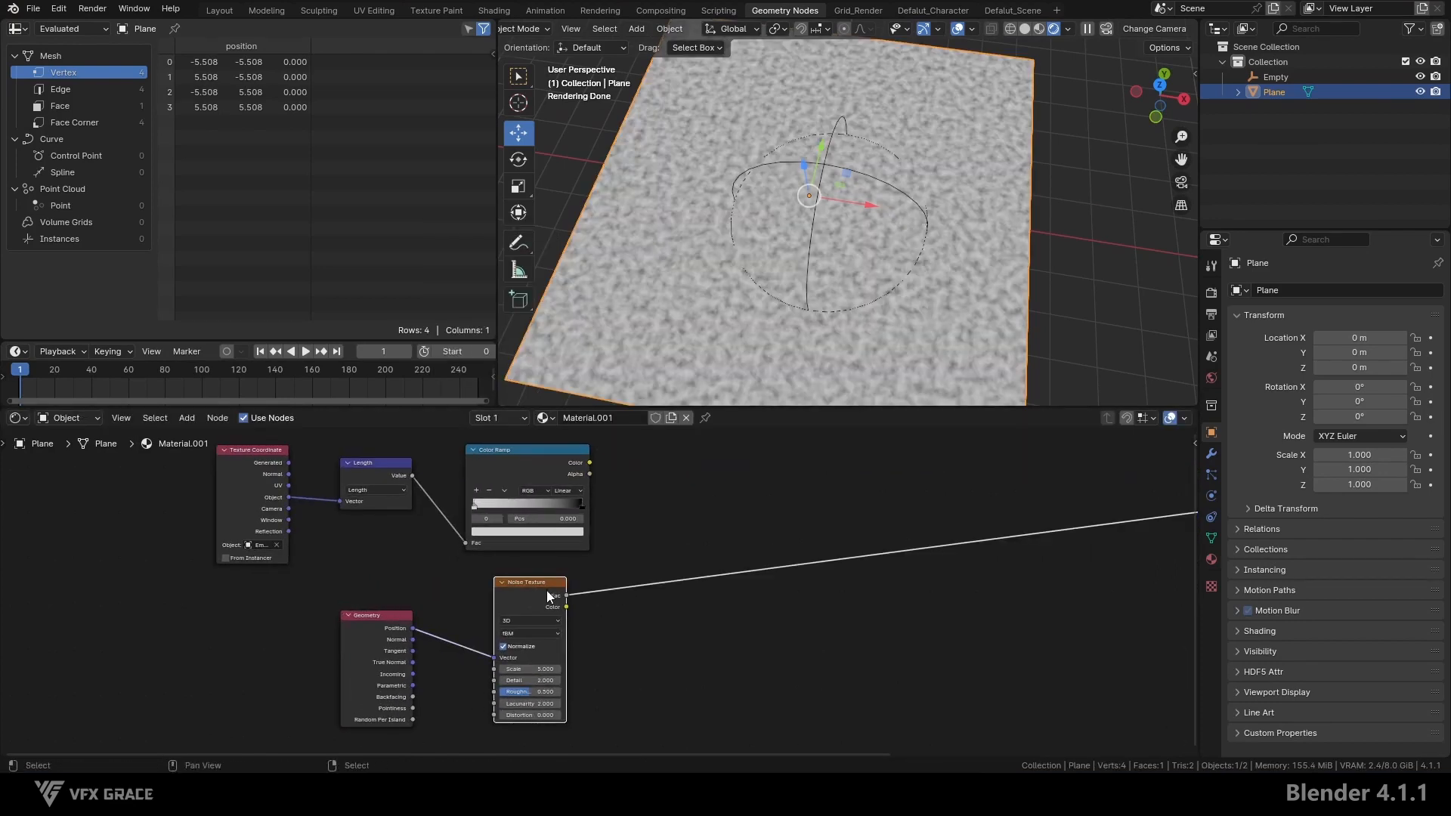
scroll(533, 669, up, 3)
double_click(537, 667)
text(1)
key(Return)
- Blend the Color Ramp's color as A and the noise's Fac as B in a color Mix node set to Linear Light
scroll(536, 667, down, 2)
key(shift+a)
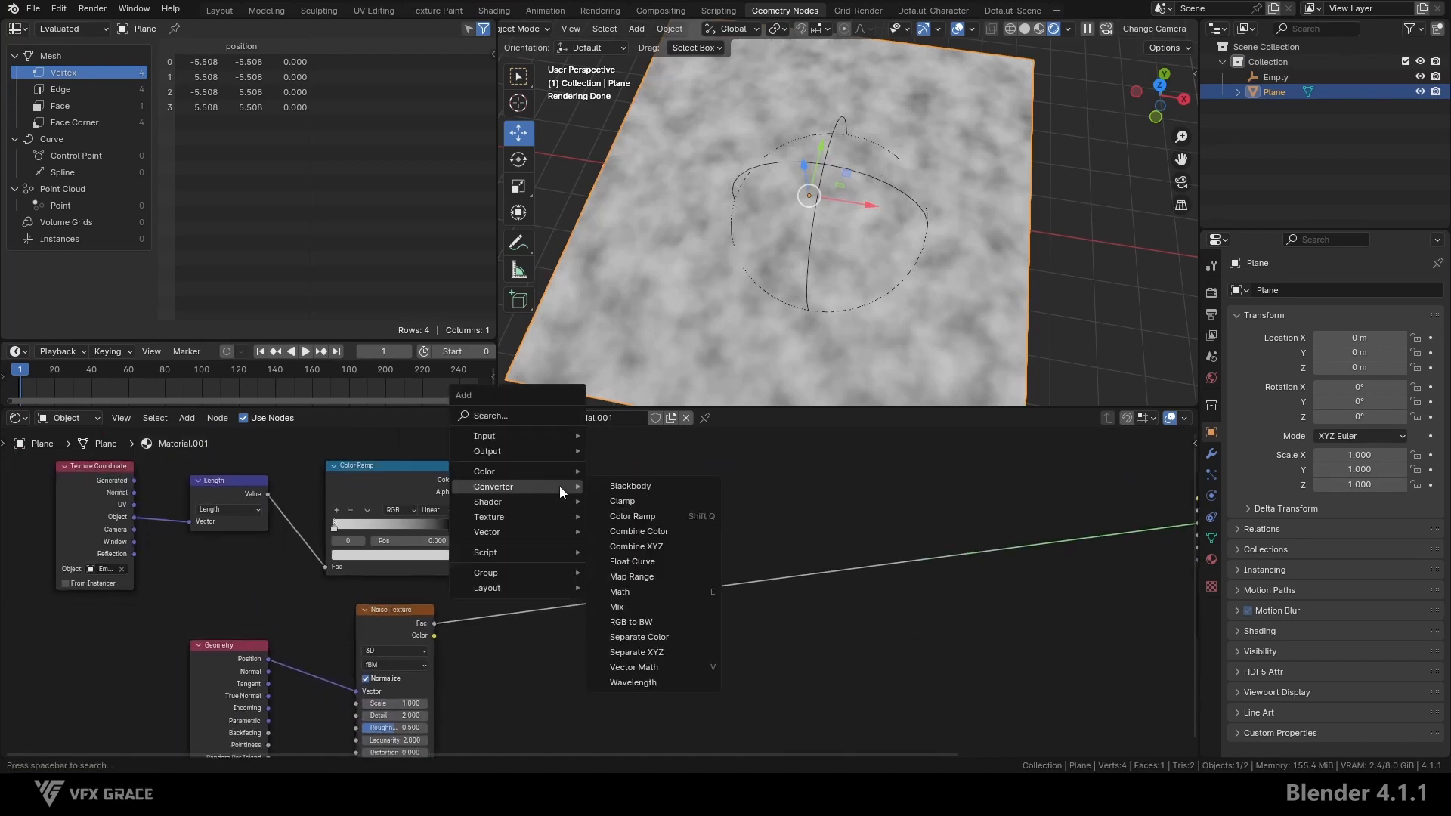
click(642, 546)
click(673, 472)
drag(459, 480, 670, 567)
drag(435, 623, 670, 580)
scroll(718, 513, up, 2)
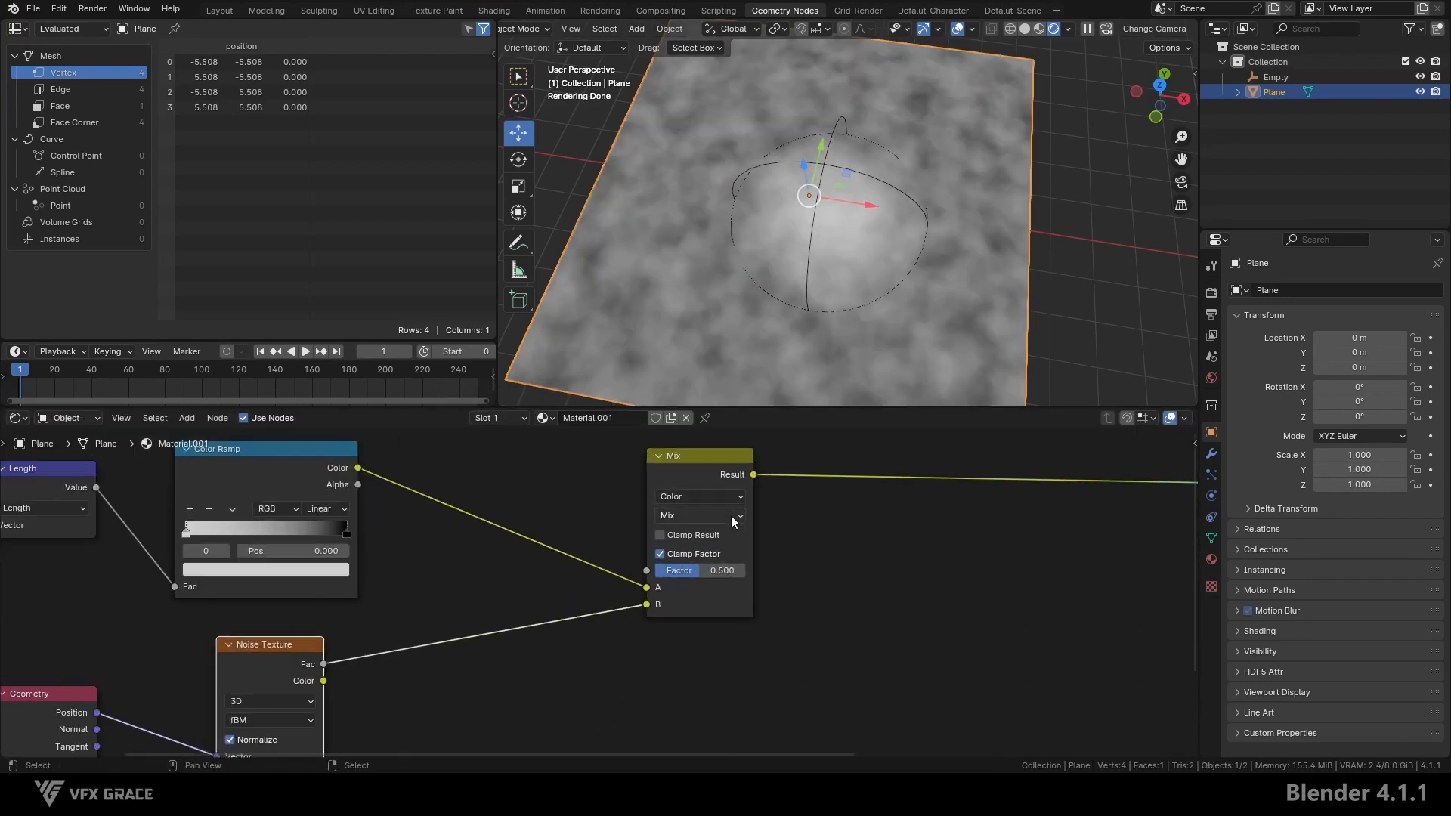
click(731, 515)
click(787, 571)
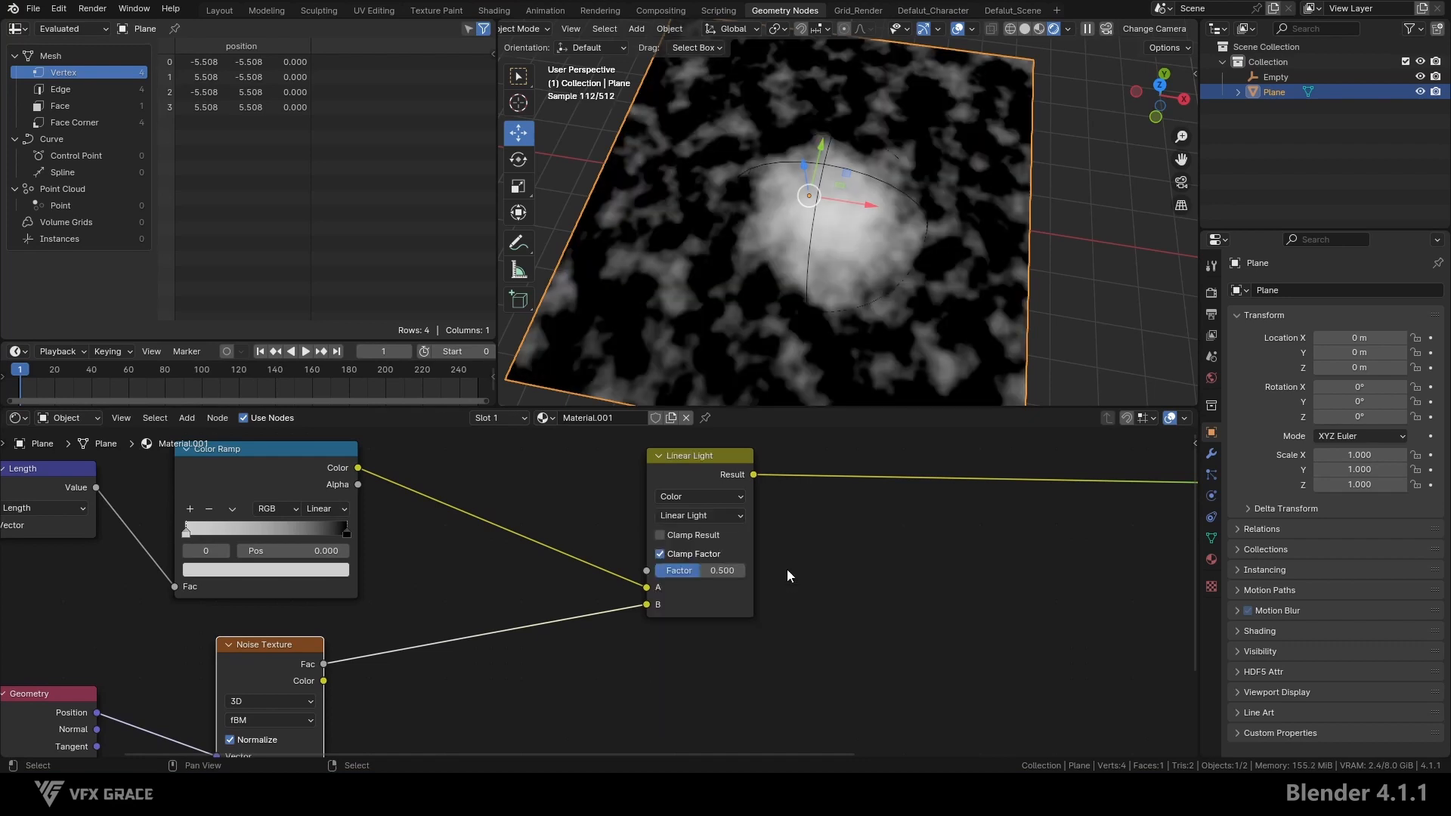
- Insert a Color Ramp after the Linear Light node, with its black stop at 0.227 and white stop at 0.395
scroll(651, 592, down, 3)
middle_drag(825, 579, 781, 563)
click(779, 561)
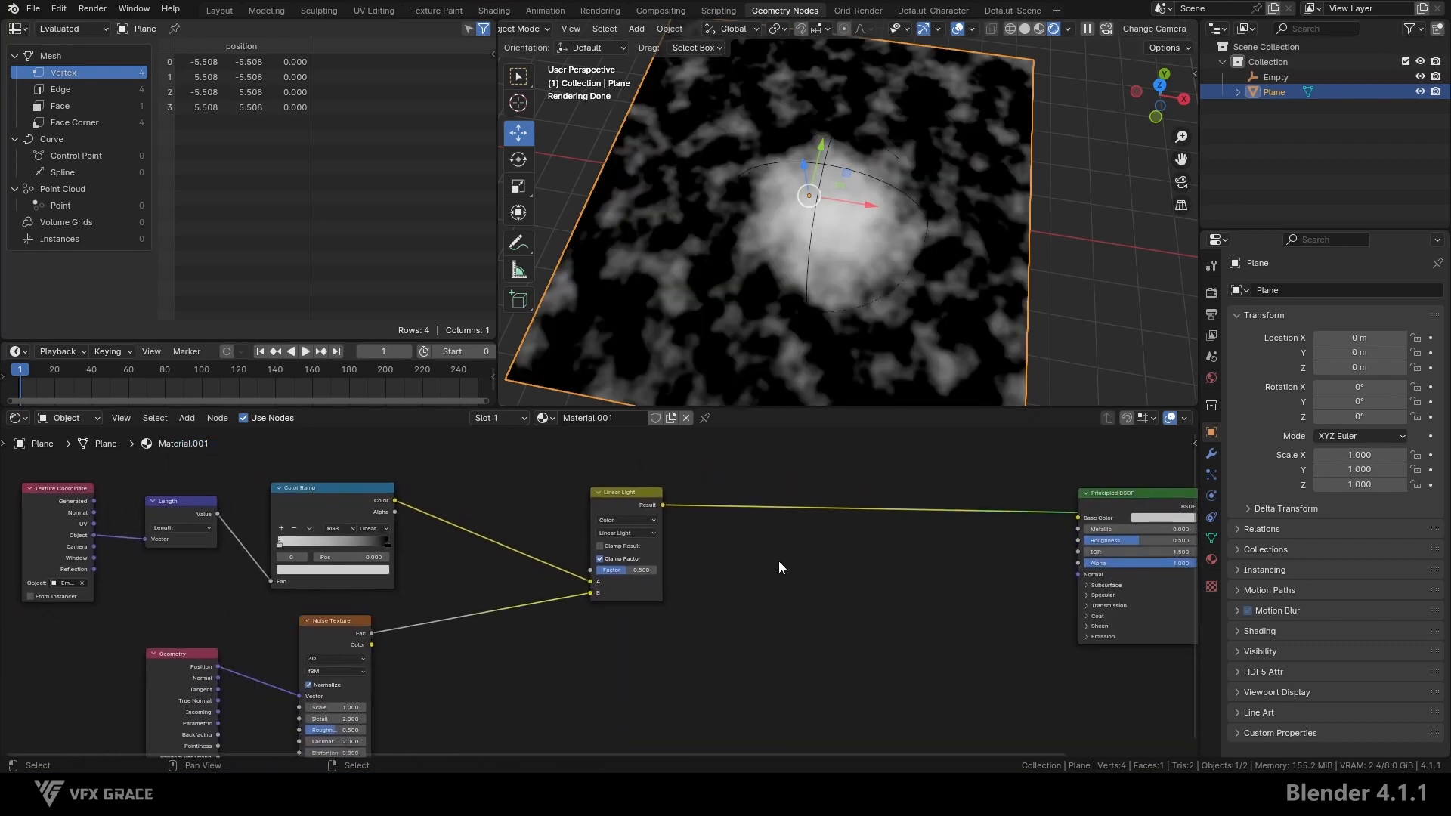
key(shift+c)
click(756, 492)
scroll(791, 560, up, 2)
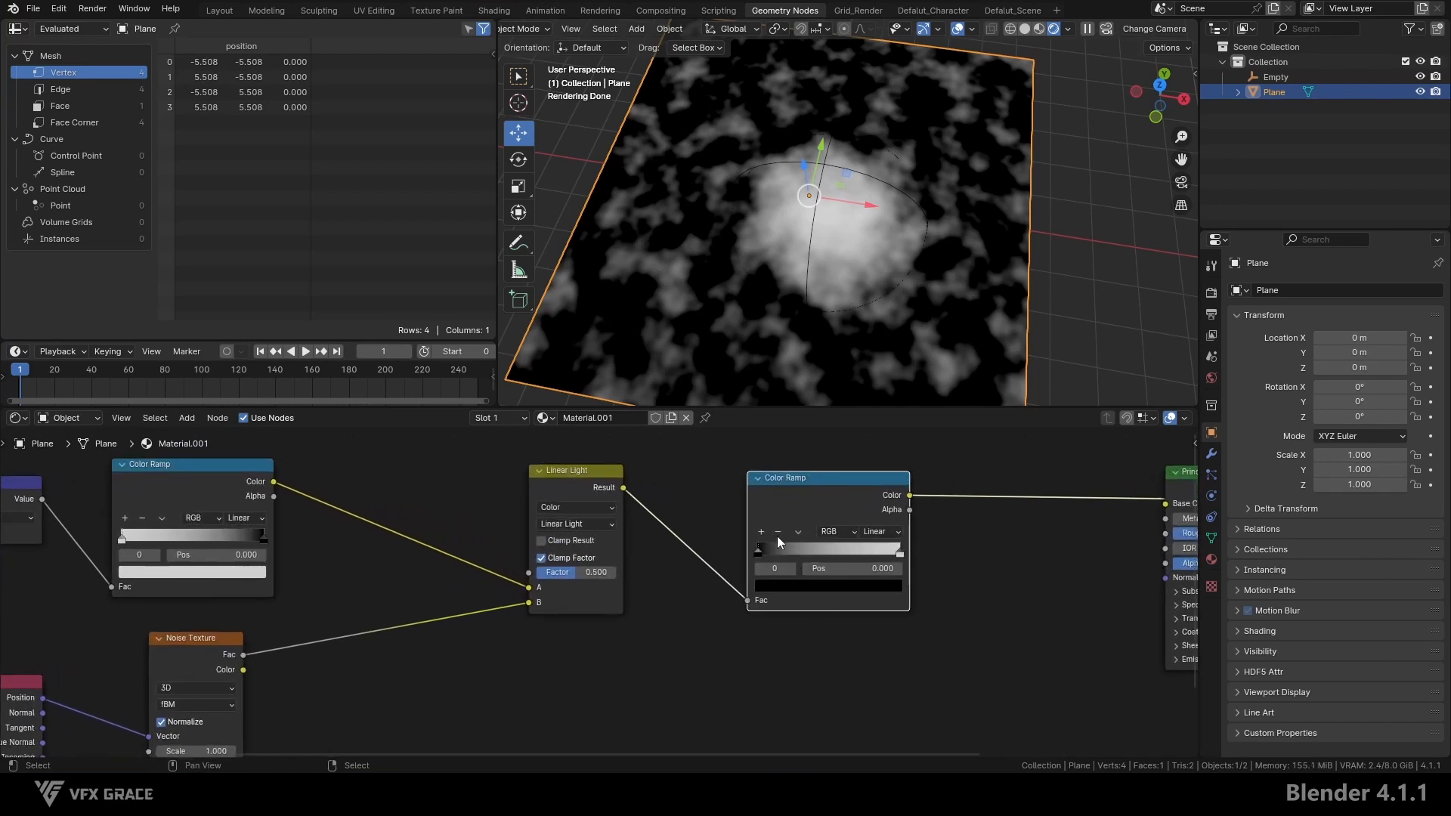
drag(758, 552, 789, 555)
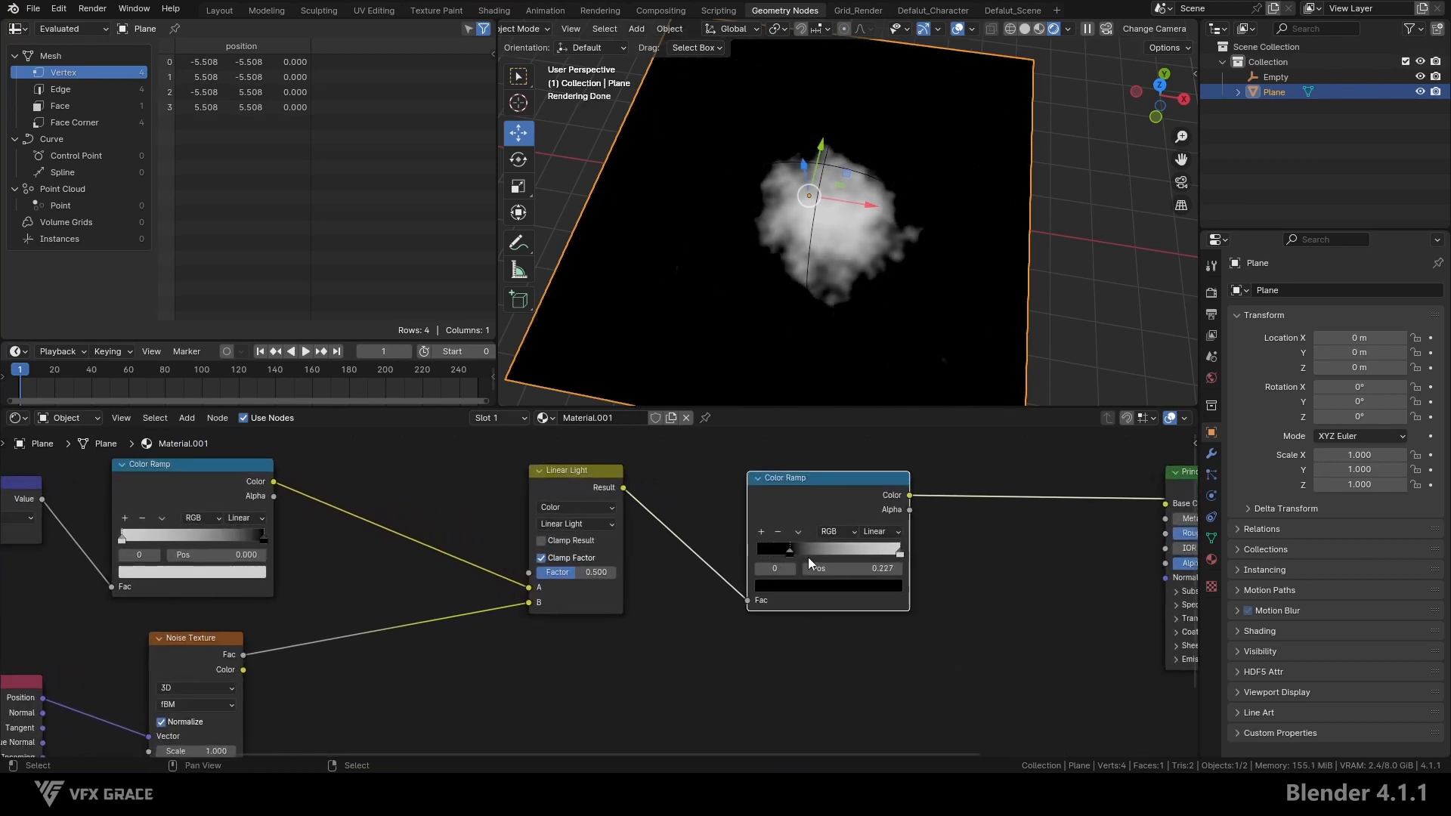
drag(900, 555, 812, 560)
- Raise the Noise Texture's Detail to about 4.4 and its Roughness to about 0.66
middle_drag(529, 643, 823, 542)
scroll(560, 676, up, 2)
drag(482, 661, 505, 679)
scroll(660, 593, down, 2)
middle_drag(660, 593, 595, 748)
- Try an extra Color Ramp between the first Color Ramp and the Linear Light node, shifting its stops
key(shift+a)
click(590, 502)
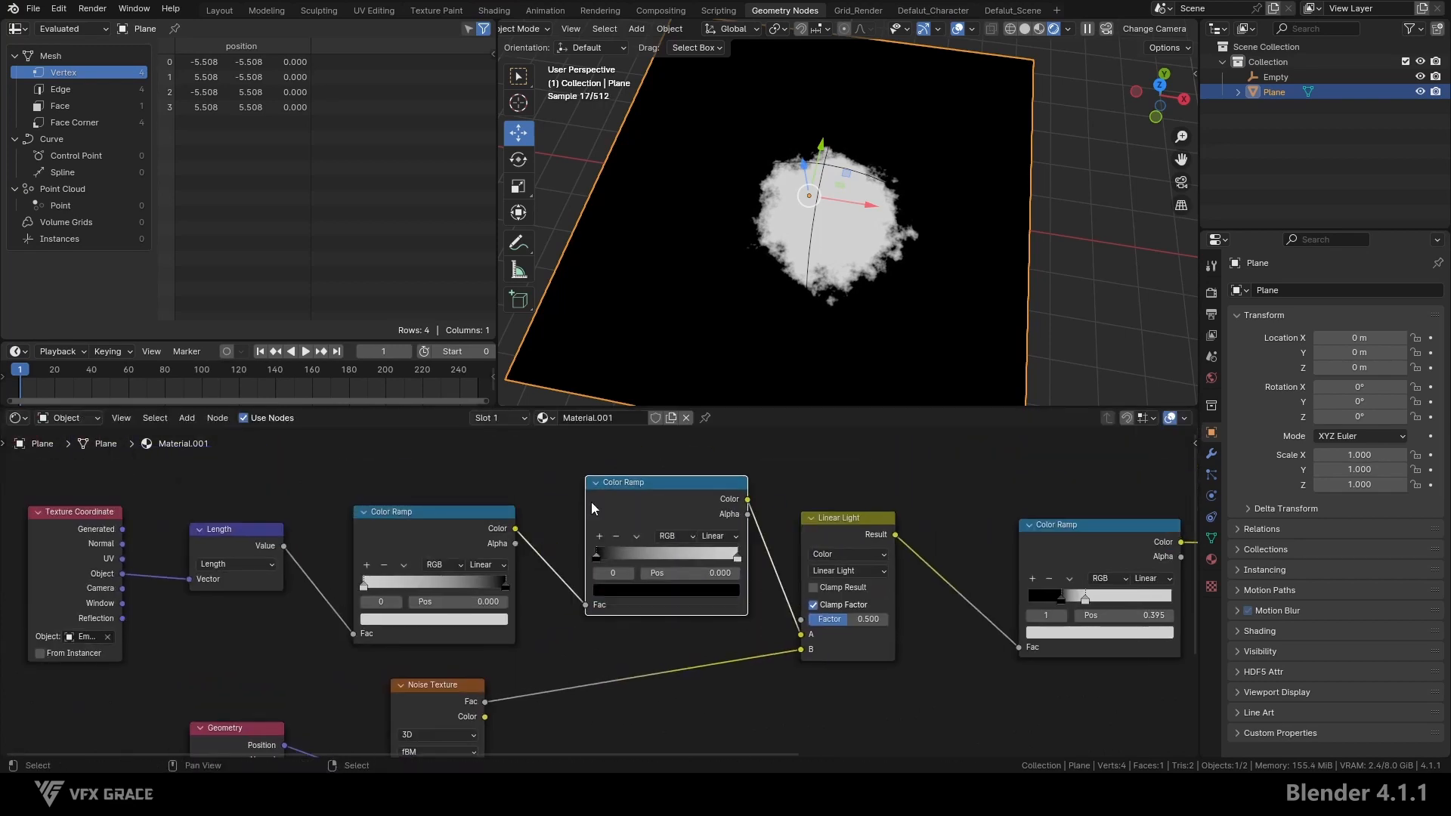
mouse_move(596, 556)
mouse_down()
mouse_move(664, 557)
mouse_move(596, 558)
mouse_up()
drag(730, 556, 652, 556)
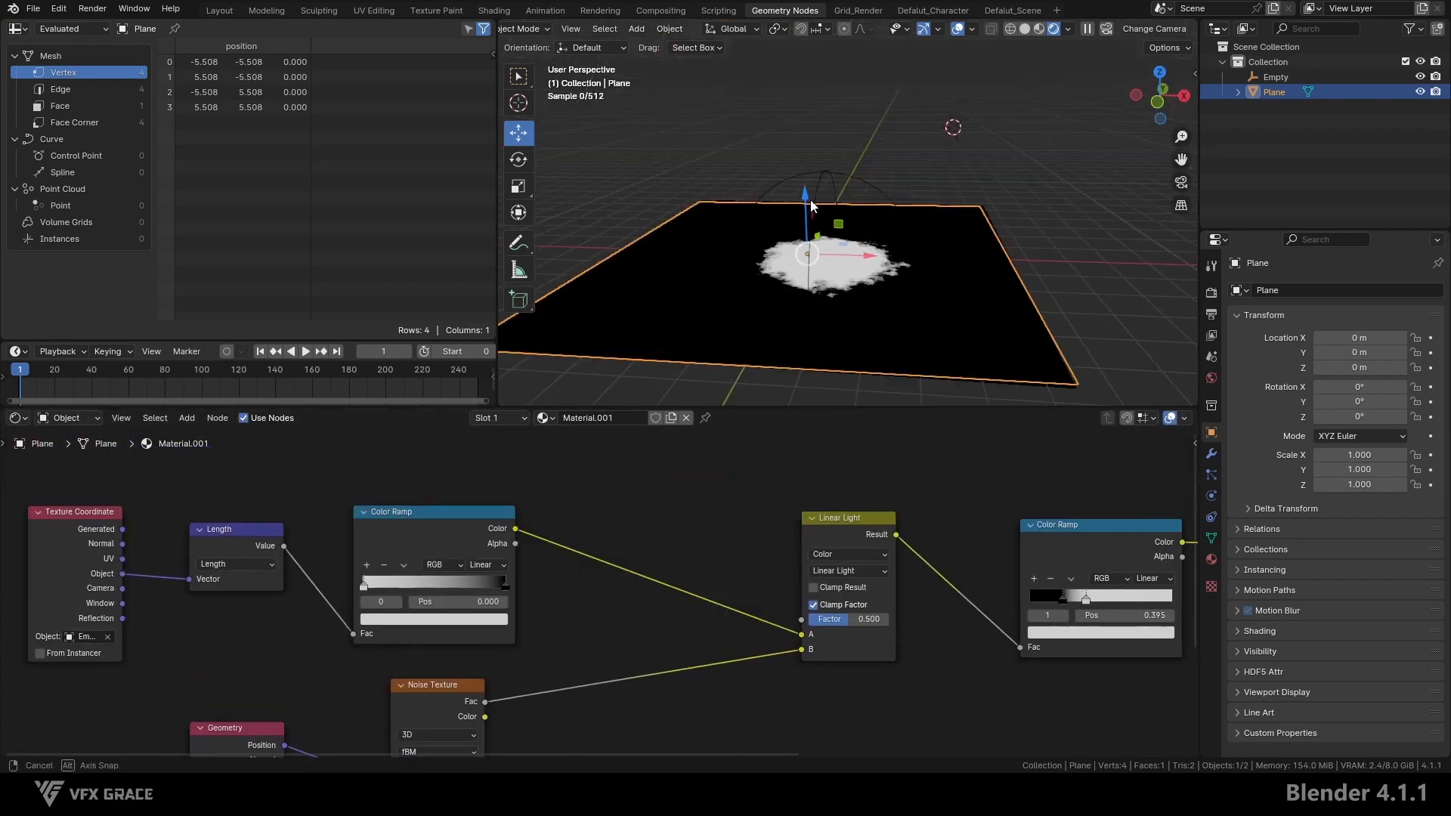
- Add an RGB node between the final Color Ramp and the Principled BSDF
scroll(673, 567, down, 3)
scroll(673, 567, up, 4)
ctrl+middle_drag(673, 566, 700, 562)
key(shift+a)
mouse_move(700, 519)
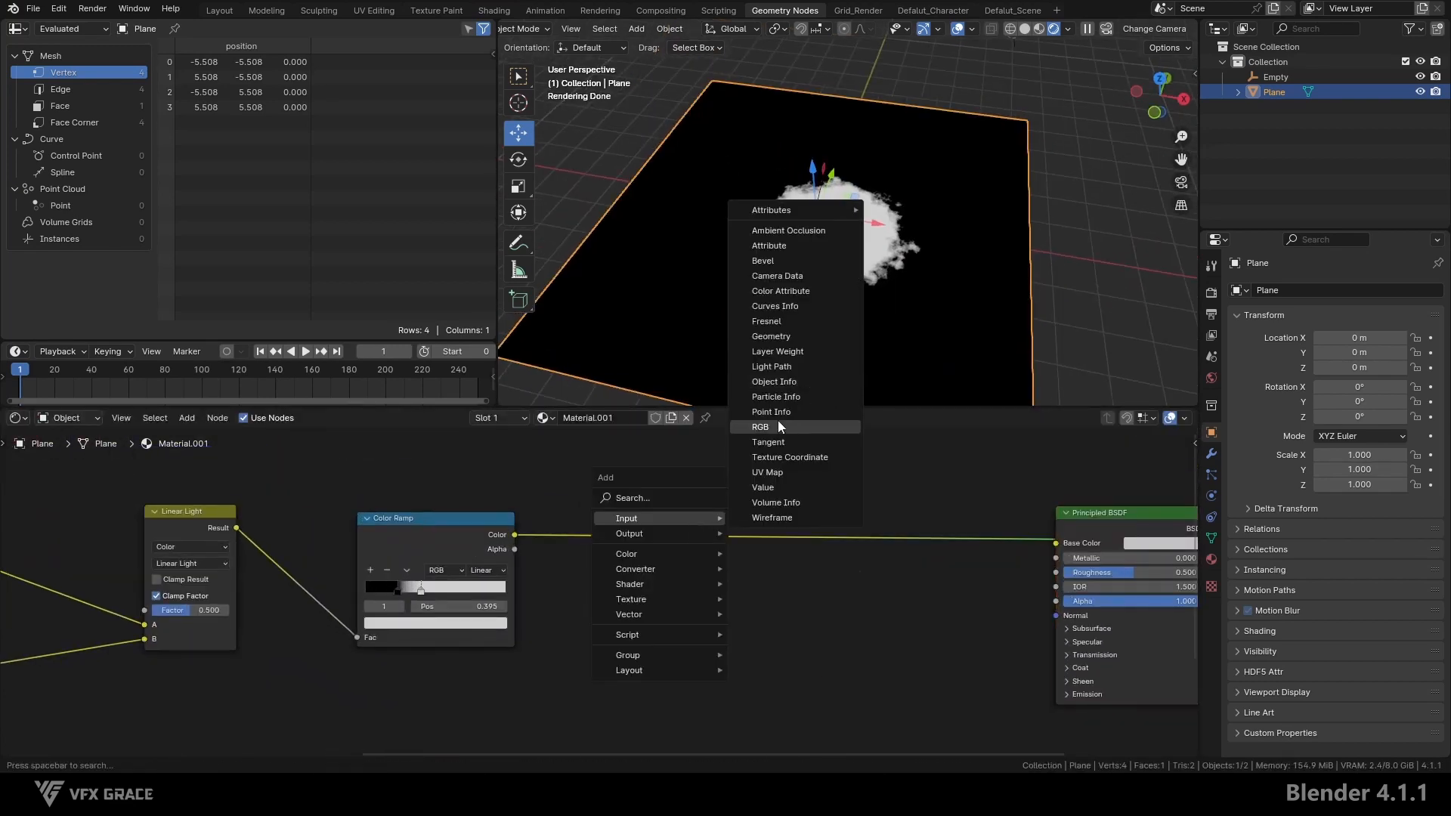
click(777, 424)
click(614, 602)
- Add a color Mix node with the Color Ramp as Factor and RGB as A, and link its Result to Base Color
middle_drag(830, 606, 805, 569)
key(shift+a)
mouse_move(791, 615)
click(869, 677)
click(809, 532)
drag(491, 499, 808, 637)
drag(680, 591, 808, 653)
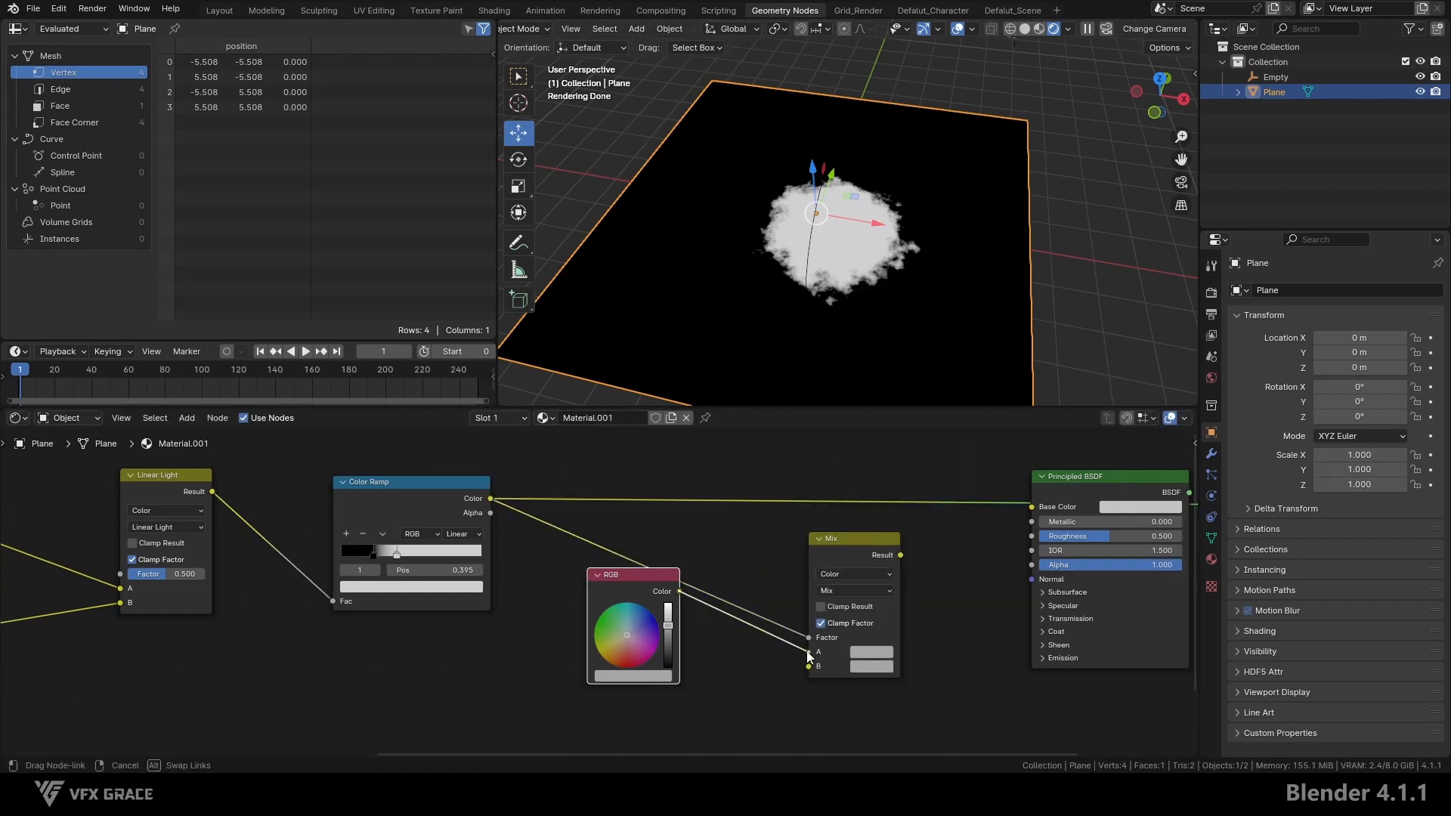
drag(899, 555, 1031, 506)
- Set the B color of the Mix node feeding Base Color to red
middle_drag(1083, 525, 907, 524)
click(695, 665)
drag(735, 541, 731, 557)
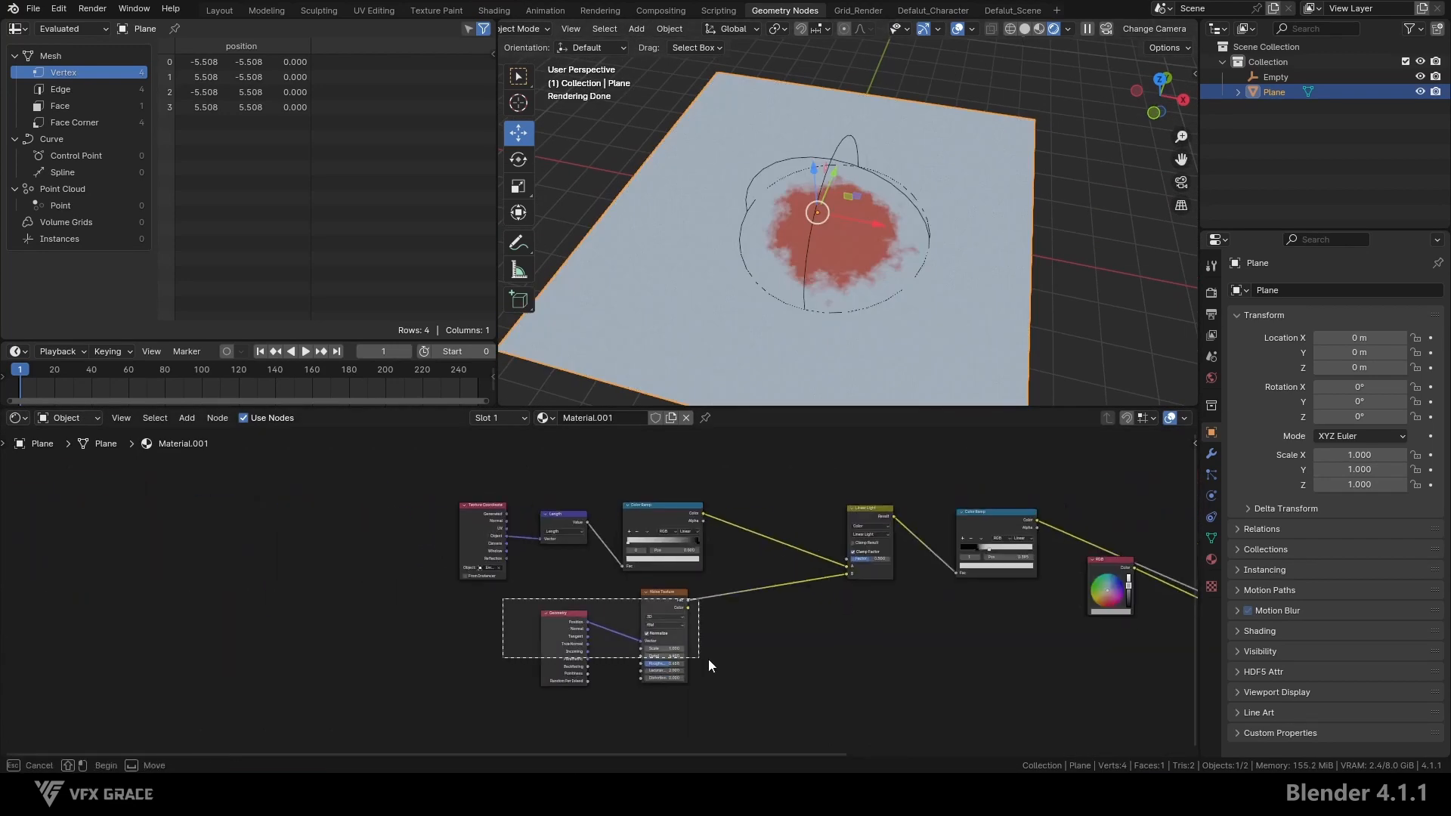
- Duplicate the Empty along with its Texture Coordinate and Length nodes, and preview both Length outputs
click(1275, 77)
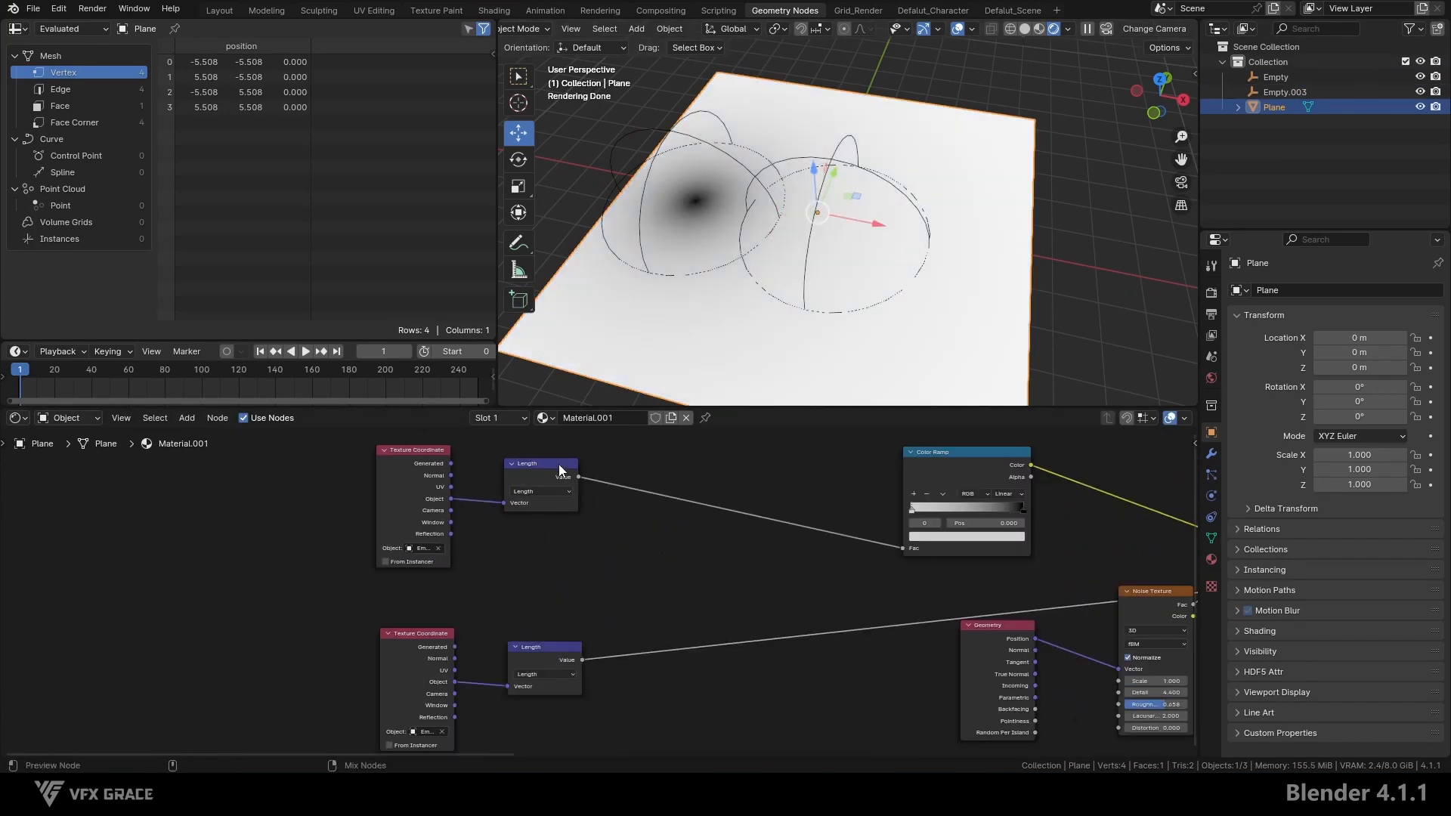
ctrl+shift+click(559, 464)
ctrl+shift+click(574, 641)
- Combine the two Length outputs before the Color Ramp with a Math node set to Minimum
key(shift+a)
mouse_move(677, 556)
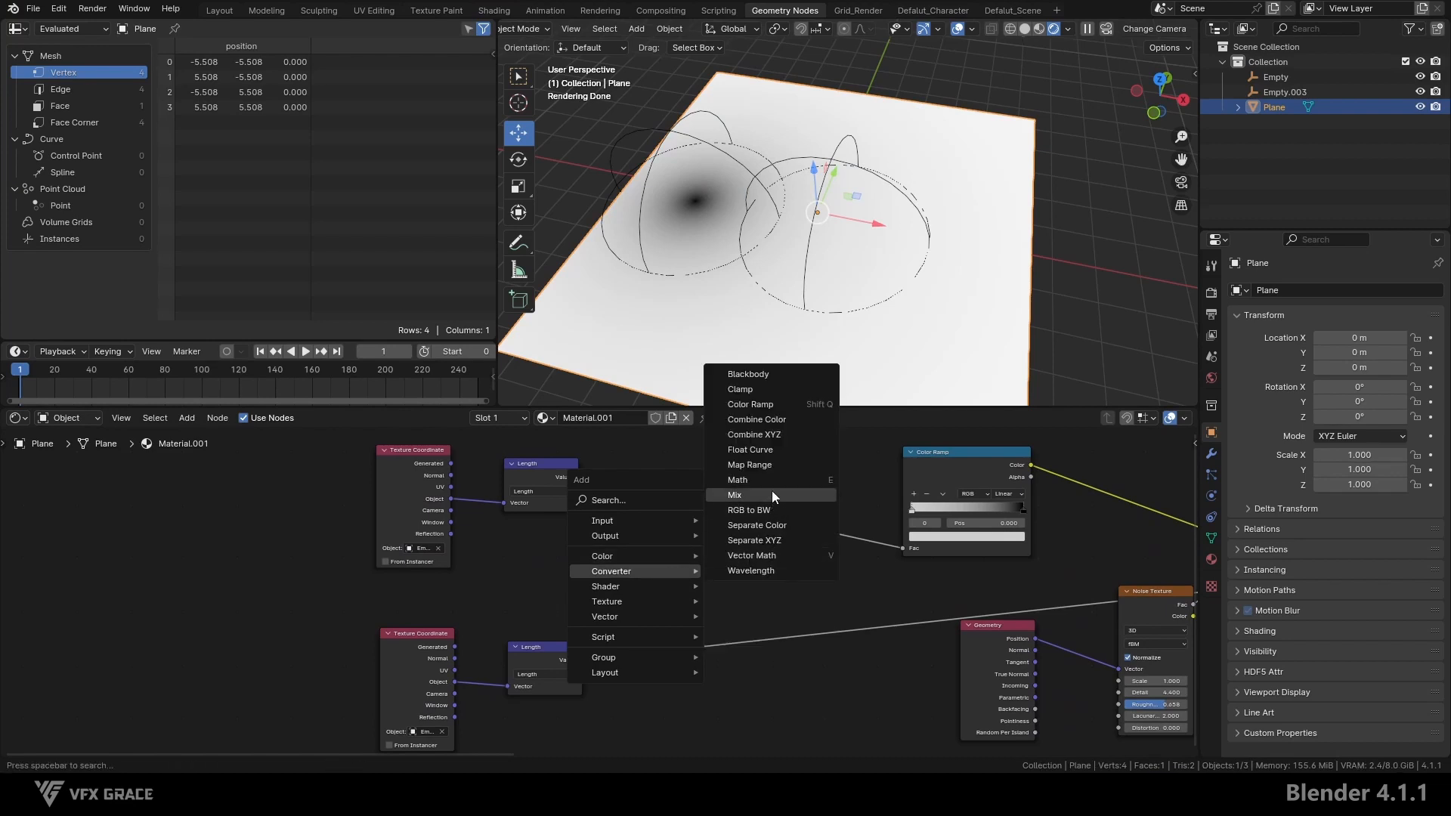
click(772, 492)
click(687, 489)
scroll(625, 595, up, 2)
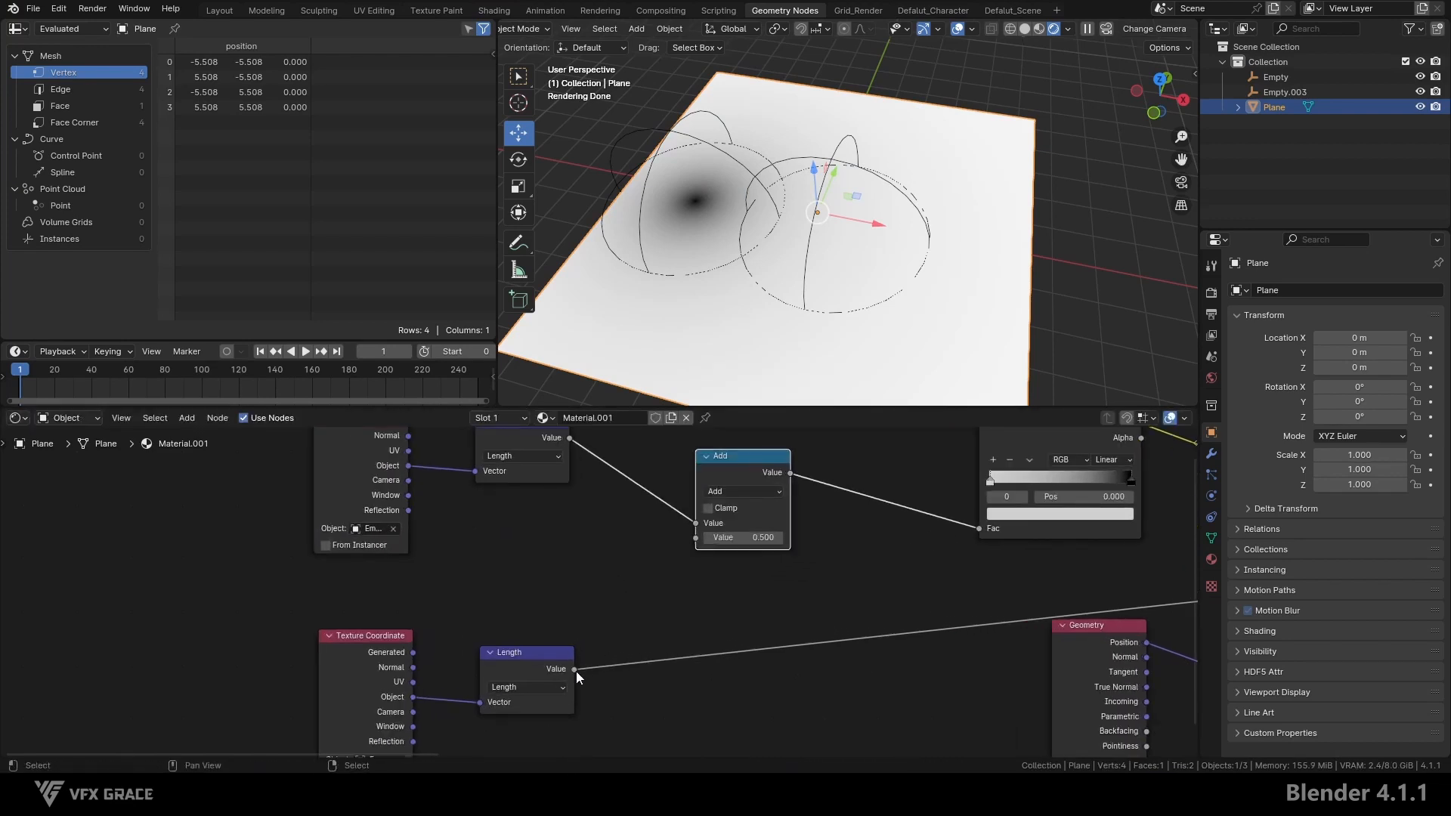
drag(574, 669, 694, 539)
click(741, 491)
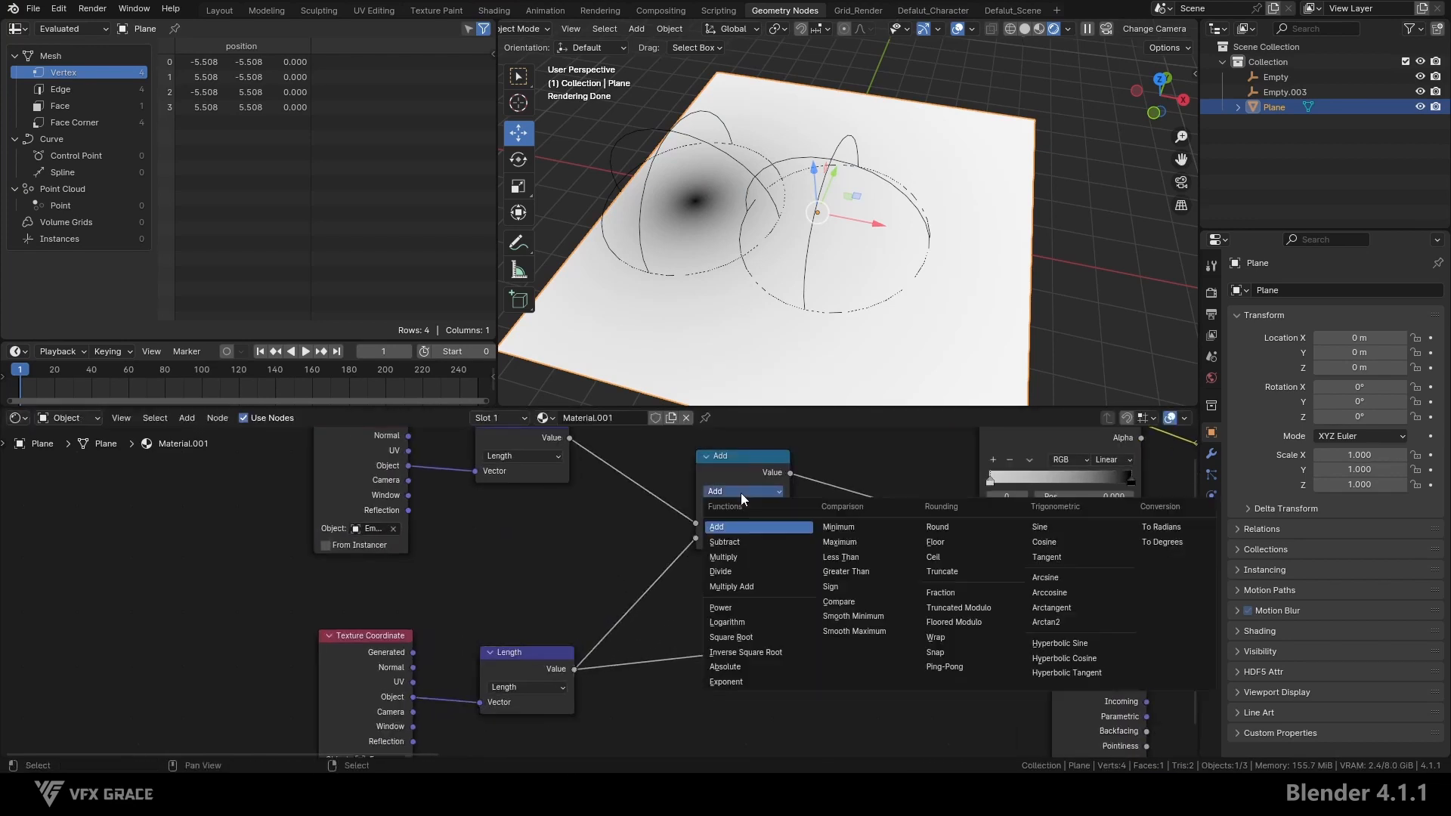
click(820, 521)
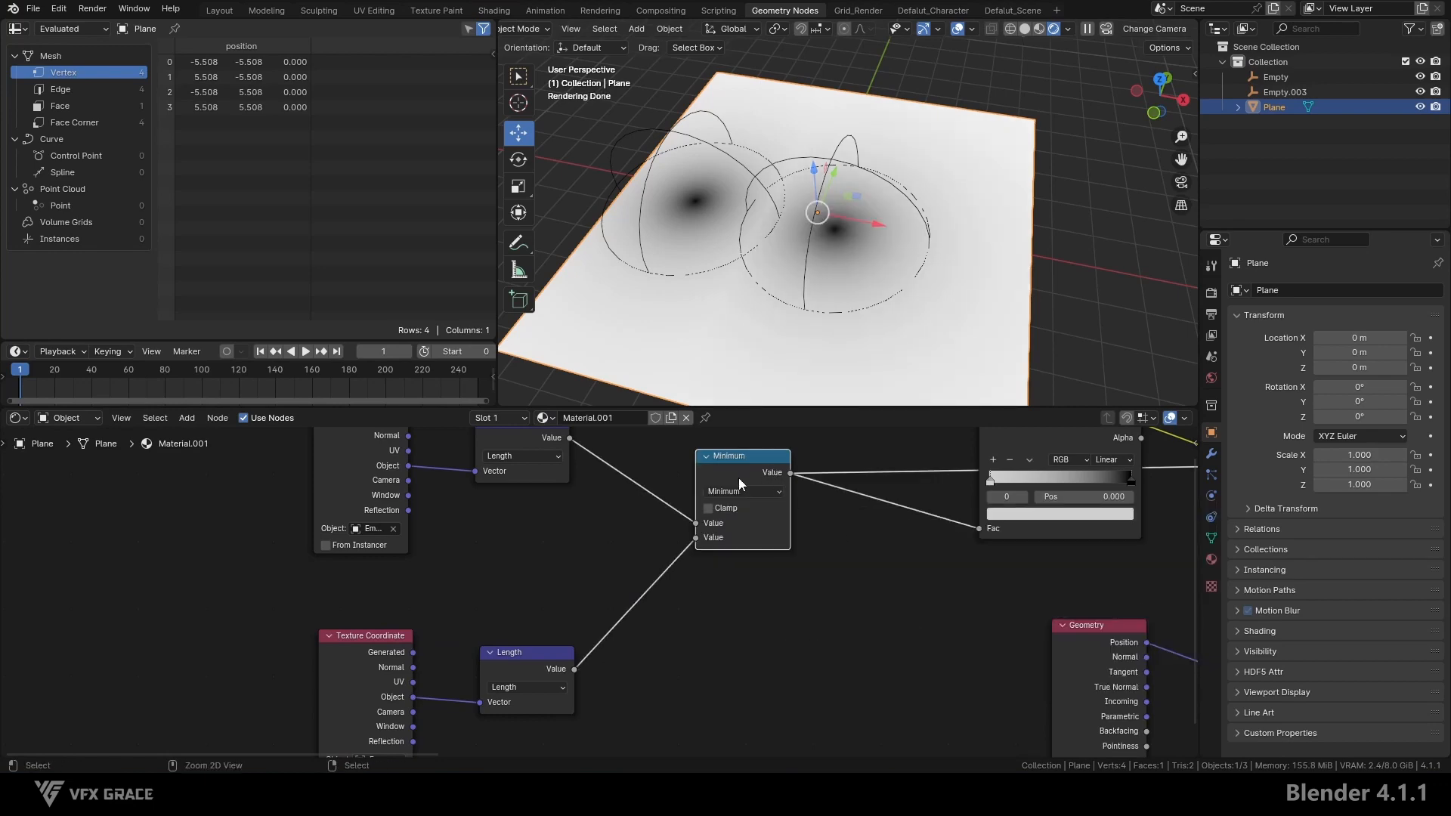
key(Home)
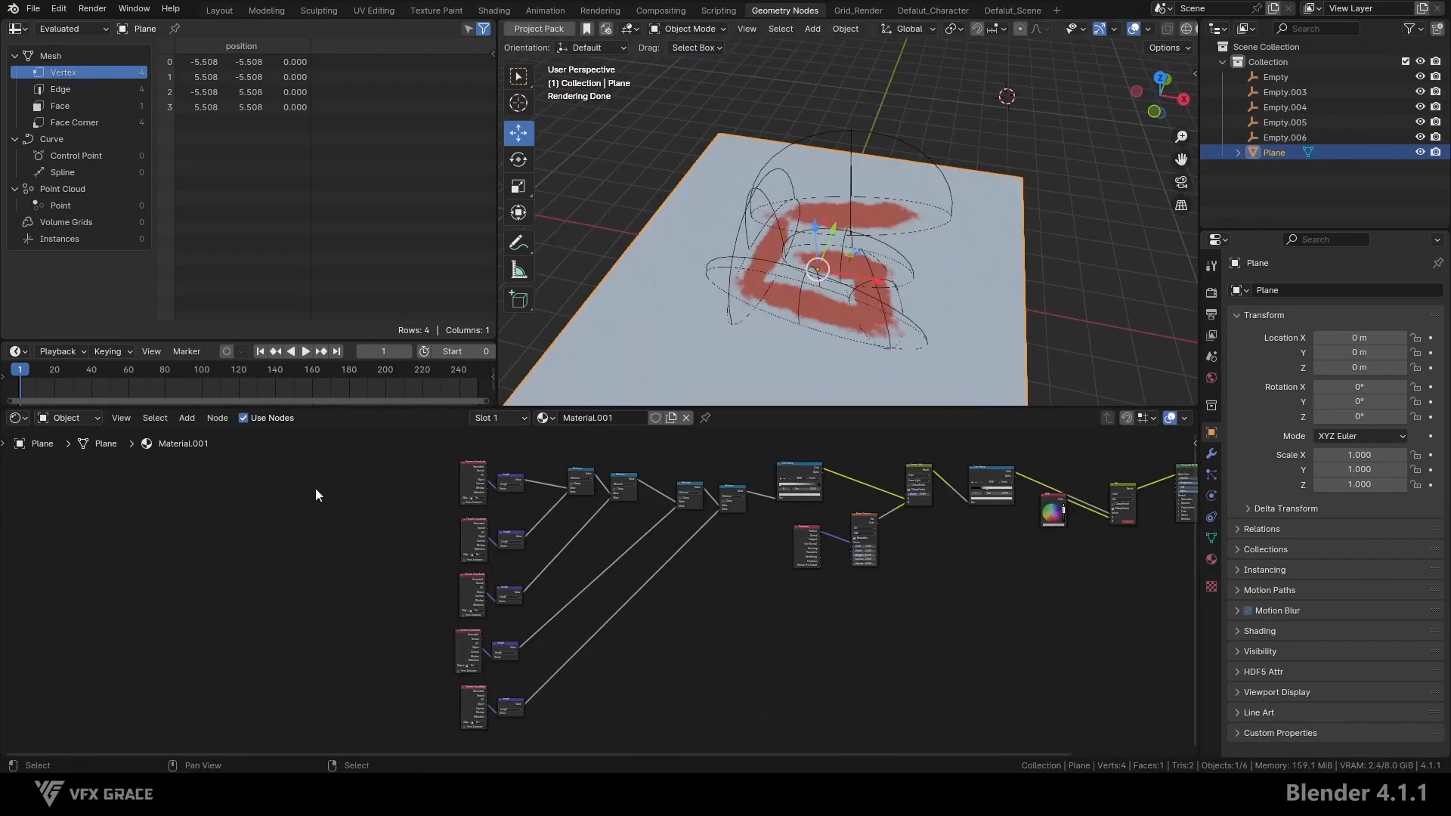
drag(353, 458, 727, 717)
key(g)
right_click(681, 635)
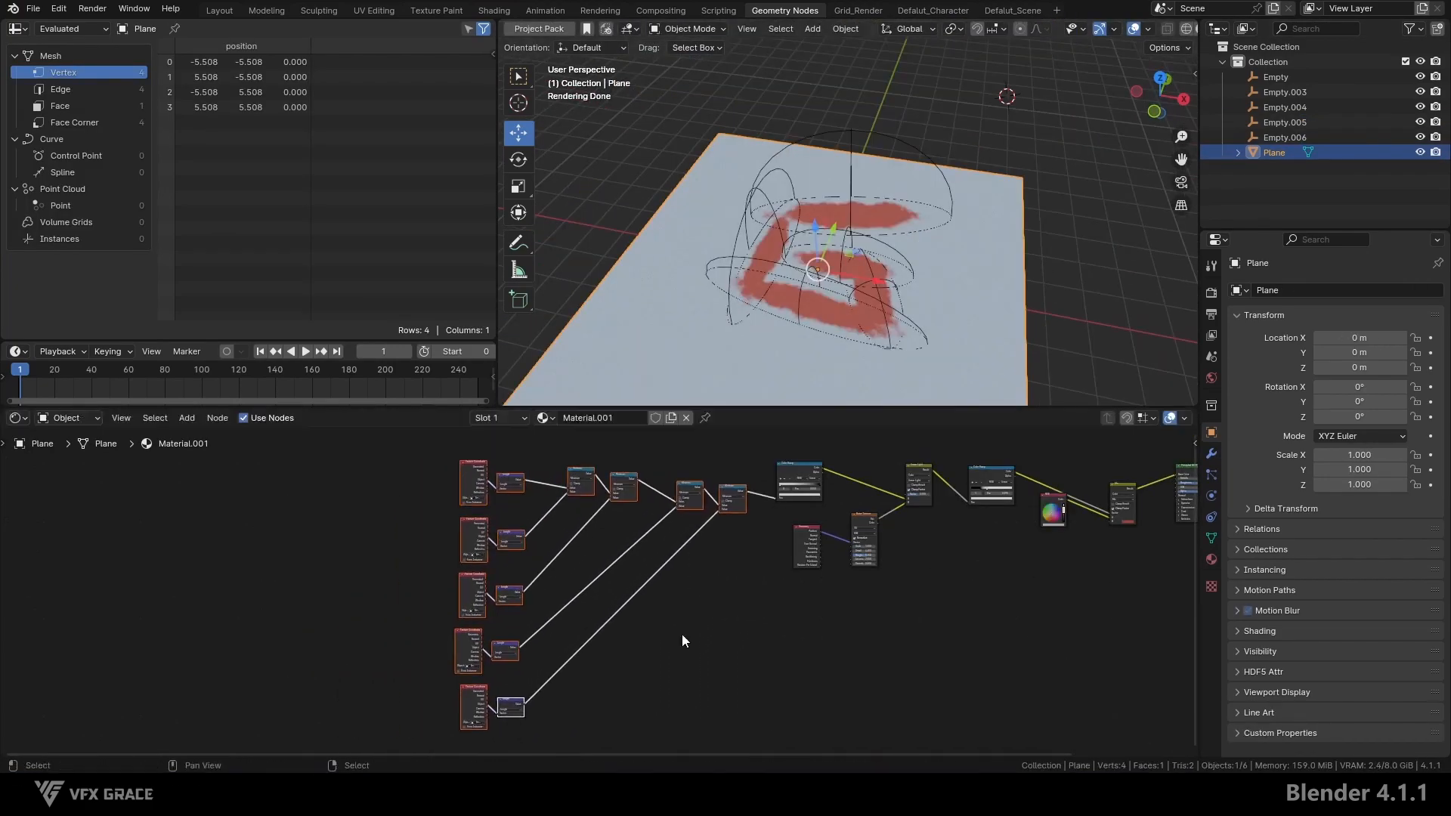
click(705, 624)
- Maximize the node editor and combine the five Length nodes and four Minimum nodes into one node group
middle_drag(860, 266, 846, 338)
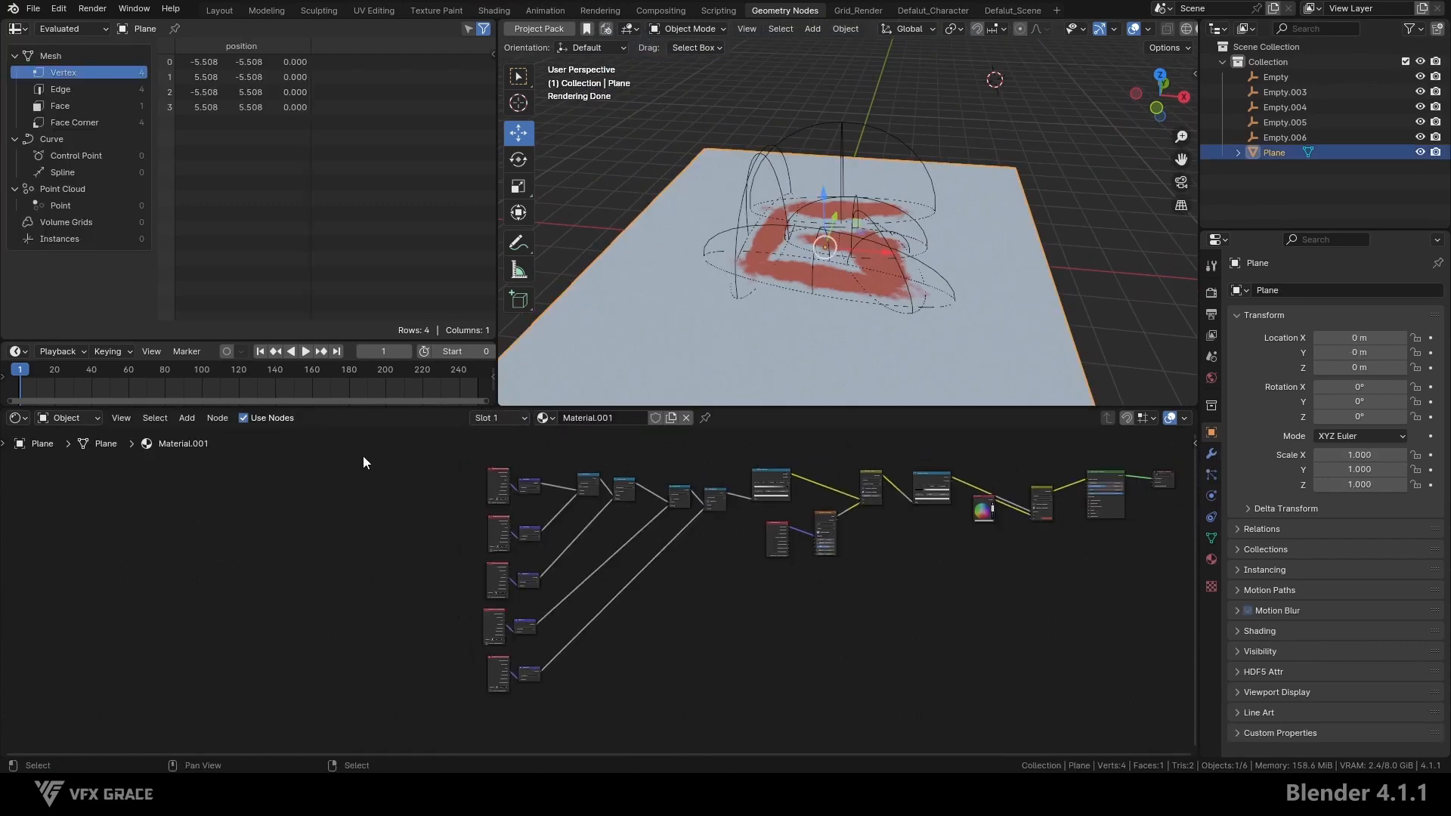
scroll(624, 581, up, 2)
middle_drag(639, 561, 637, 587)
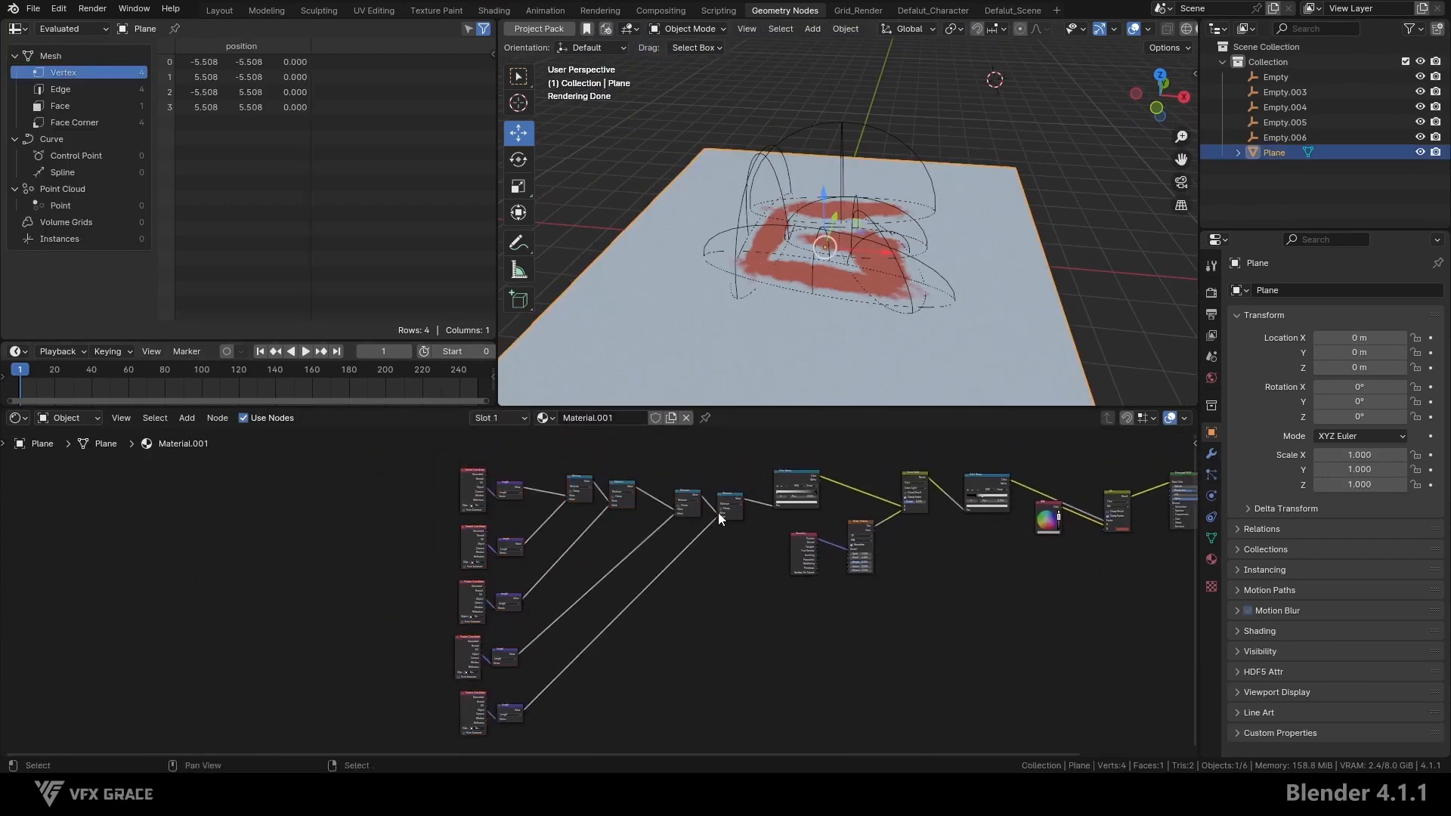
key(ctrl+space)
scroll(916, 307, up, 4)
scroll(899, 306, down, 1)
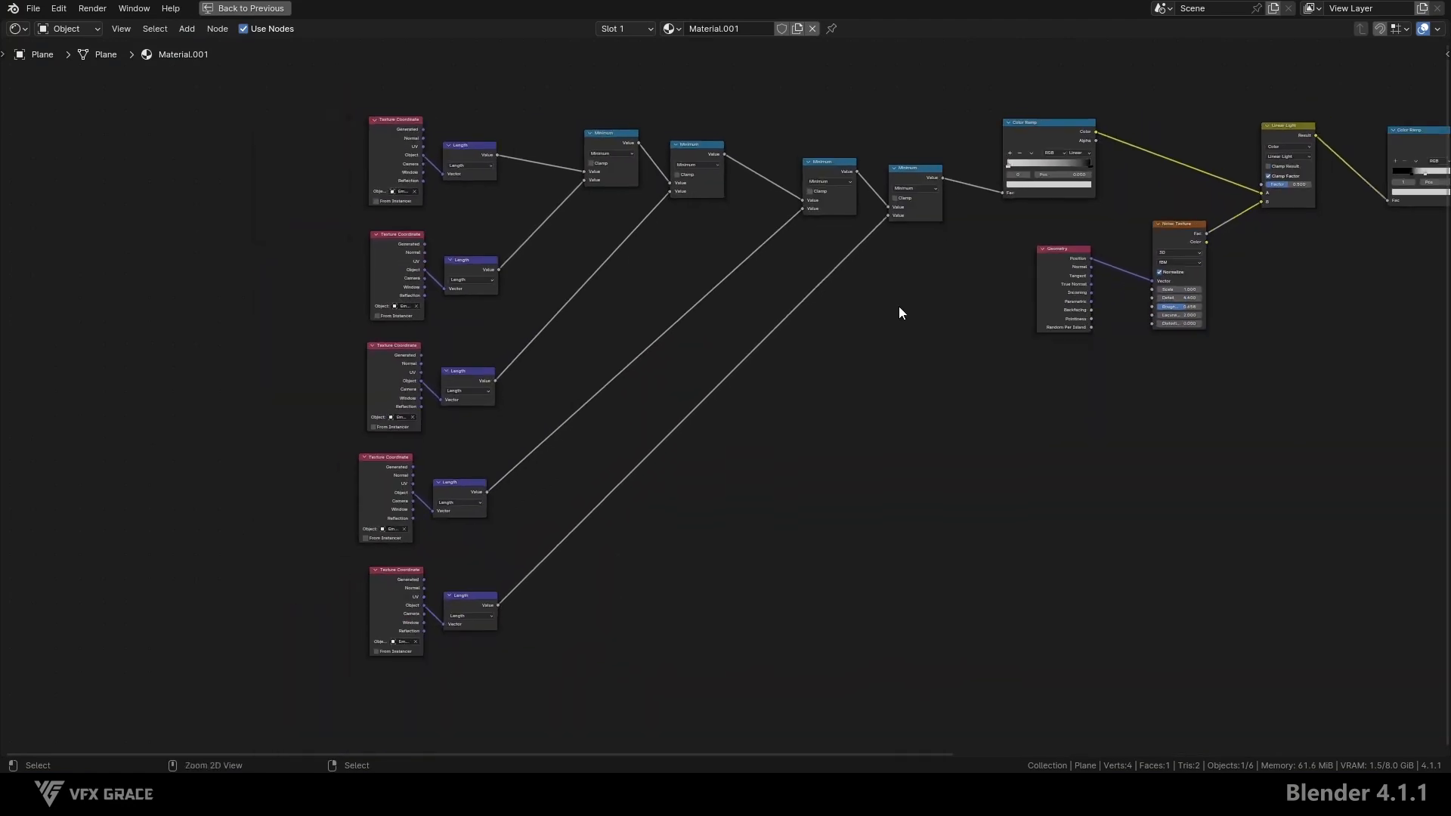
drag(471, 69, 905, 627)
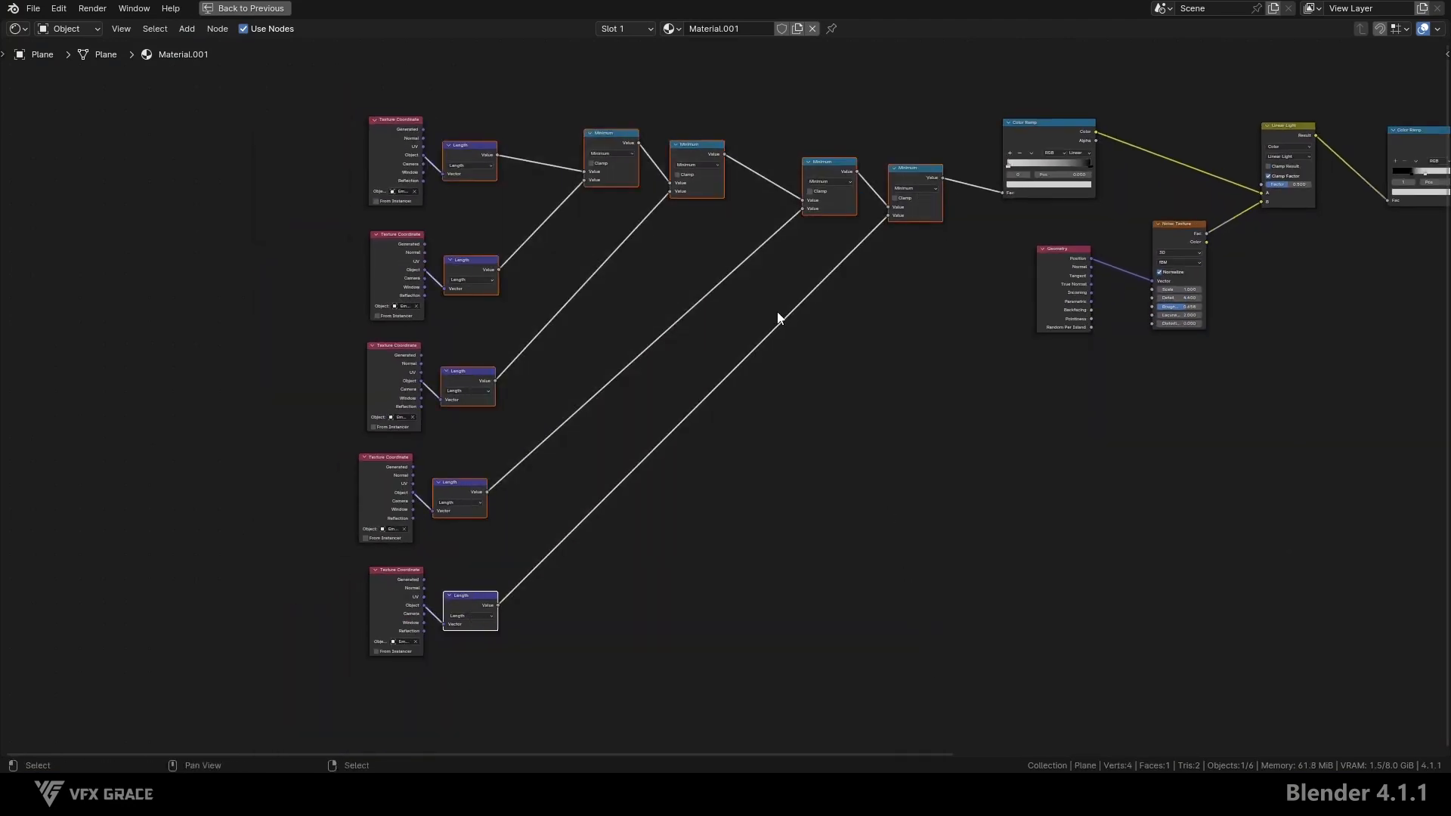
click(218, 29)
click(298, 334)
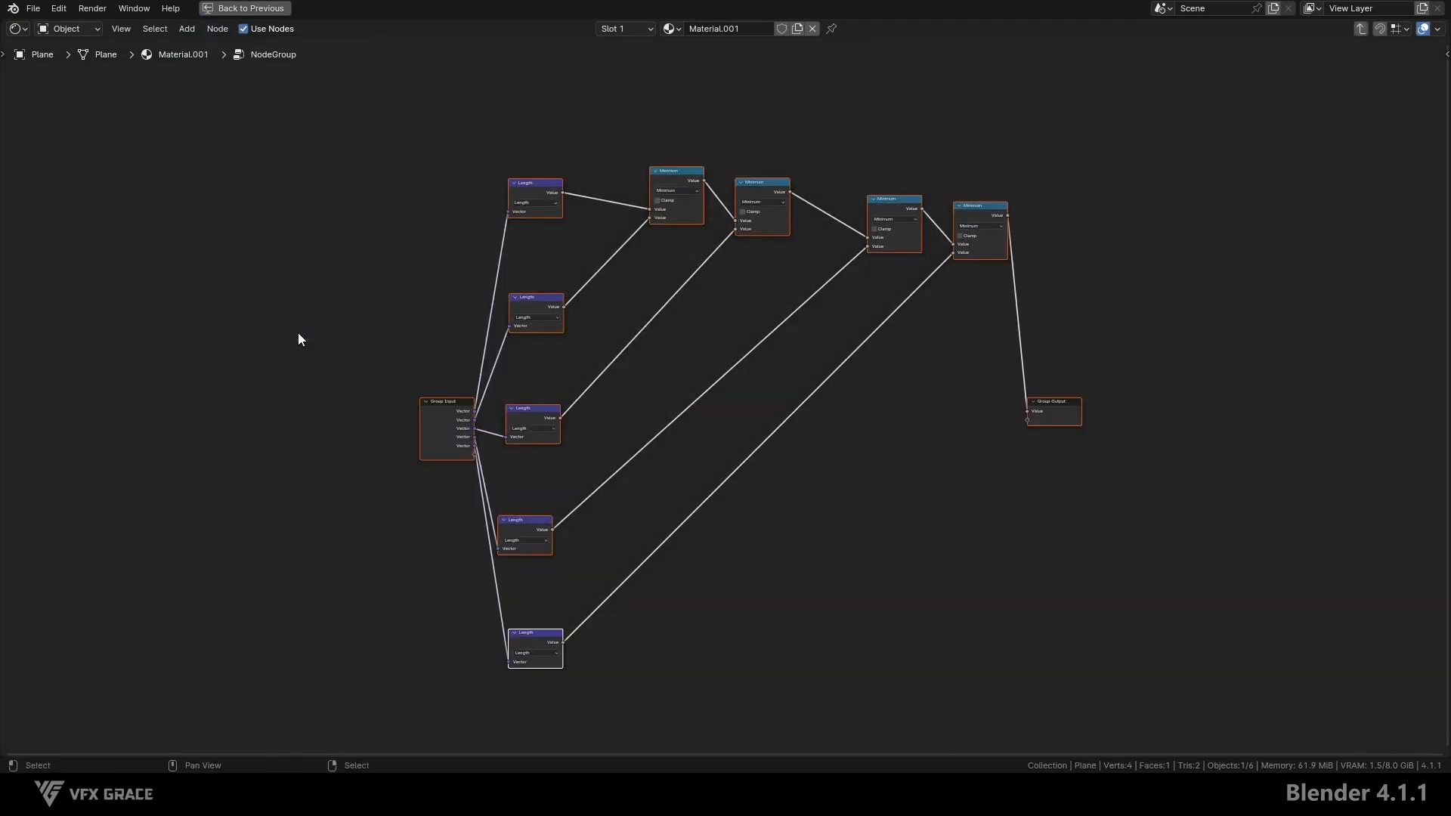
- Inside the group, move Group Input farther from the Length nodes and Group Output beside the last Minimum node, and exit the group
drag(447, 419, 322, 422)
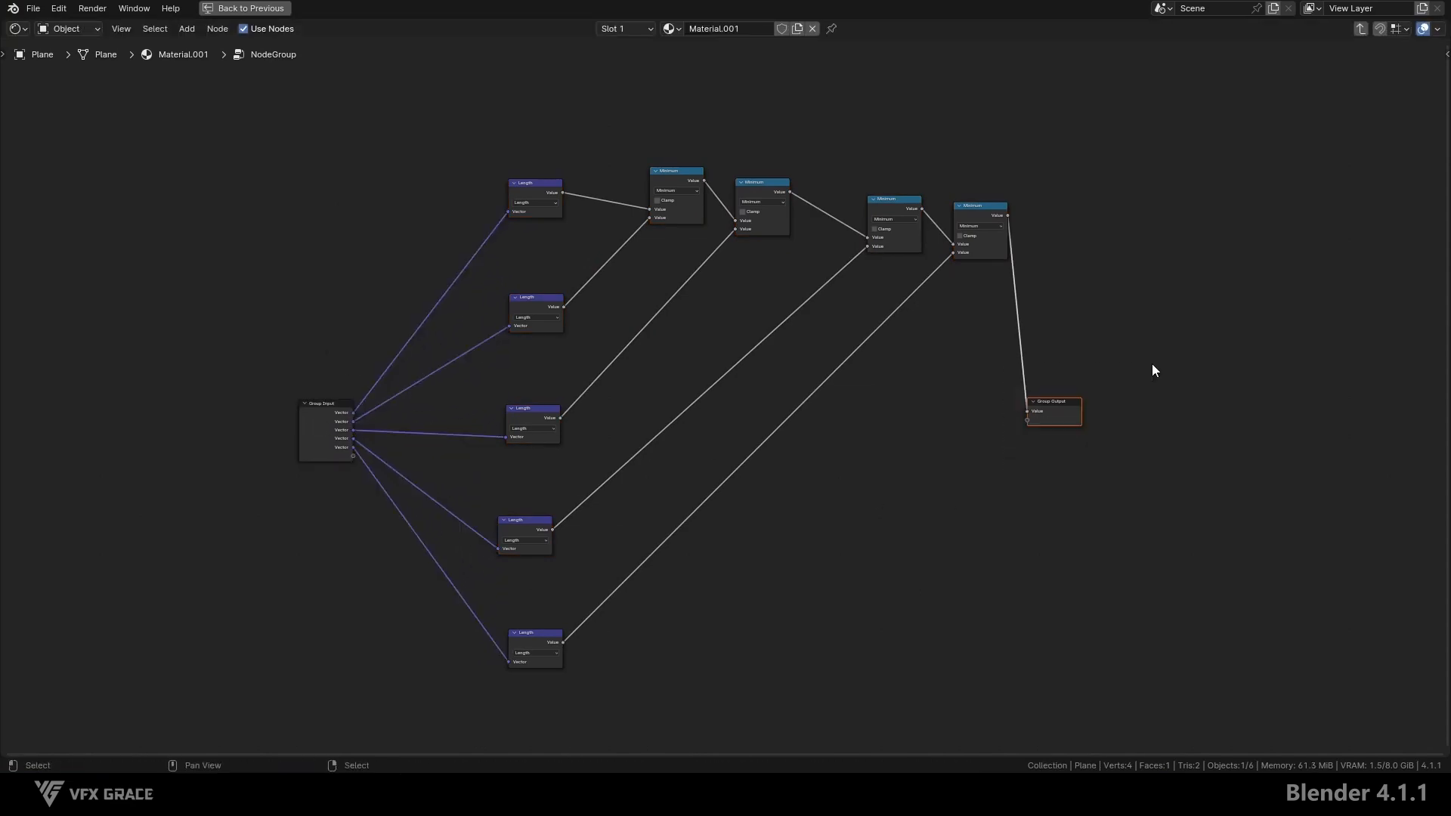
key(g)
click(1072, 238)
click(940, 424)
middle_drag(828, 480, 941, 480)
key(ctrl+Tab)
- Hide the unused sockets on all five Texture Coordinate nodes so only their Object outputs remain
drag(337, 134, 581, 641)
click(209, 30)
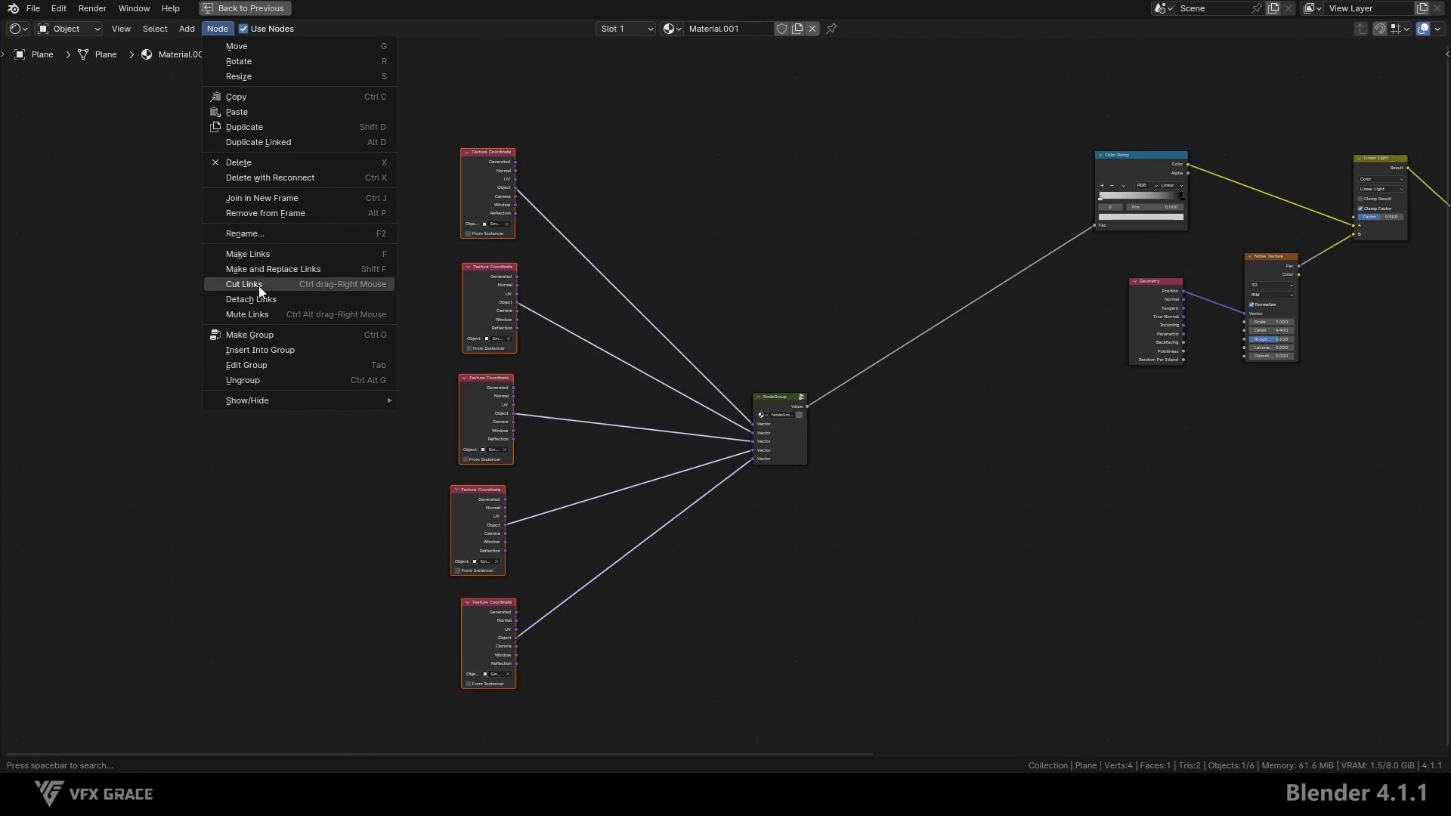
mouse_move(340, 401)
click(468, 435)
click(395, 156)
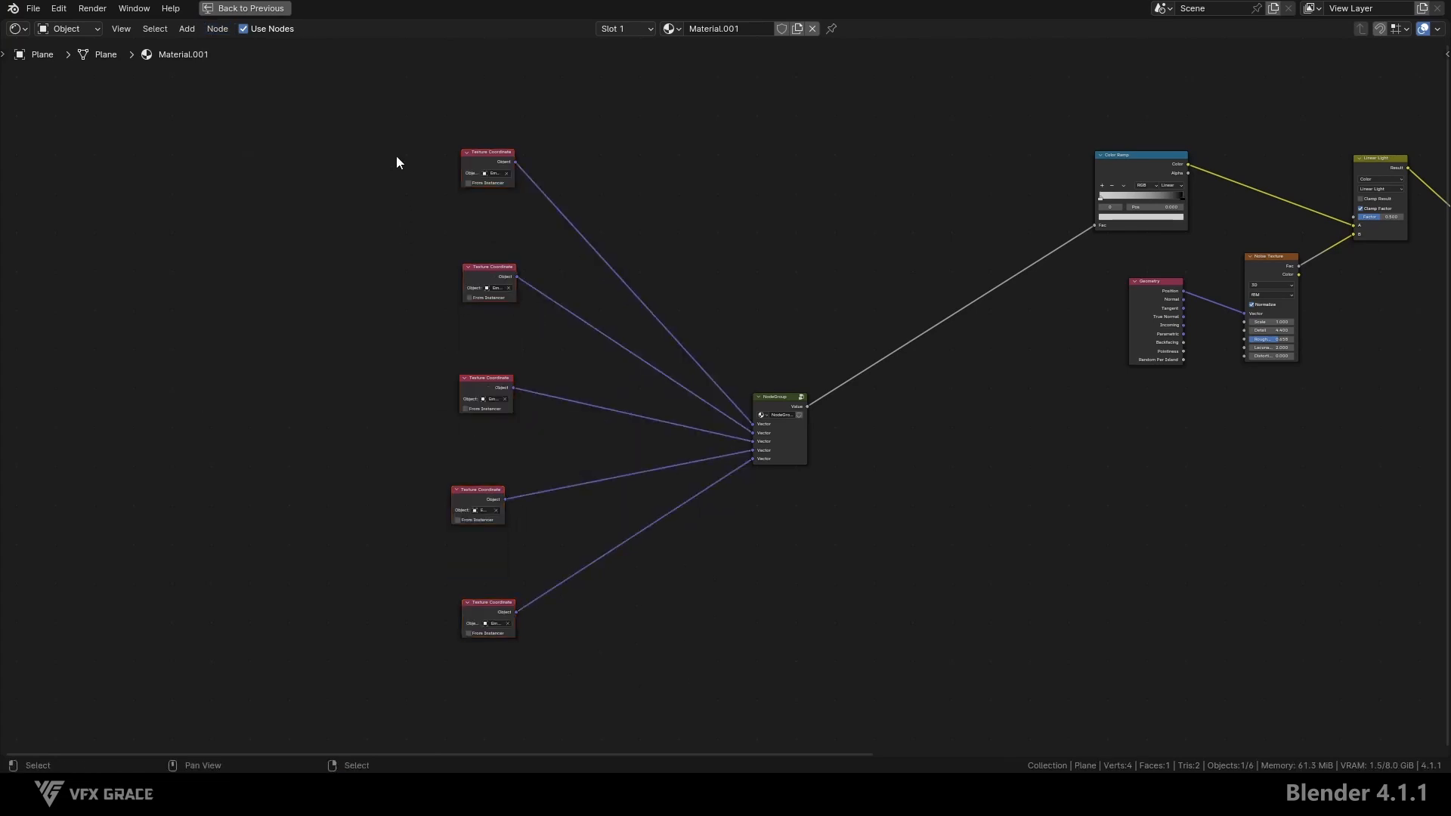
- Align the five Texture Coordinate nodes in a compact column near the node group, and restore the normal editor layout
drag(356, 102, 589, 650)
key(shift+equal)
key(g)
click(638, 438)
ctrl+middle_drag(624, 476, 696, 361)
click(642, 461)
key(ctrl+space)
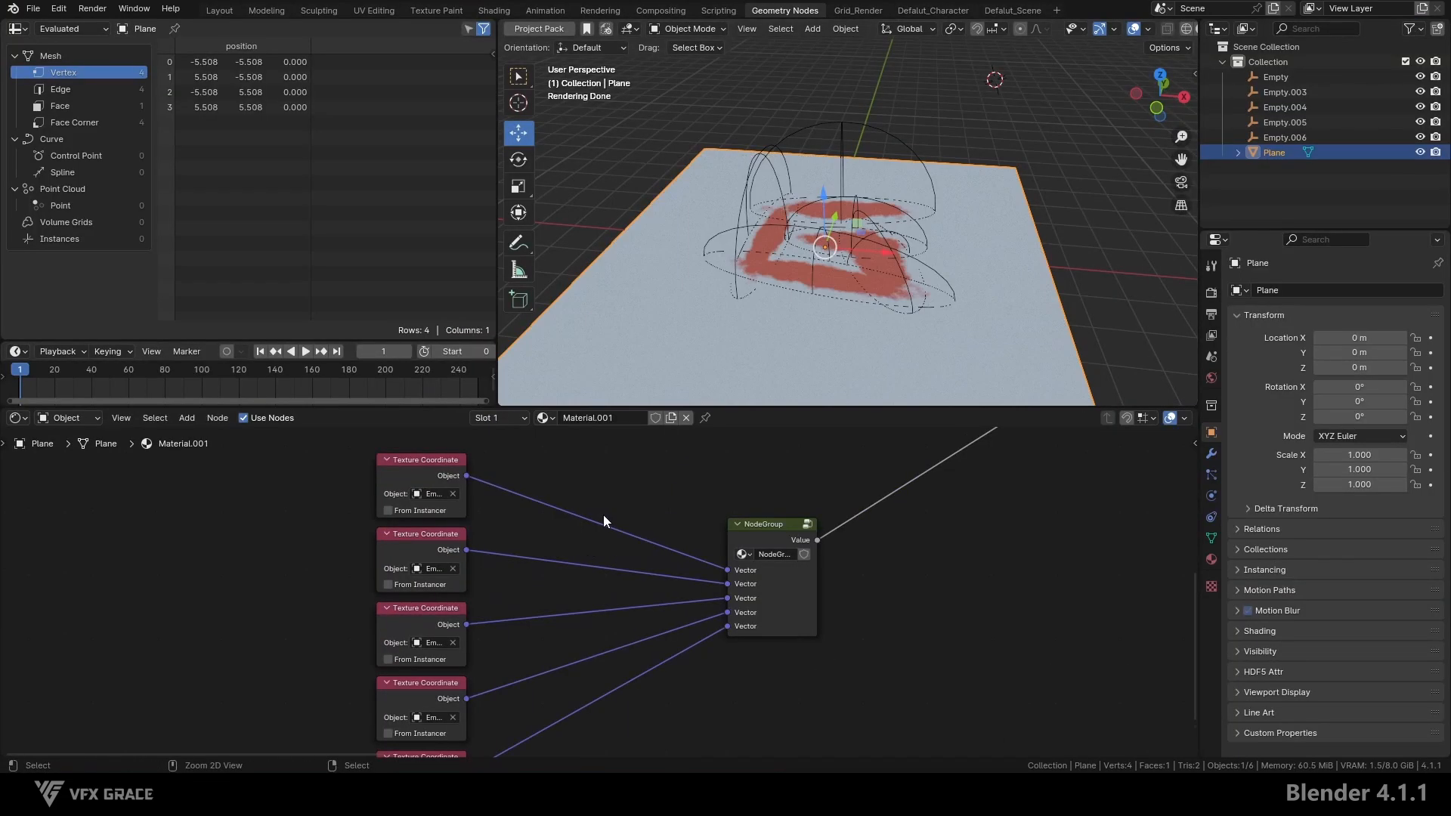
- Rename the node group as Scope
ctrl+middle_drag(602, 515, 570, 581)
middle_drag(812, 226, 846, 227)
ctrl+middle_drag(767, 590, 794, 521)
drag(743, 547, 820, 540)
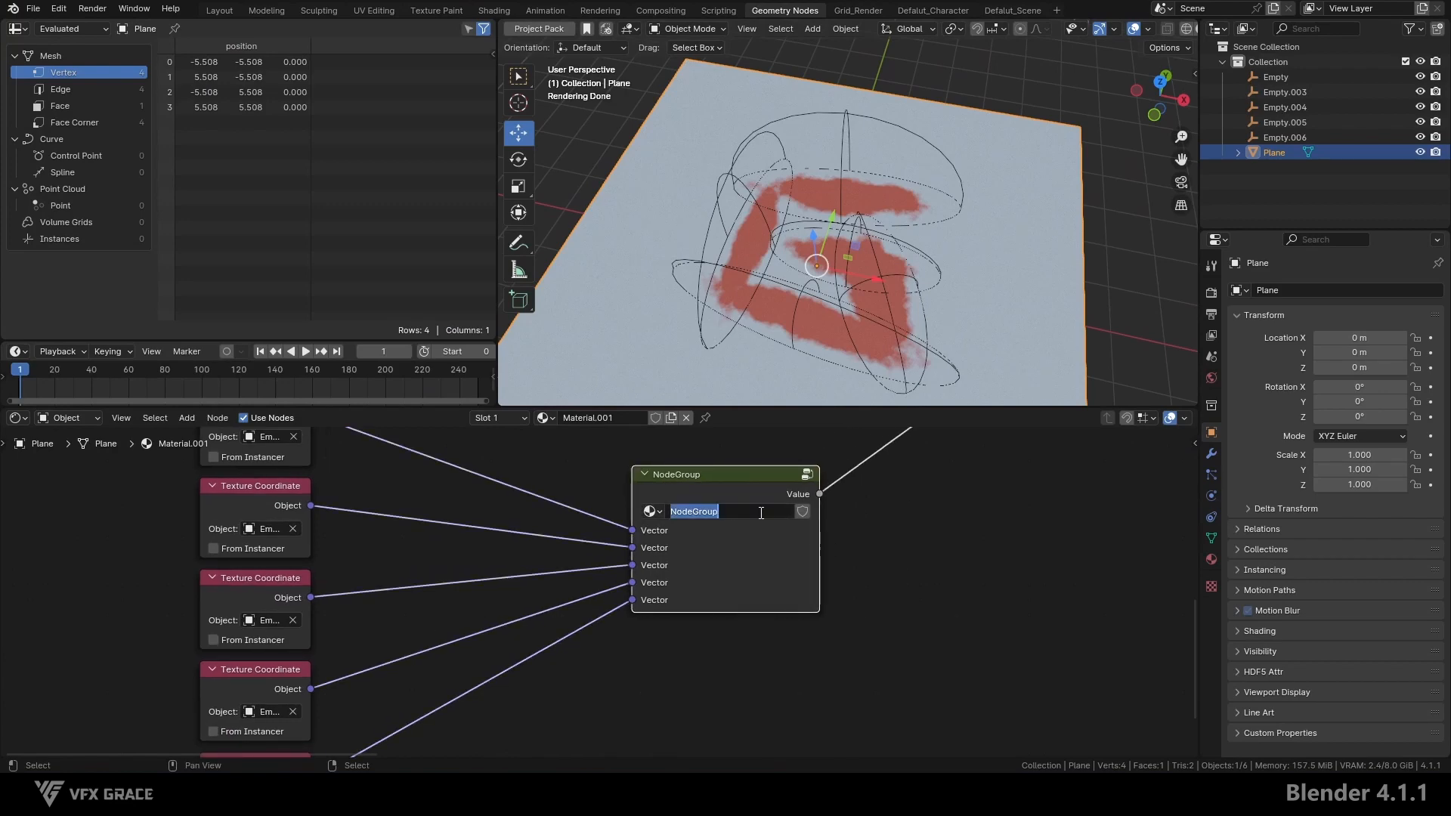
key(Return)
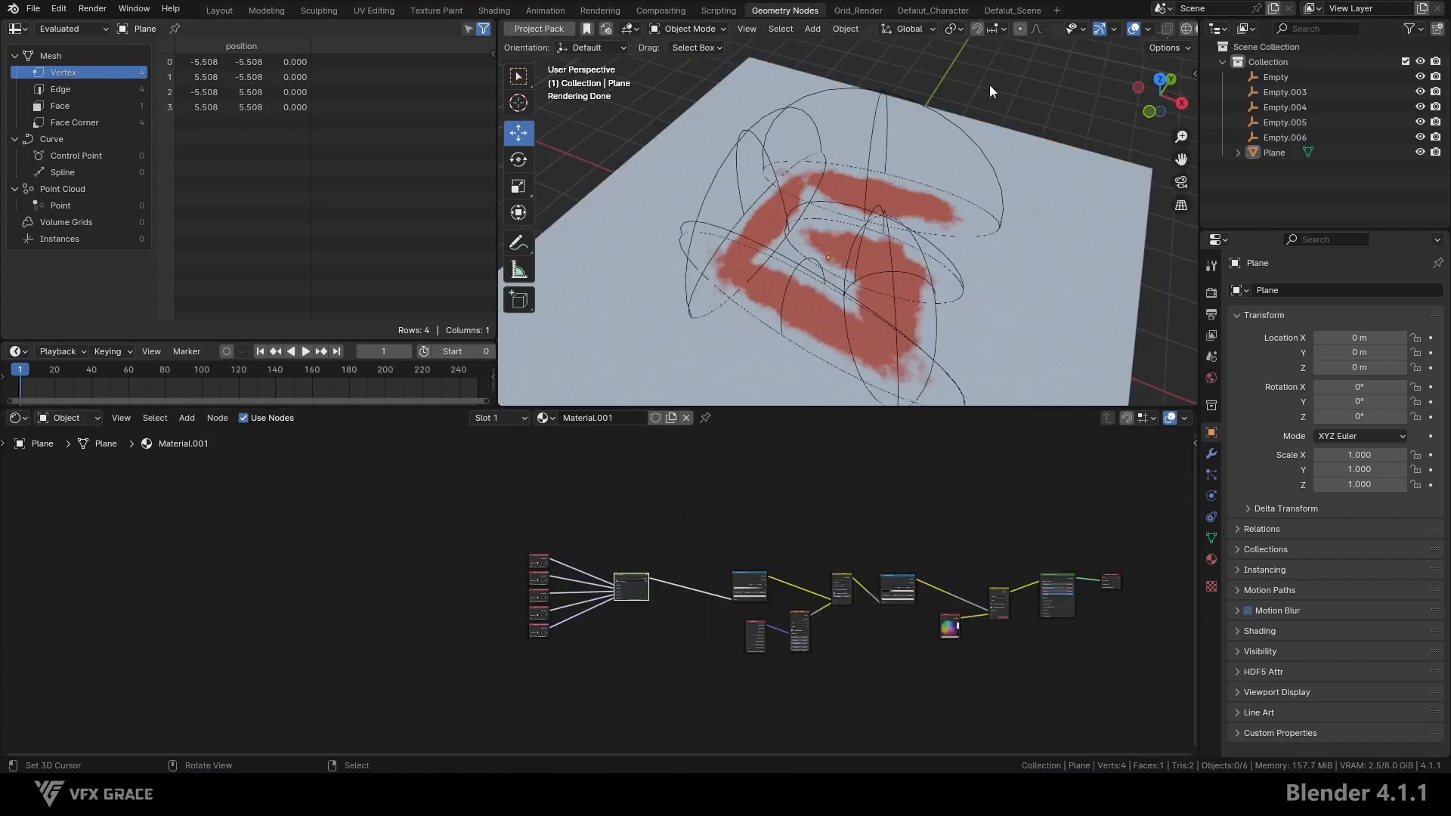
- Cut the link between the last Texture Coordinate node and the Scope group's fifth Vector input
middle_drag(854, 250, 832, 281)
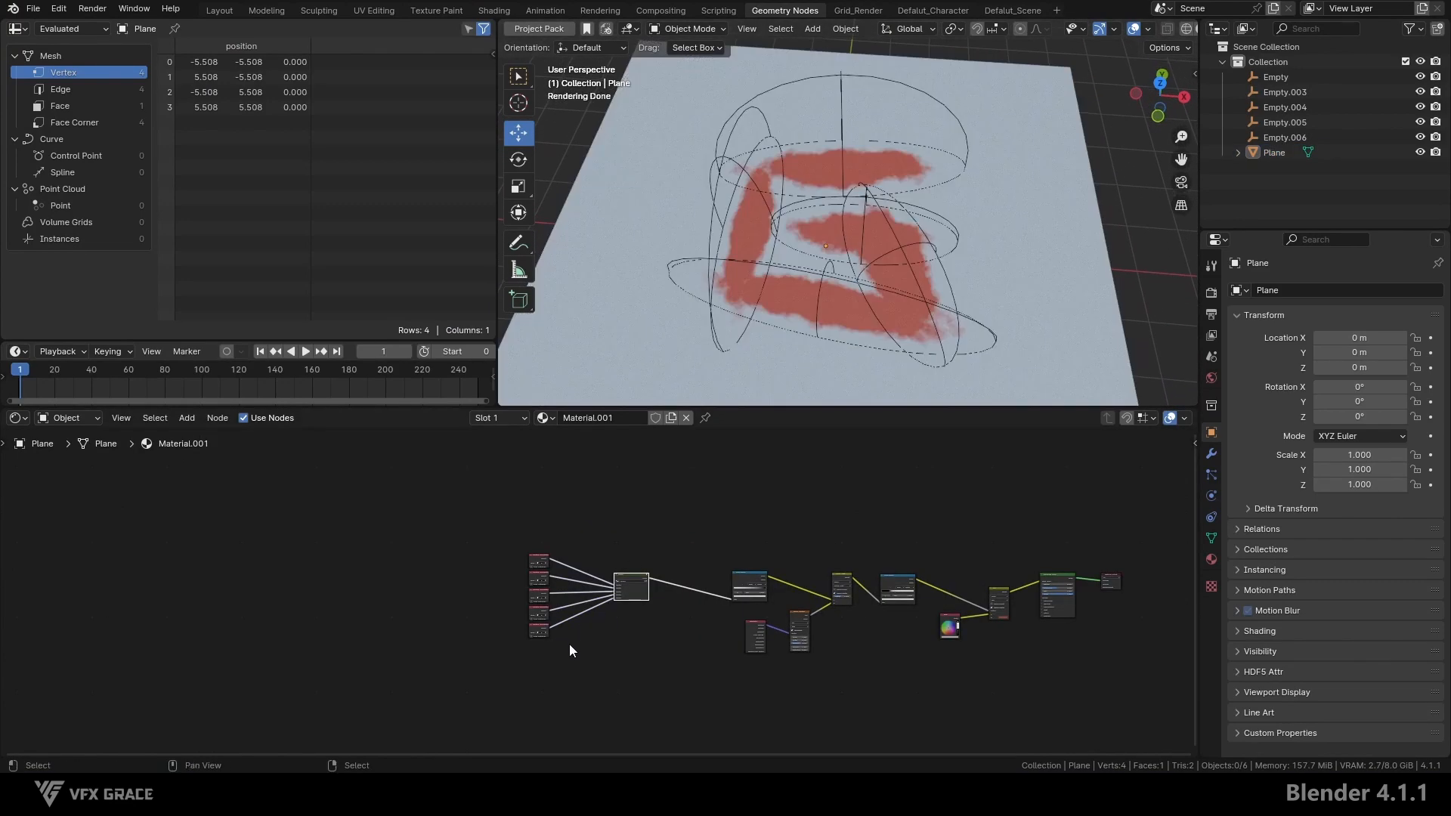
ctrl+middle_drag(569, 644, 680, 552)
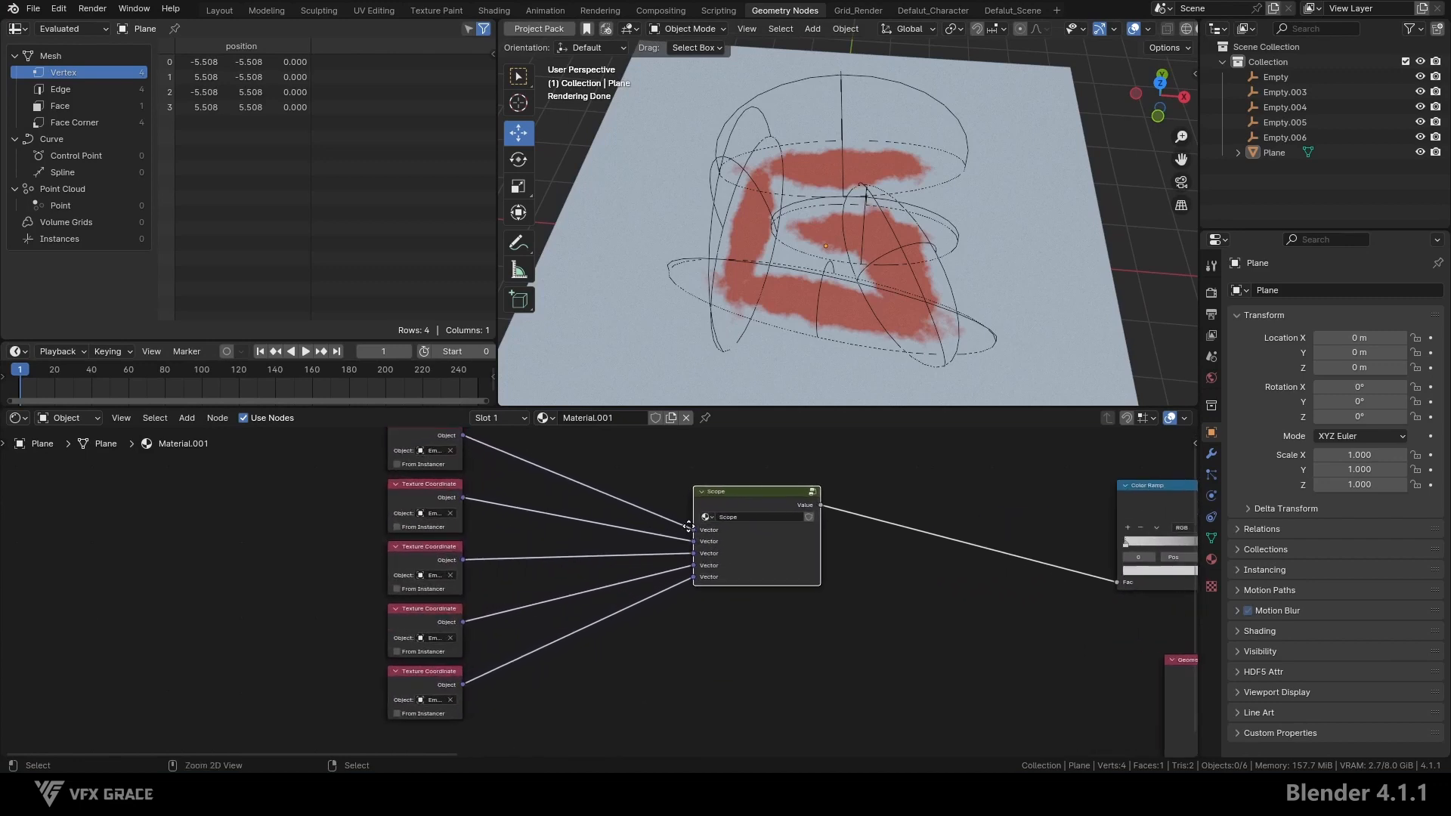
drag(760, 499, 760, 511)
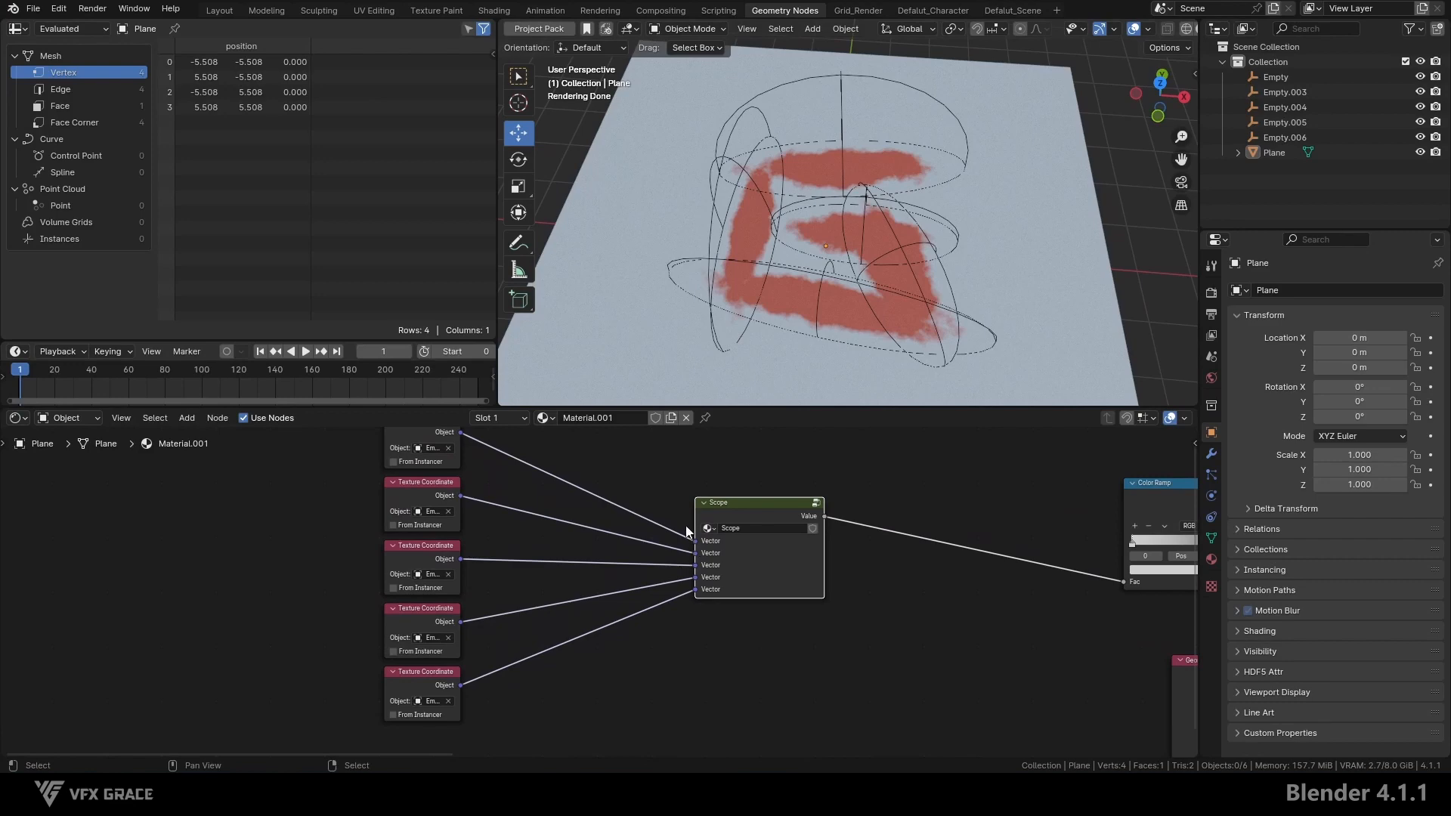
click(682, 654)
ctrl+right_drag(594, 621, 602, 629)
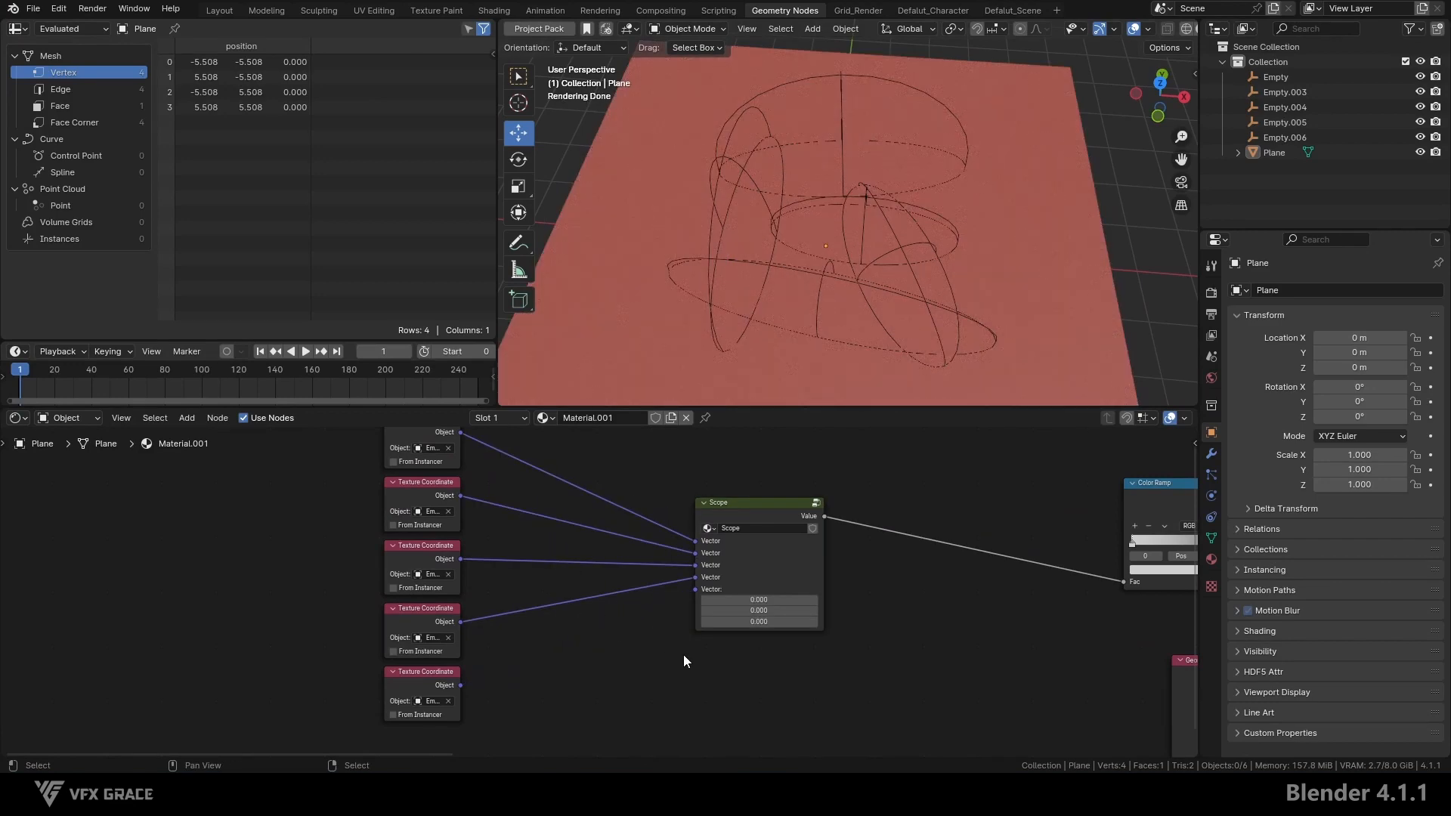
scroll(683, 651, down, 2)
scroll(842, 609, up, 2)
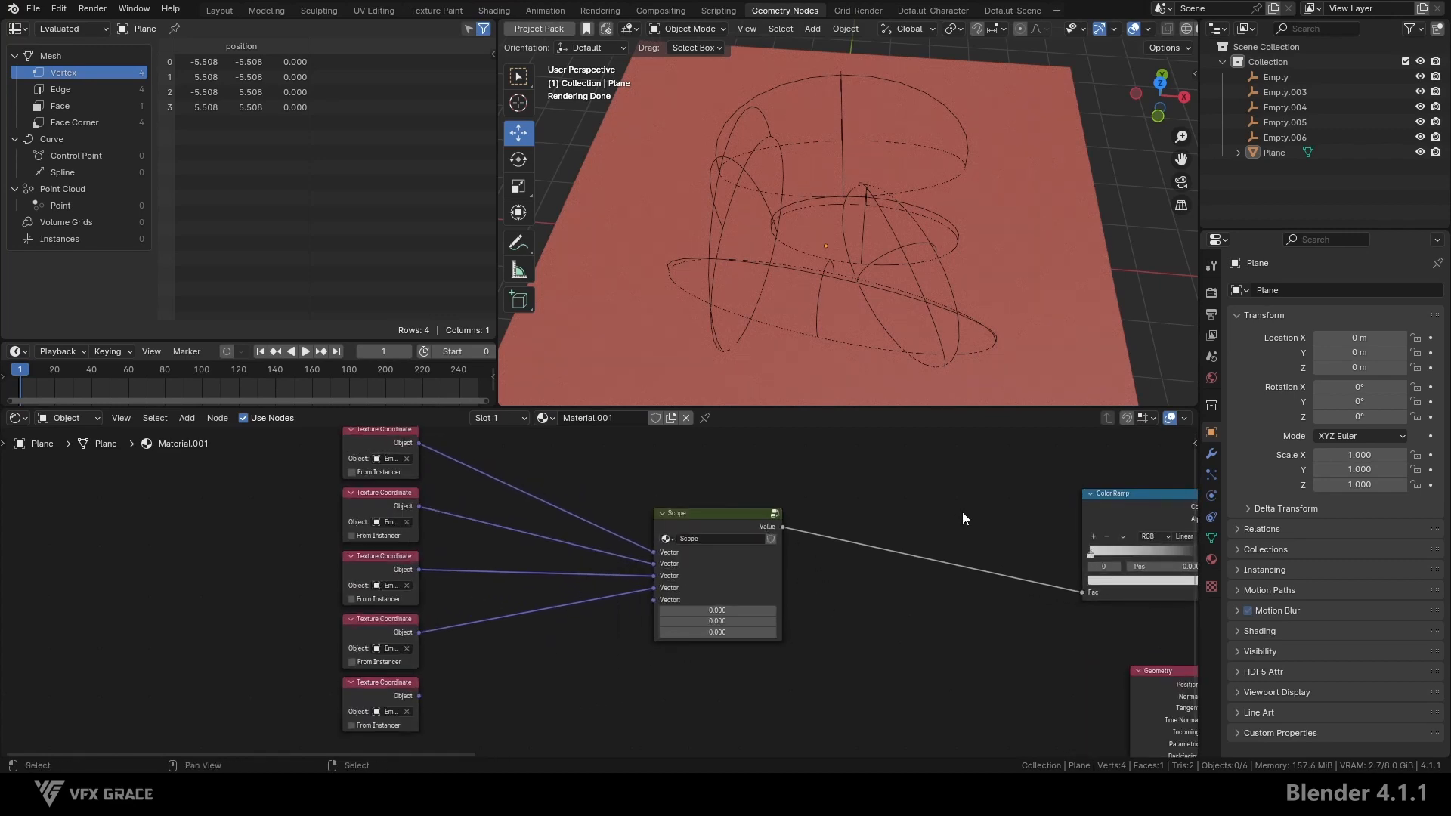
- Preview the Scope group's Value output on the plane and enter the group for editing
ctrl+shift+click(733, 515)
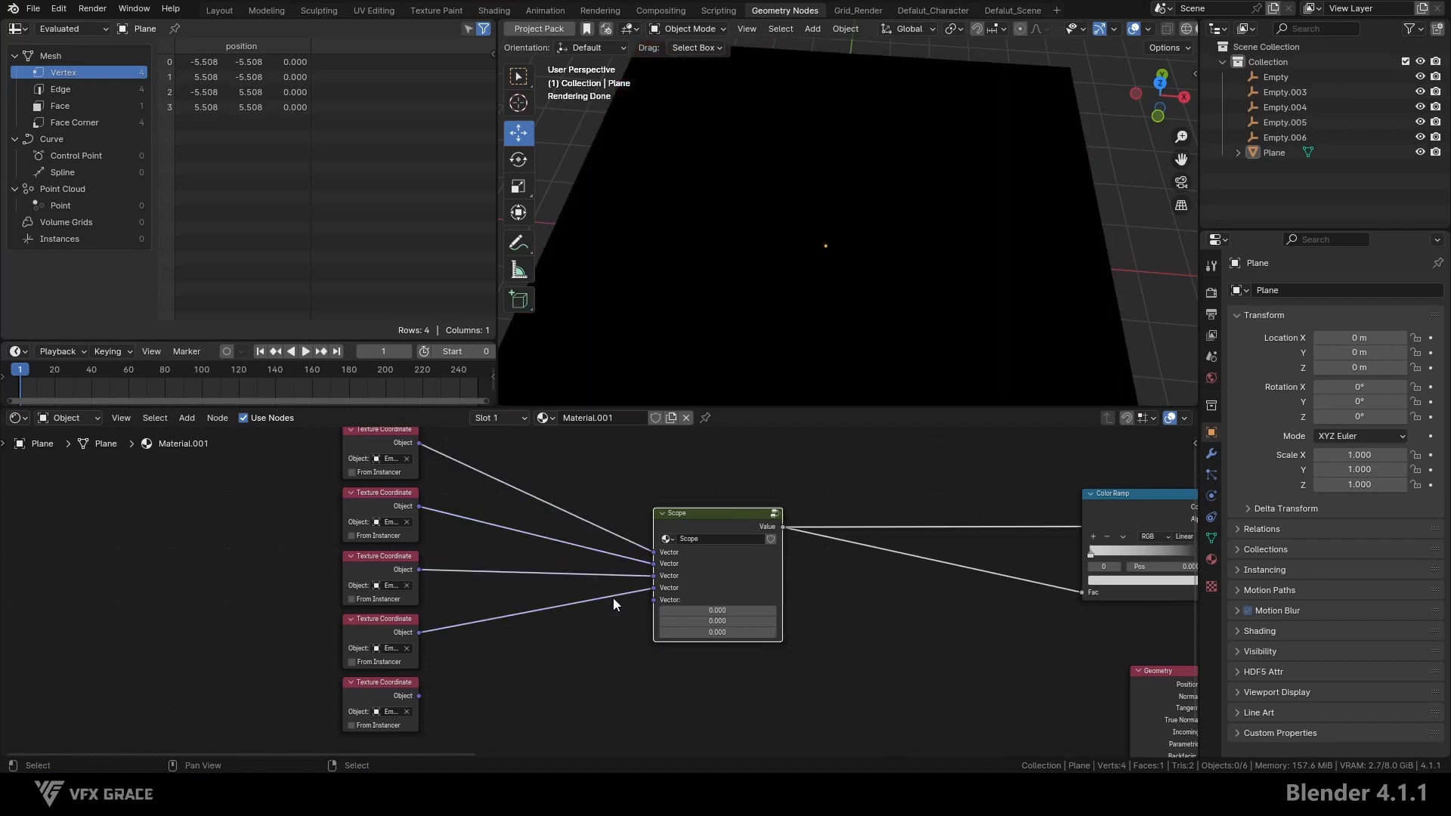
mouse_move(419, 695)
mouse_down()
mouse_move(507, 674)
mouse_move(660, 600)
mouse_up()
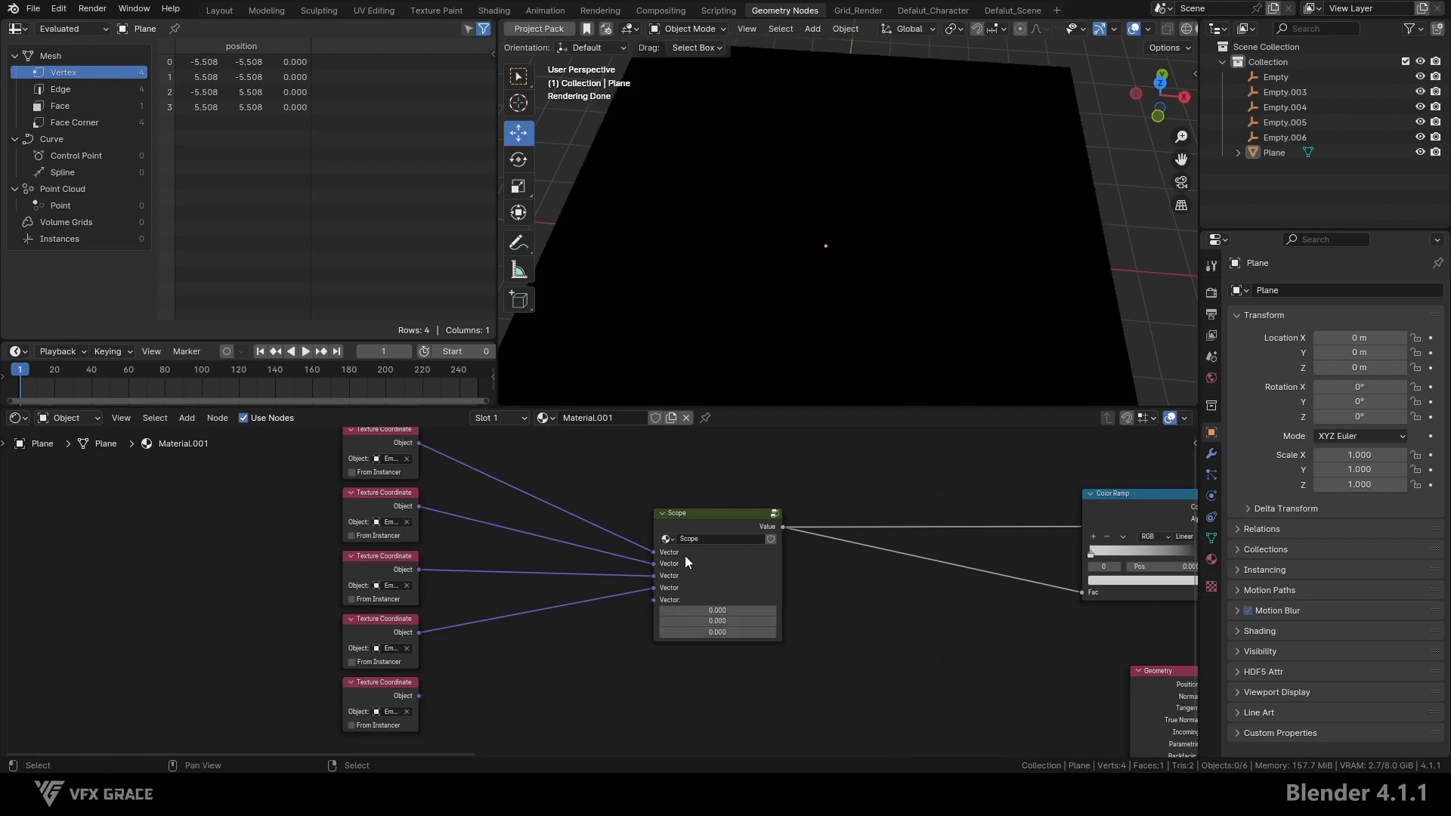
click(707, 525)
key(Tab)
- Preview each of the five Length nodes inside the Scope group in turn, from first to last
scroll(651, 591, down, 3)
middle_drag(646, 588, 537, 744)
scroll(585, 574, up, 4)
middle_drag(529, 569, 527, 522)
ctrl+shift+click(496, 499)
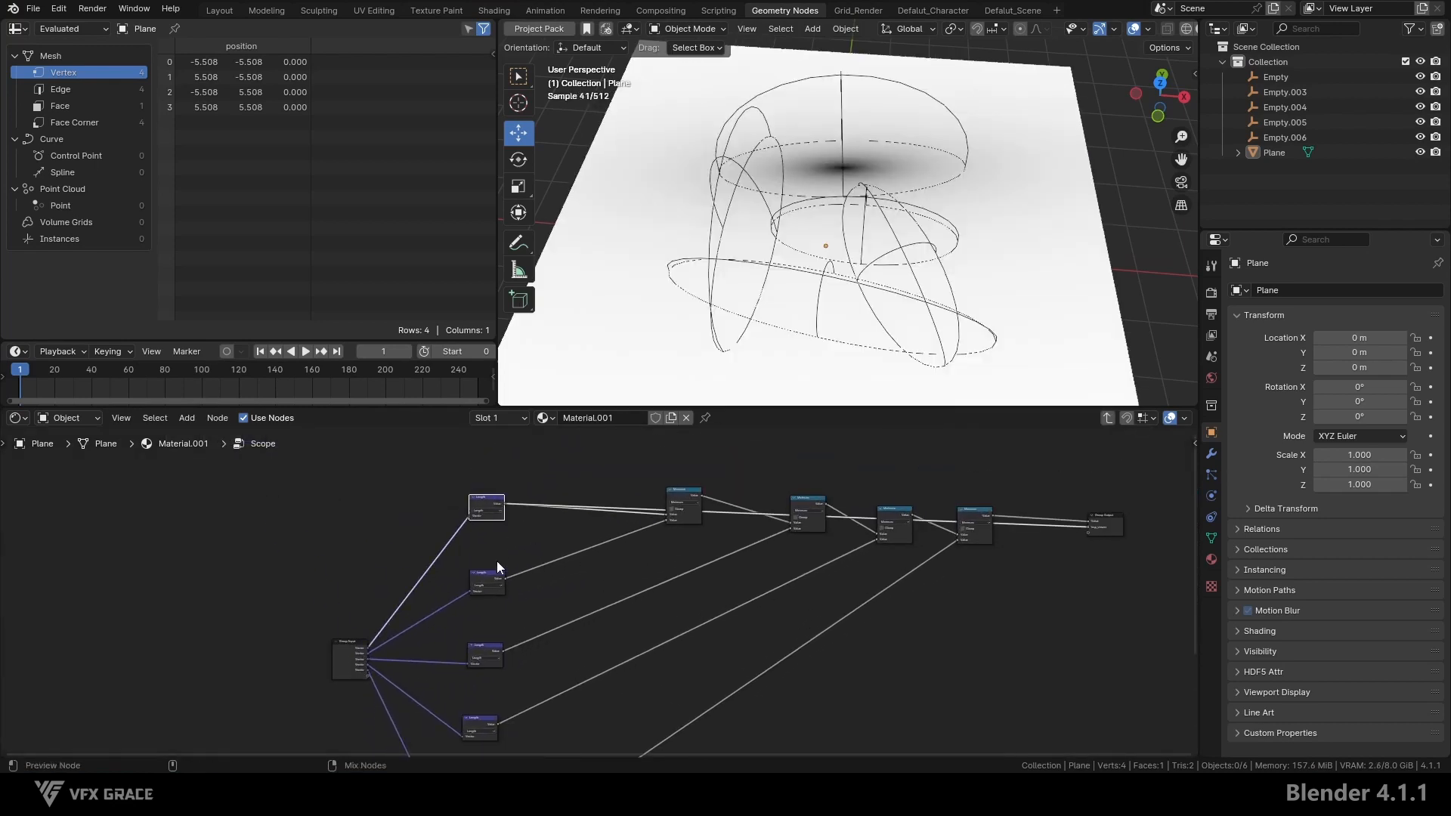
ctrl+shift+click(498, 583)
middle_drag(514, 634, 570, 541)
ctrl+shift+click(542, 558)
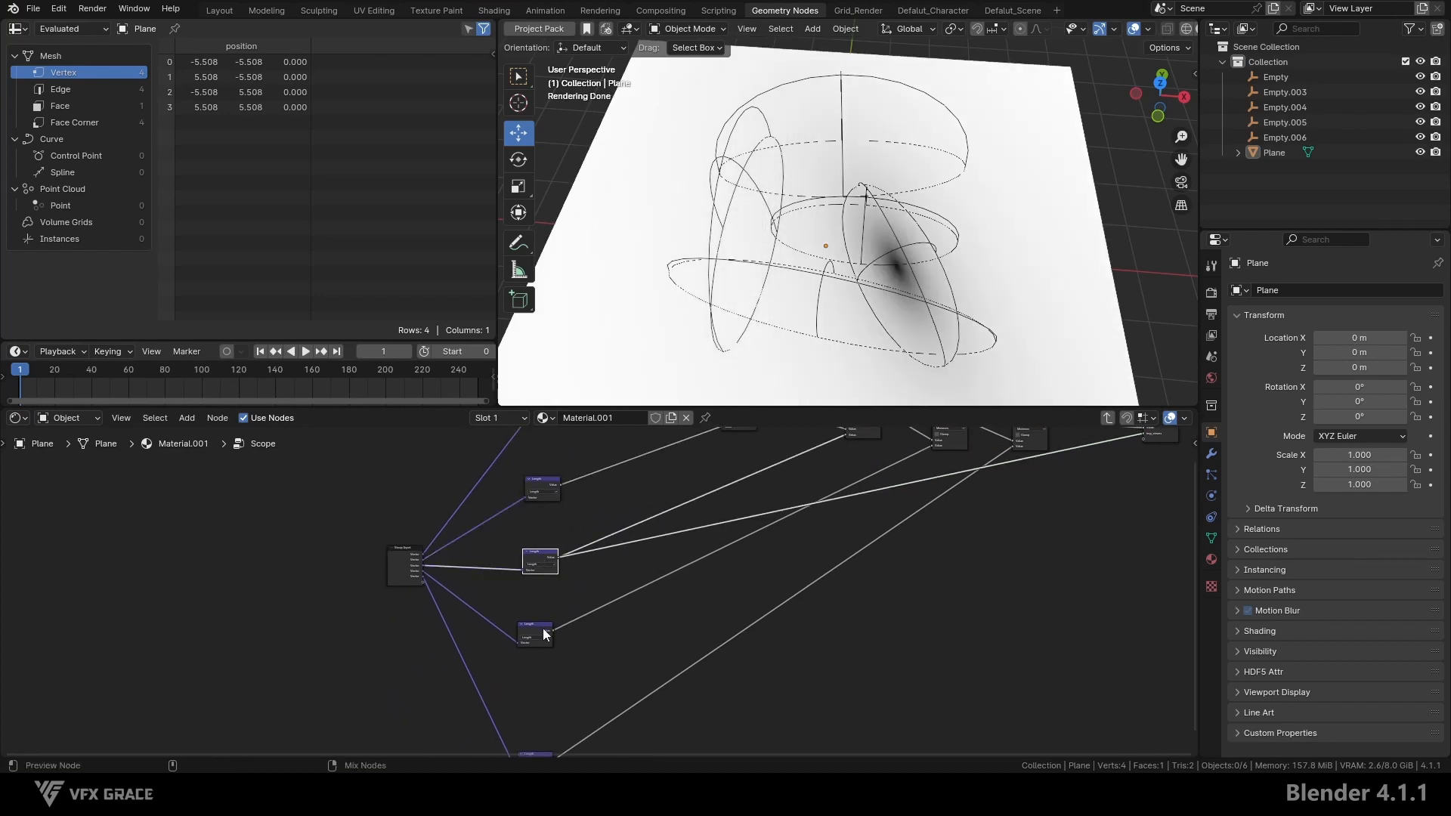
ctrl+shift+click(543, 630)
middle_drag(553, 665, 594, 538)
scroll(602, 592, up, 1)
ctrl+shift+click(573, 650)
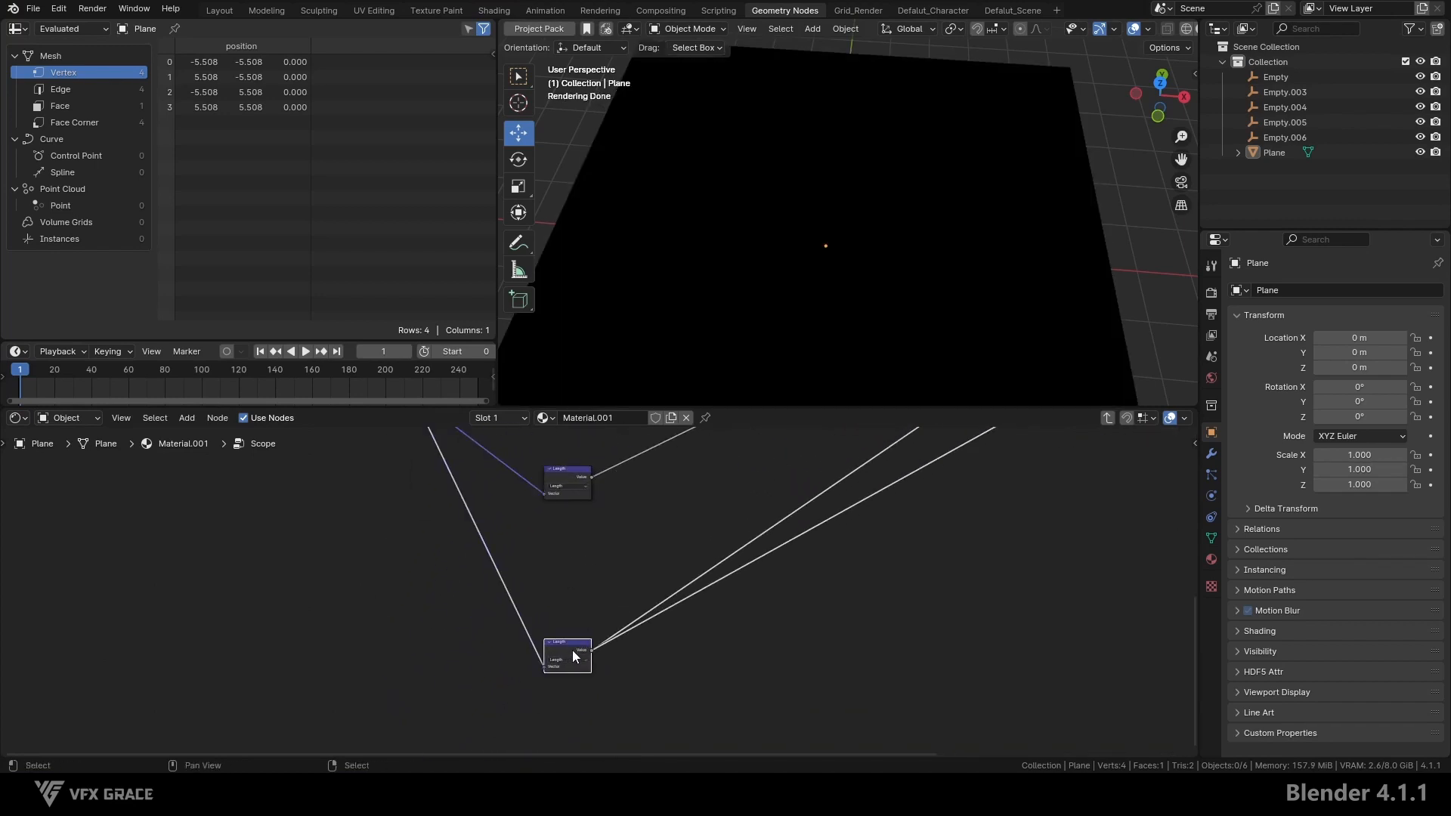
mouse_move(573, 649)
mouse_down()
mouse_move(576, 565)
mouse_move(576, 623)
mouse_up()
- Preview each of the four Minimum nodes inside the Scope group in turn along the chain
scroll(609, 533, down, 4)
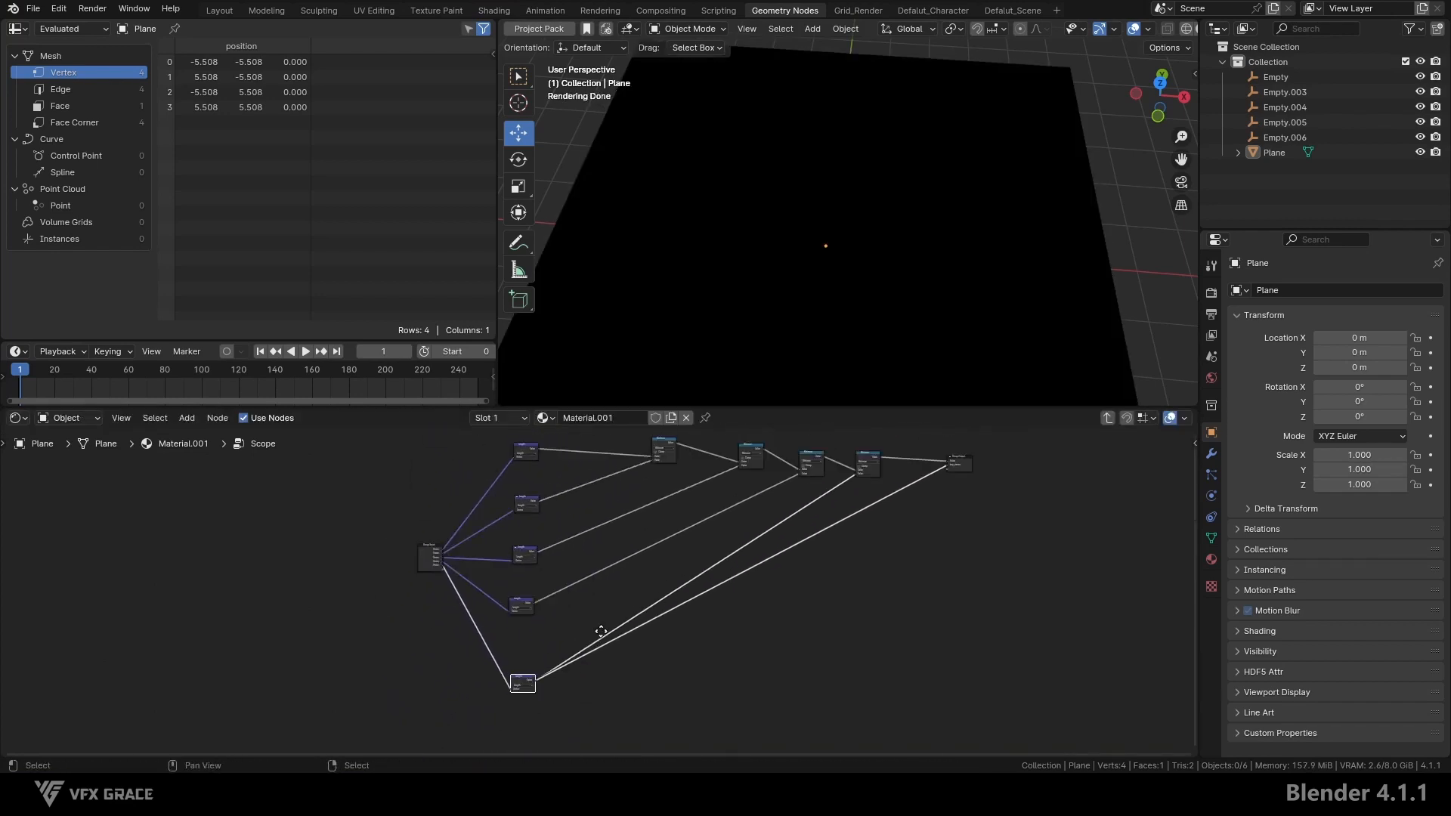
scroll(592, 511, up, 4)
scroll(632, 470, up, 3)
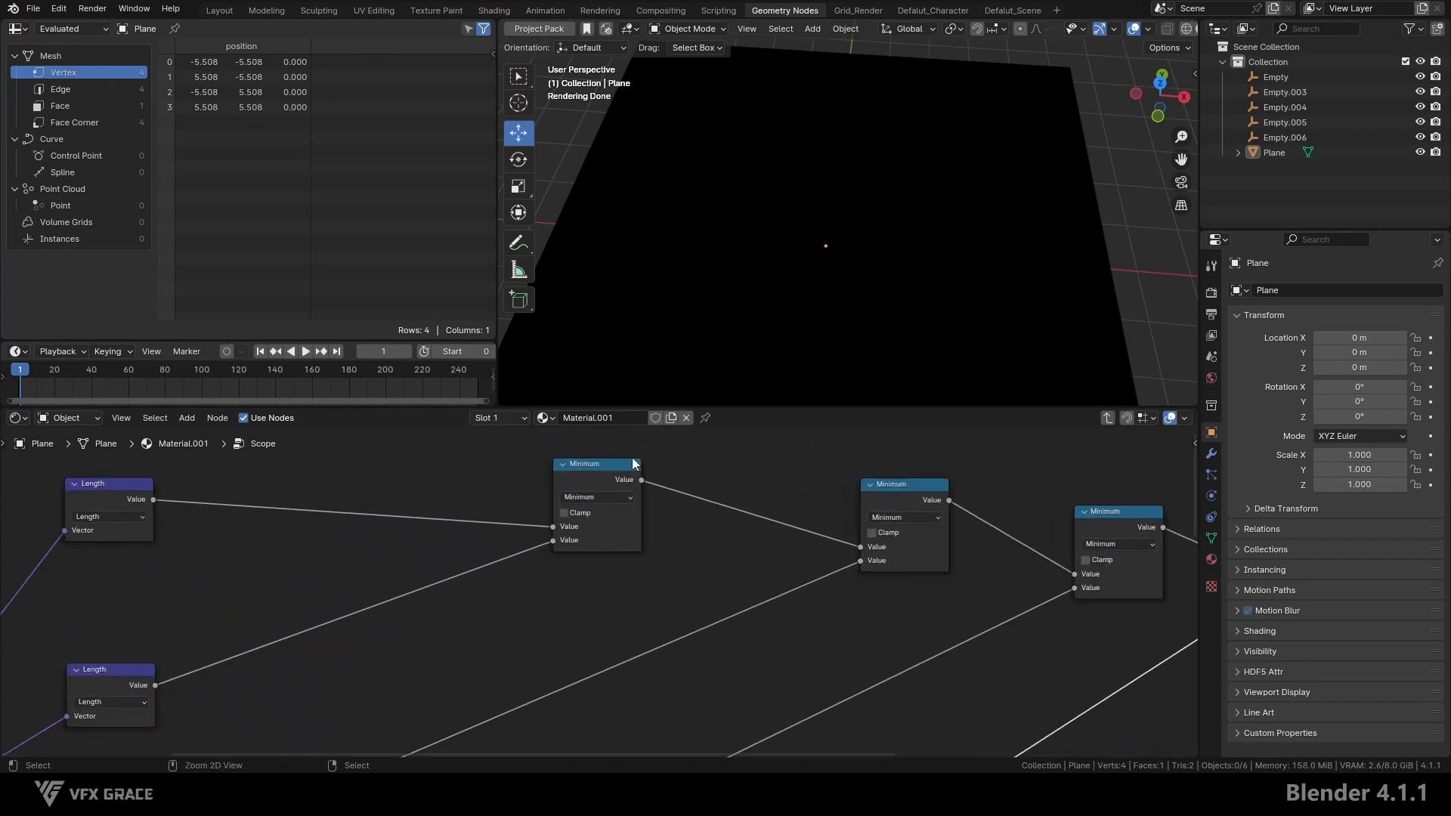
click(631, 475)
ctrl+shift+click(626, 482)
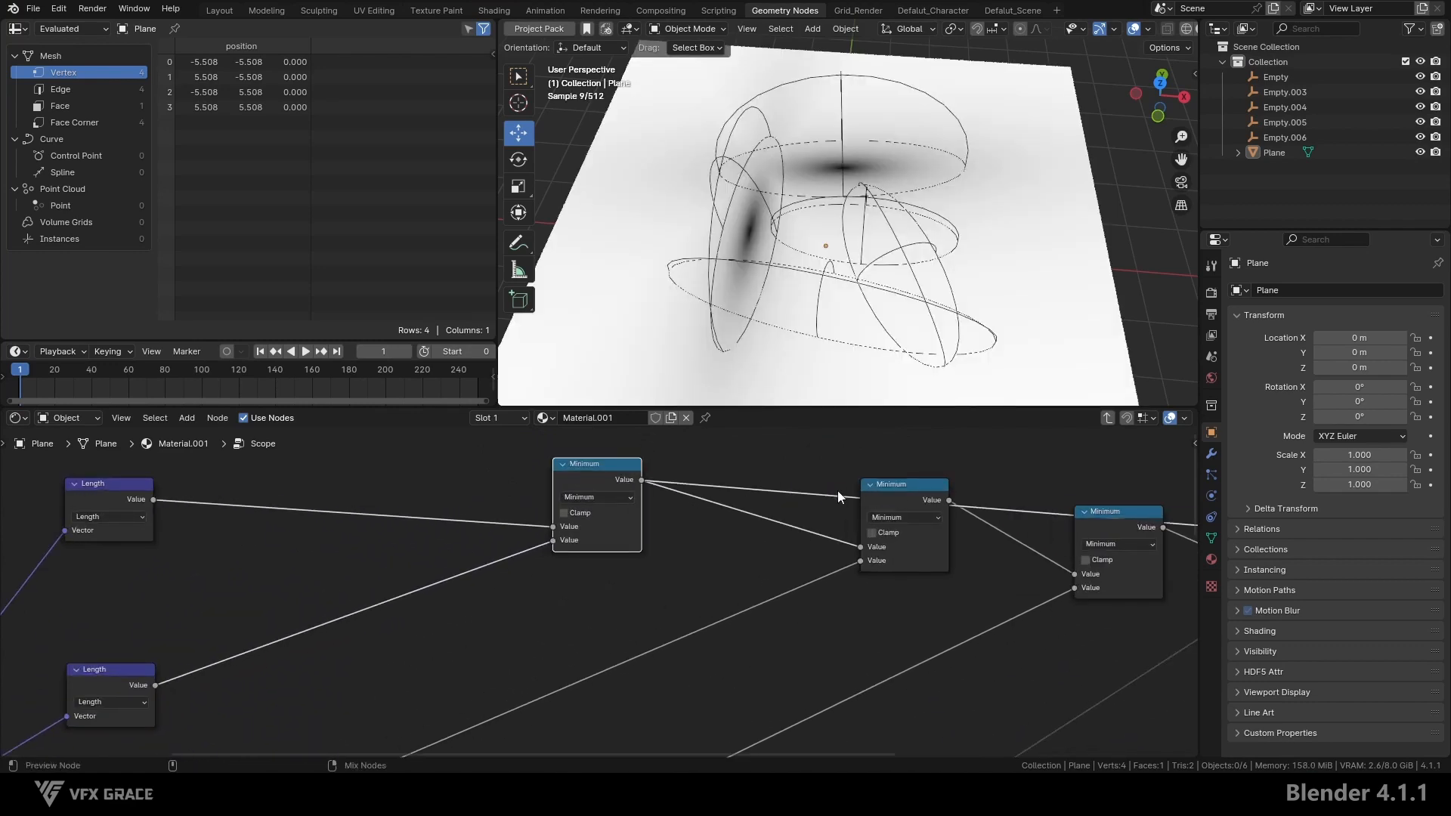
ctrl+shift+click(910, 498)
middle_drag(999, 515, 673, 520)
ctrl+shift+click(795, 529)
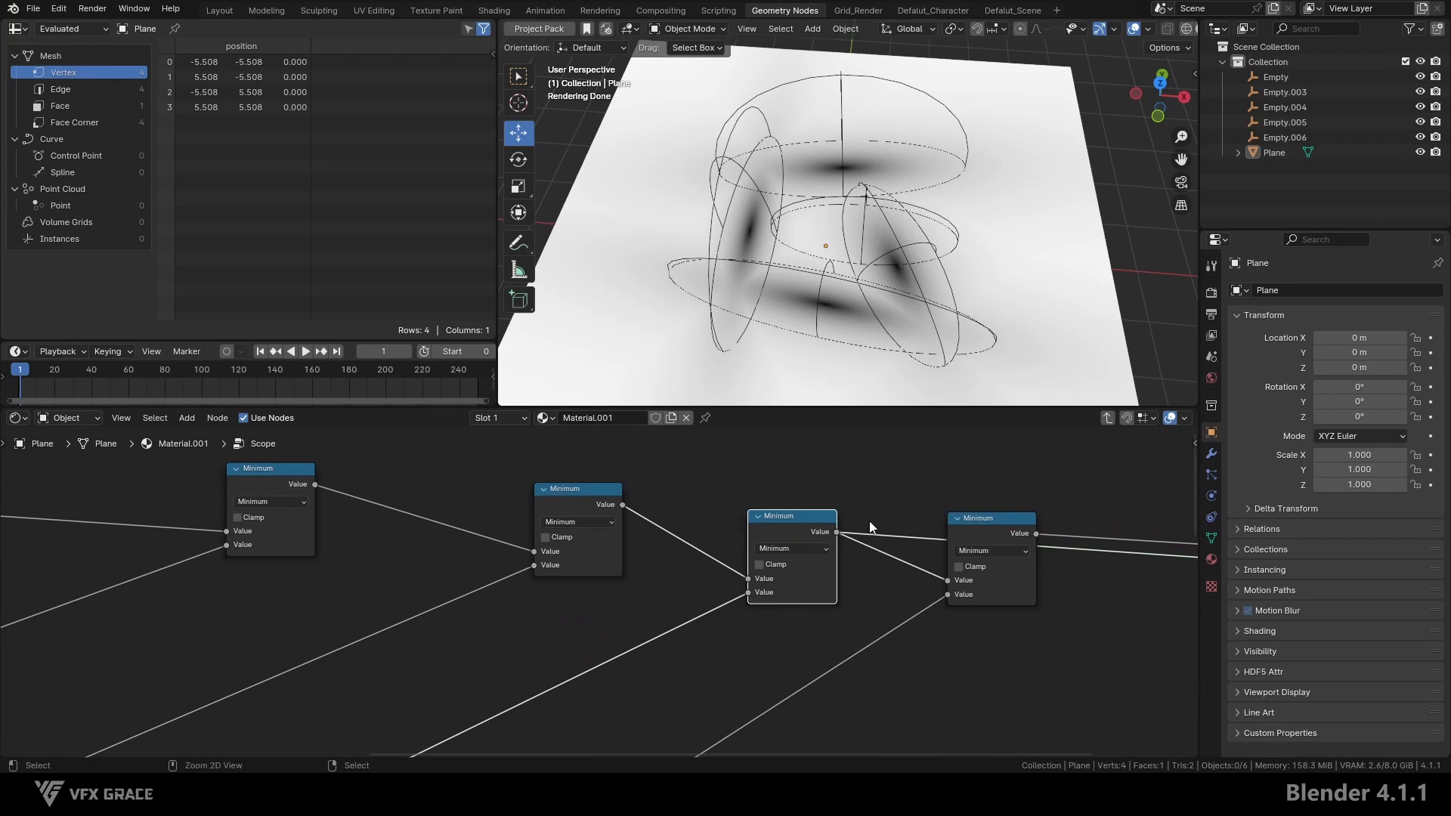
scroll(869, 520, down, 1)
middle_drag(970, 521, 792, 525)
ctrl+shift+click(803, 524)
- Move the last Length node closer to the other Length nodes
scroll(804, 524, down, 4)
middle_drag(731, 662, 839, 563)
scroll(496, 708, up, 3)
drag(486, 682, 486, 649)
scroll(567, 648, down, 4)
- Add a Value node set to 1 and link it to the last Minimum node's second Value input
middle_drag(899, 442, 790, 551)
scroll(791, 551, up, 5)
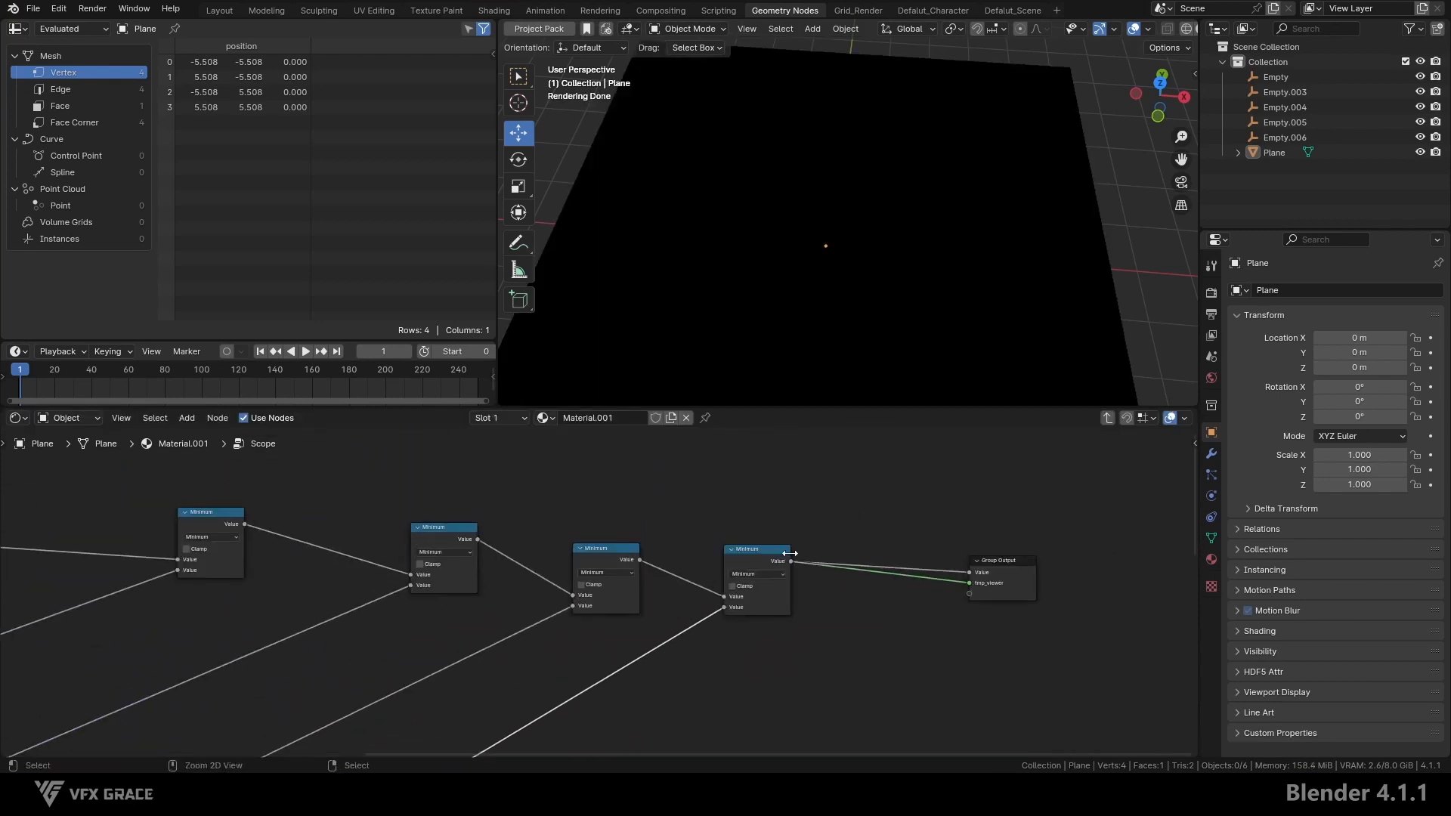
middle_drag(666, 671, 751, 582)
key(shift+a)
mouse_move(753, 534)
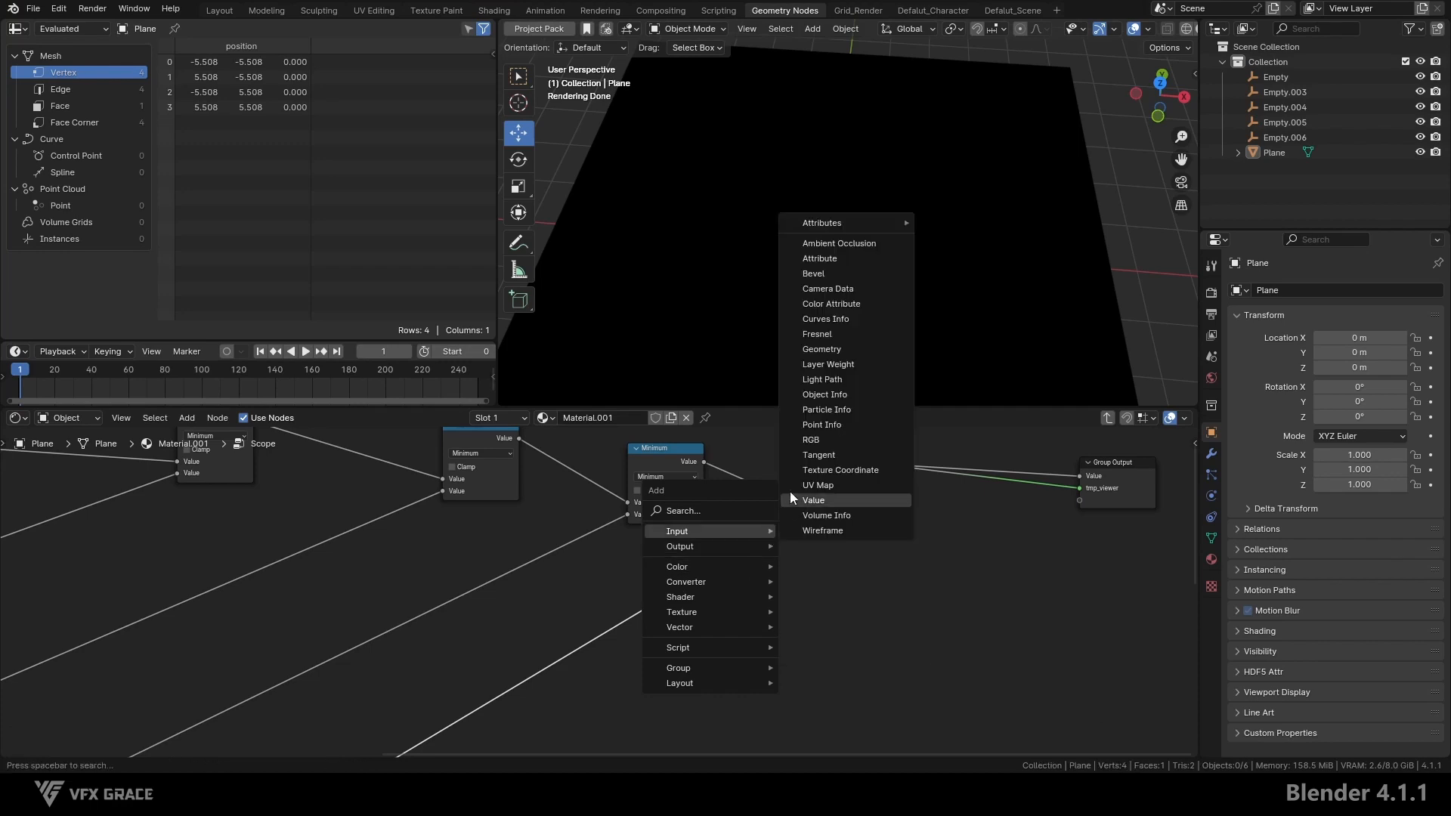
click(831, 499)
click(679, 605)
scroll(716, 630, up, 3)
click(718, 628)
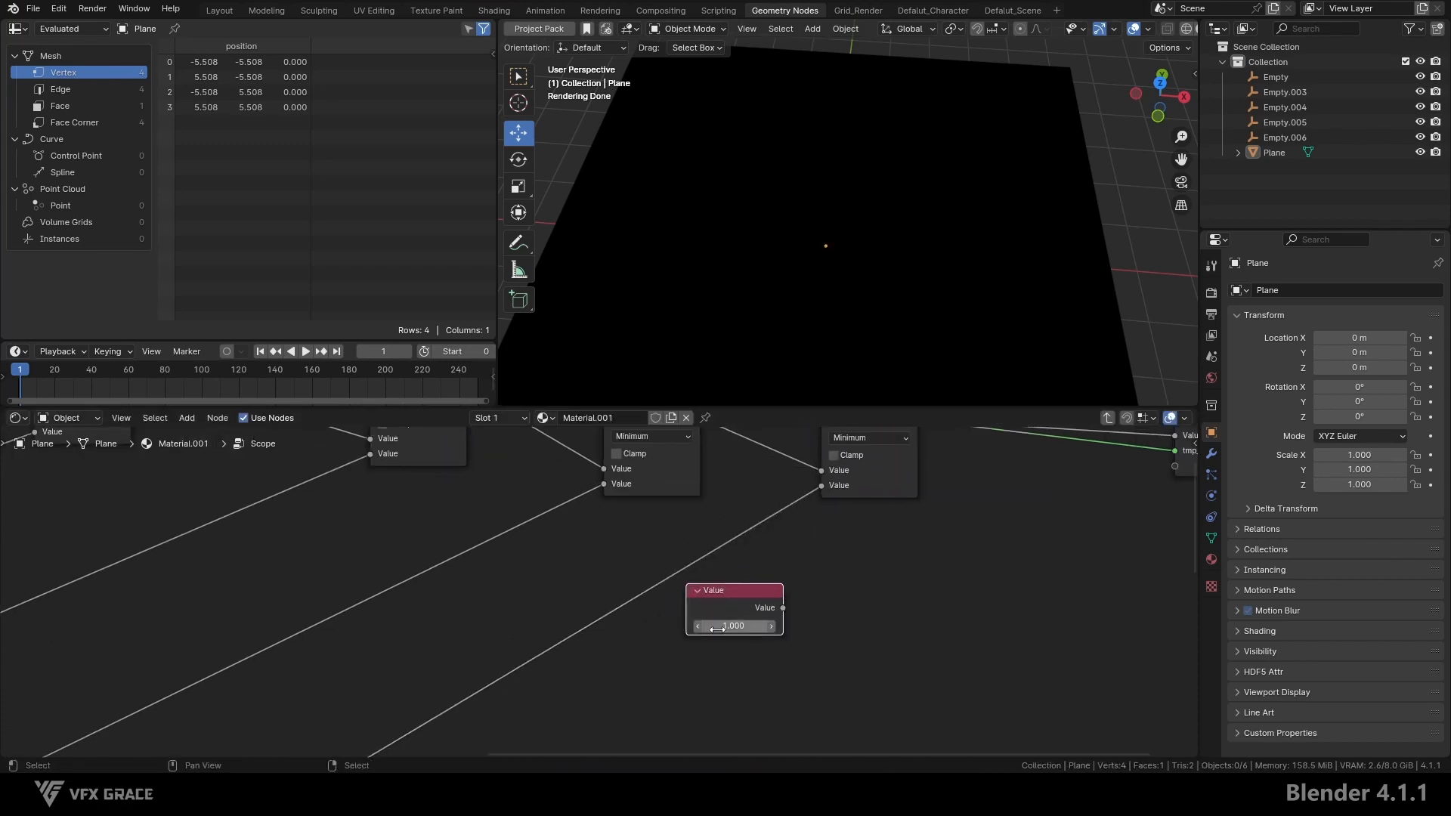
drag(813, 495, 821, 485)
scroll(859, 538, down, 1)
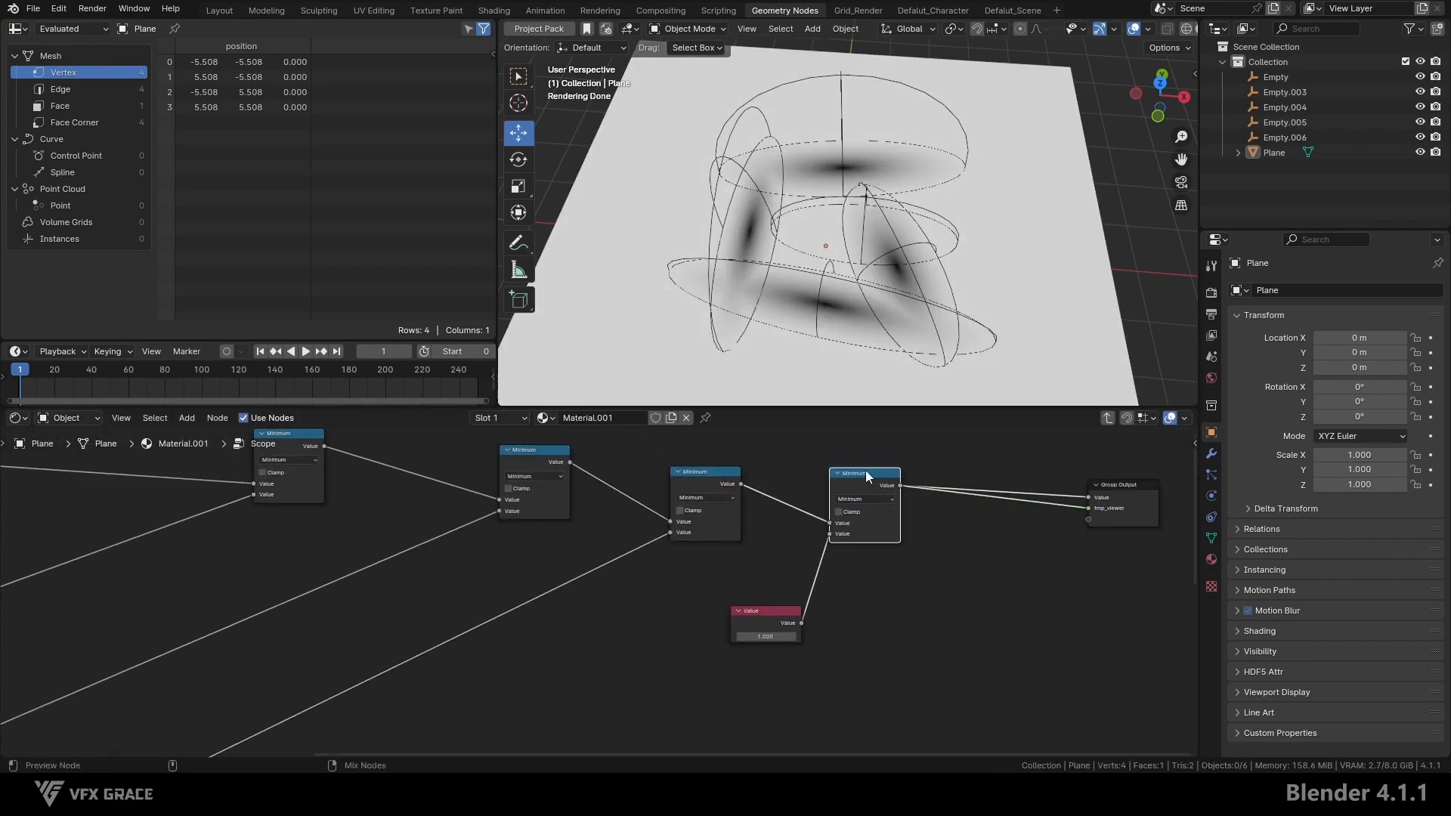
- Delete the Value node feeding the last Minimum node
scroll(873, 522, down, 3)
ctrl+middle_drag(810, 616, 798, 619)
middle_drag(798, 619, 845, 539)
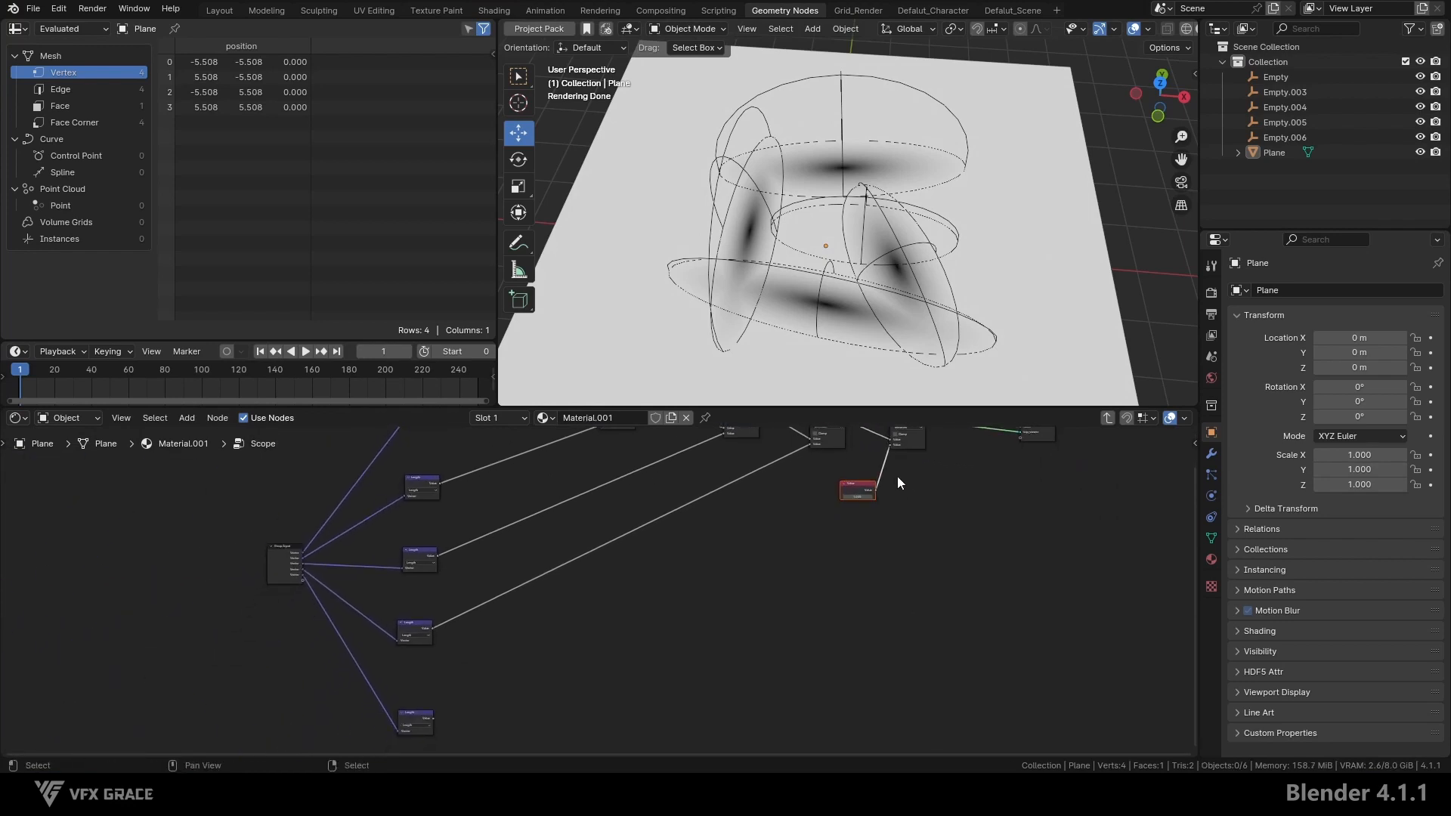
key(x)
- Preview the unconnected fifth input's Length node and move it closer to the Length node above it
middle_drag(526, 624, 721, 499)
scroll(724, 505, up, 5)
ctrl+shift+click(626, 582)
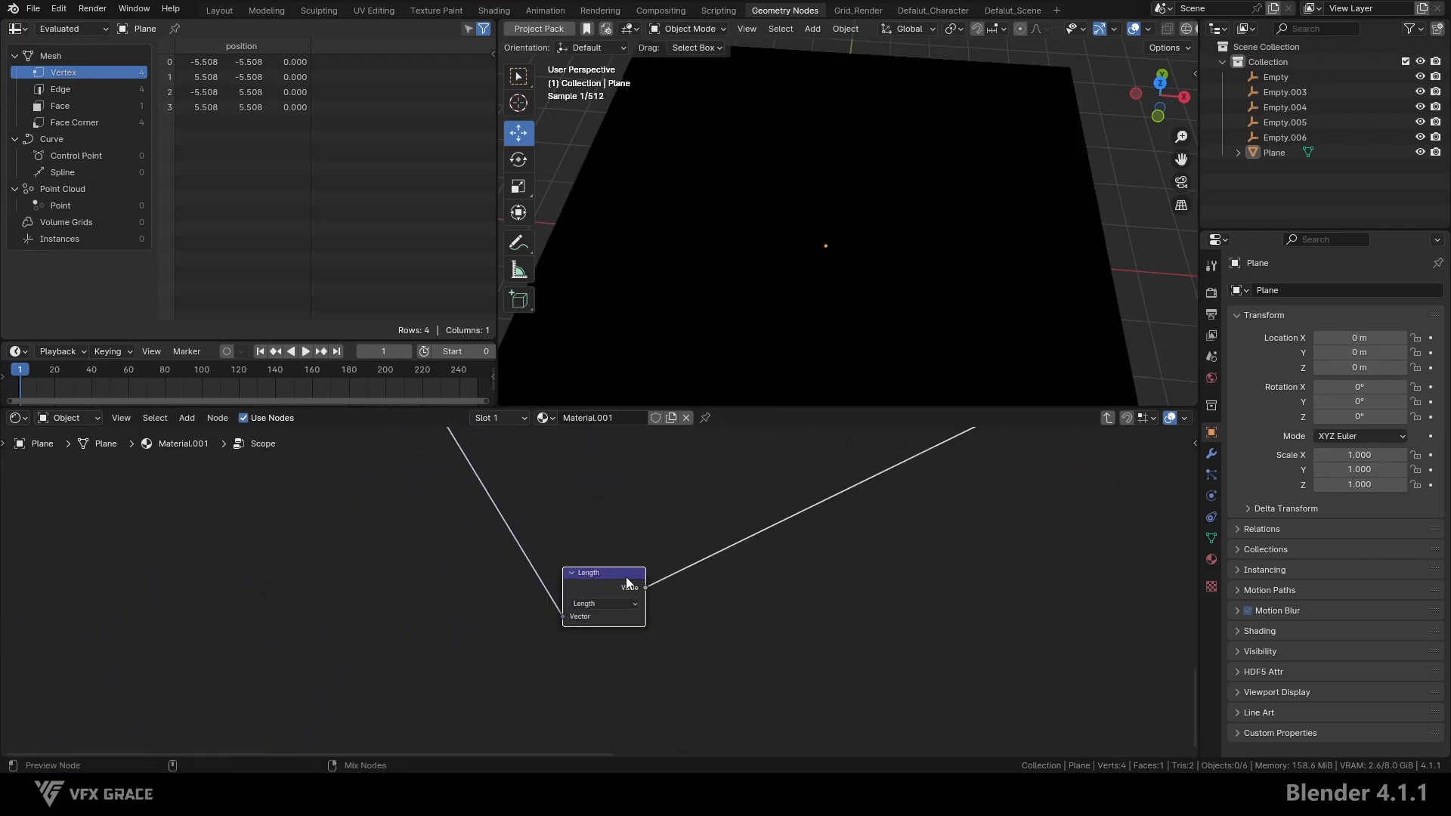
middle_drag(665, 543, 585, 628)
scroll(584, 629, down, 2)
drag(545, 665, 551, 609)
- Insert a Math node on the link leaving the fifth Length node
middle_drag(791, 255, 787, 230)
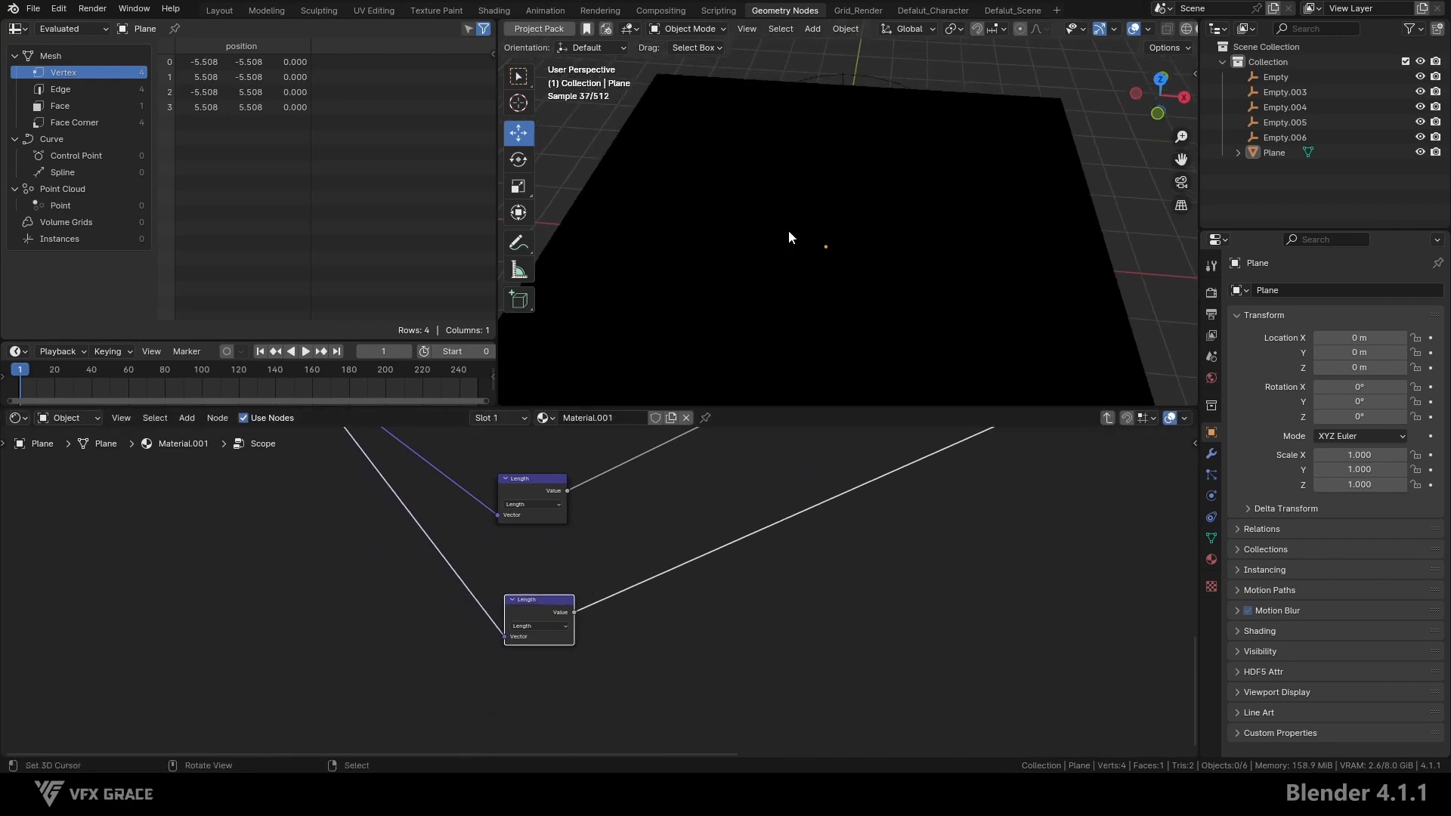
middle_drag(635, 580, 591, 638)
scroll(642, 566, up, 1)
key(shift+a)
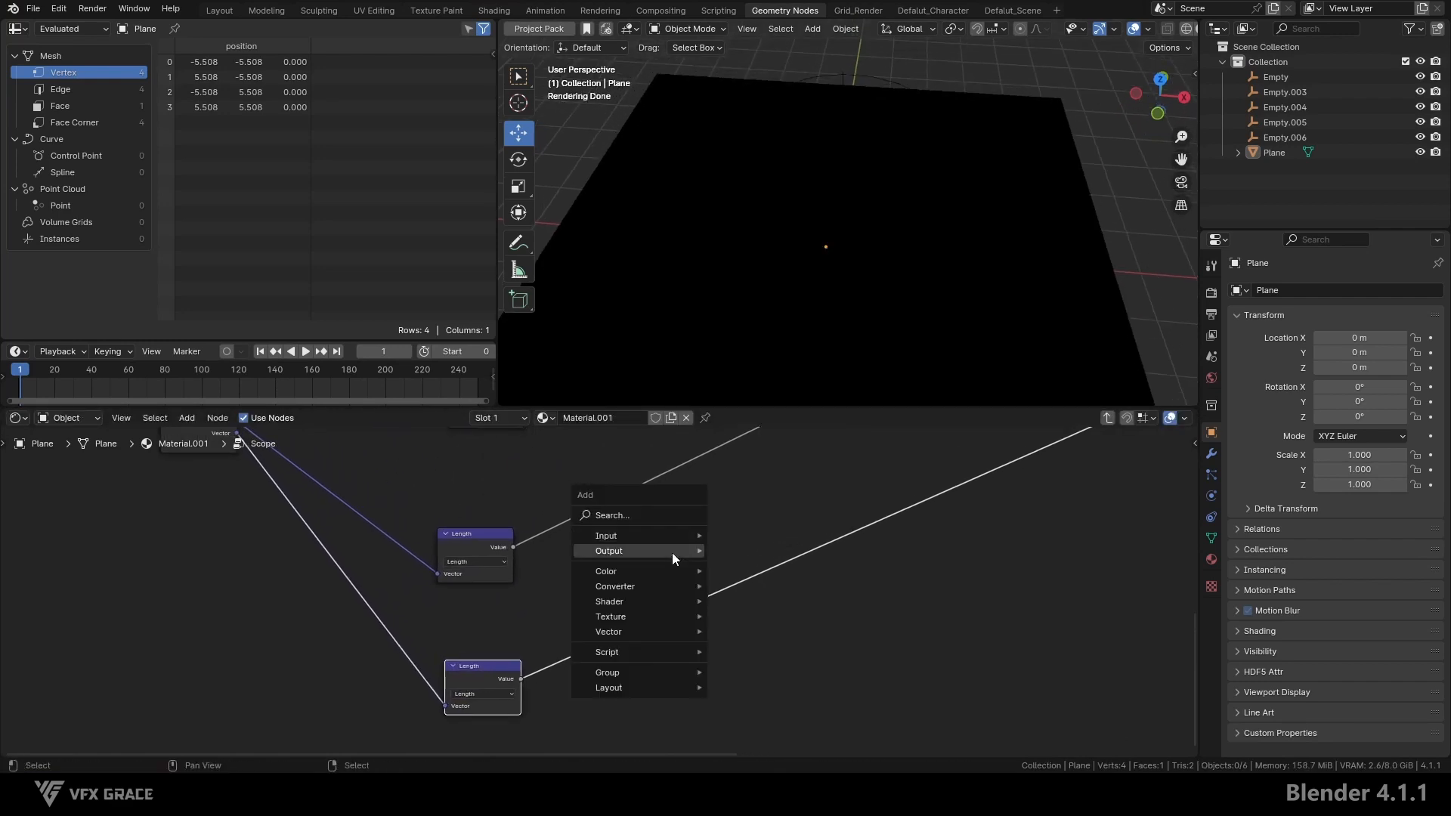
mouse_move(666, 588)
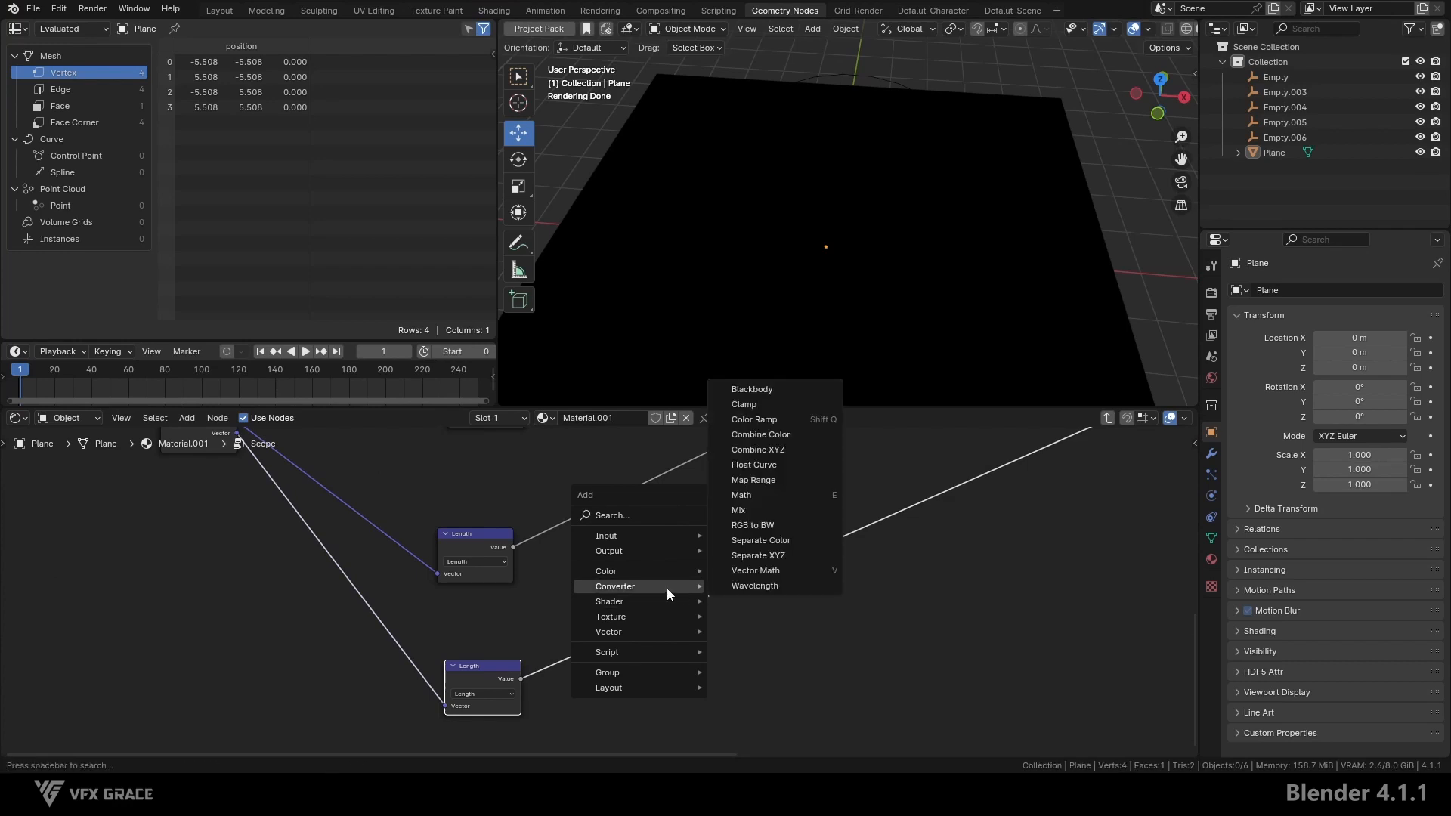
click(764, 500)
click(631, 576)
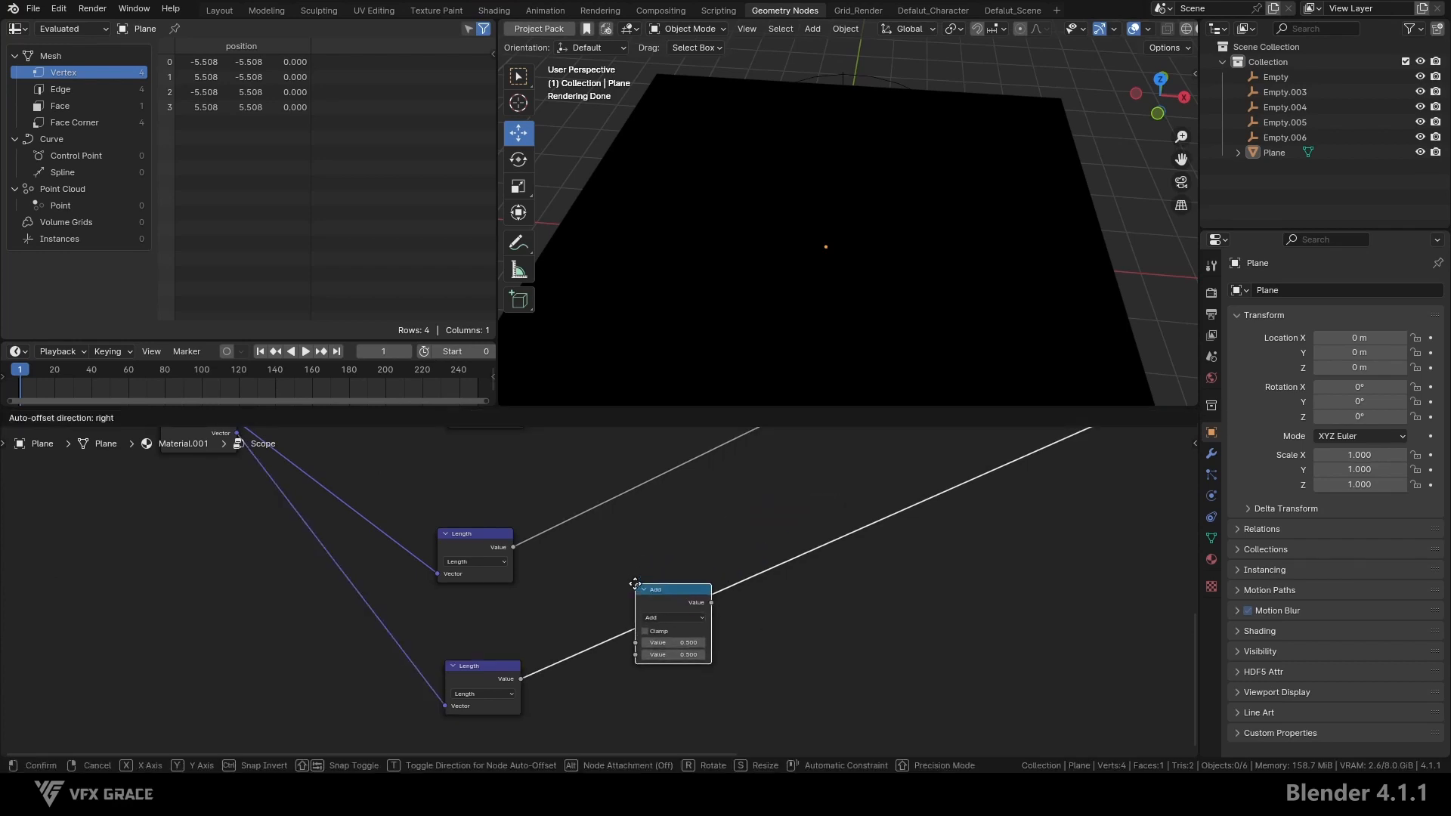
- Set the new Math node's operation to Compare and place it beside the fifth Length node
scroll(688, 661, up, 2)
click(688, 612)
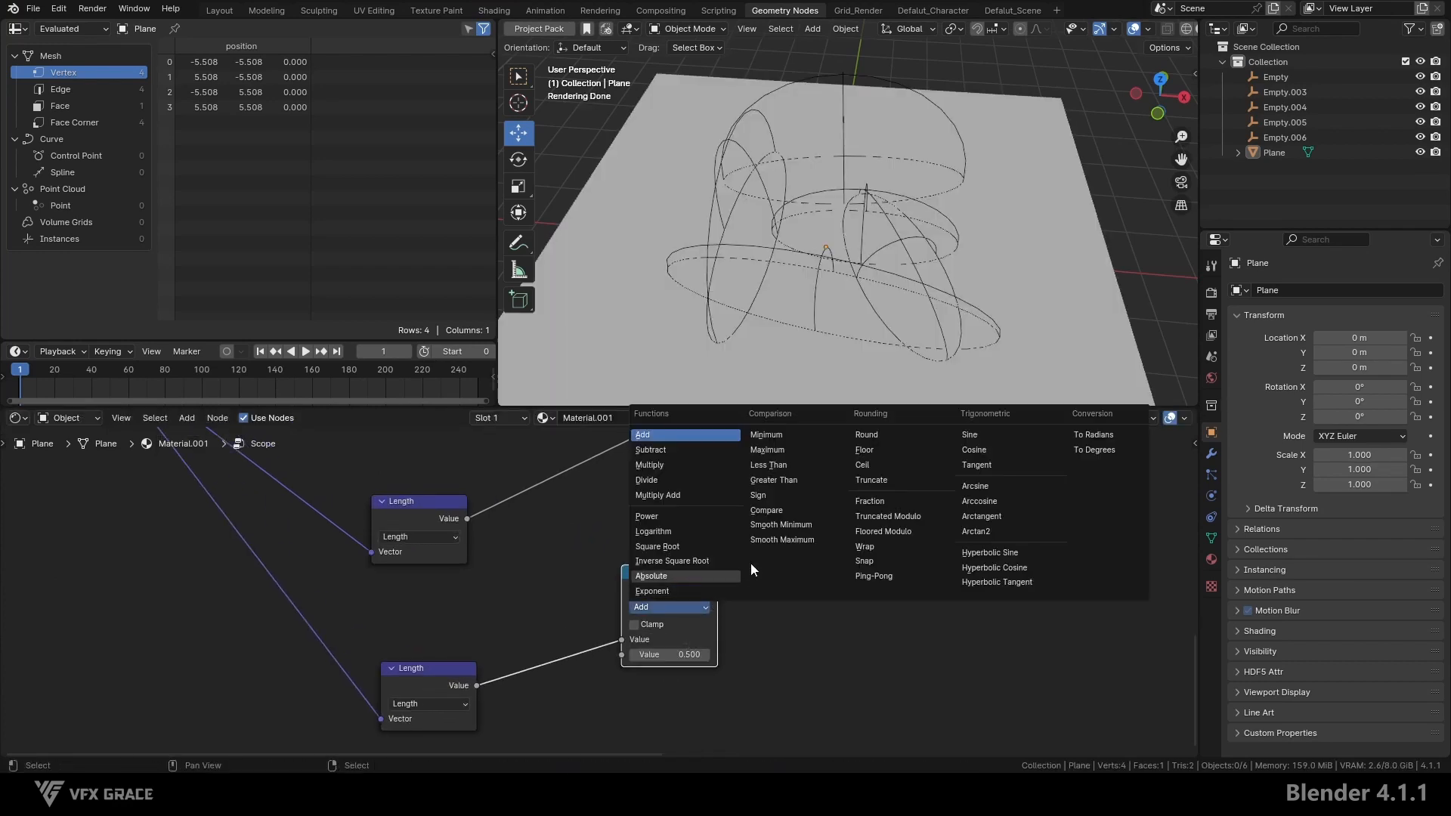
click(778, 510)
middle_drag(742, 634, 752, 598)
scroll(725, 604, up, 1)
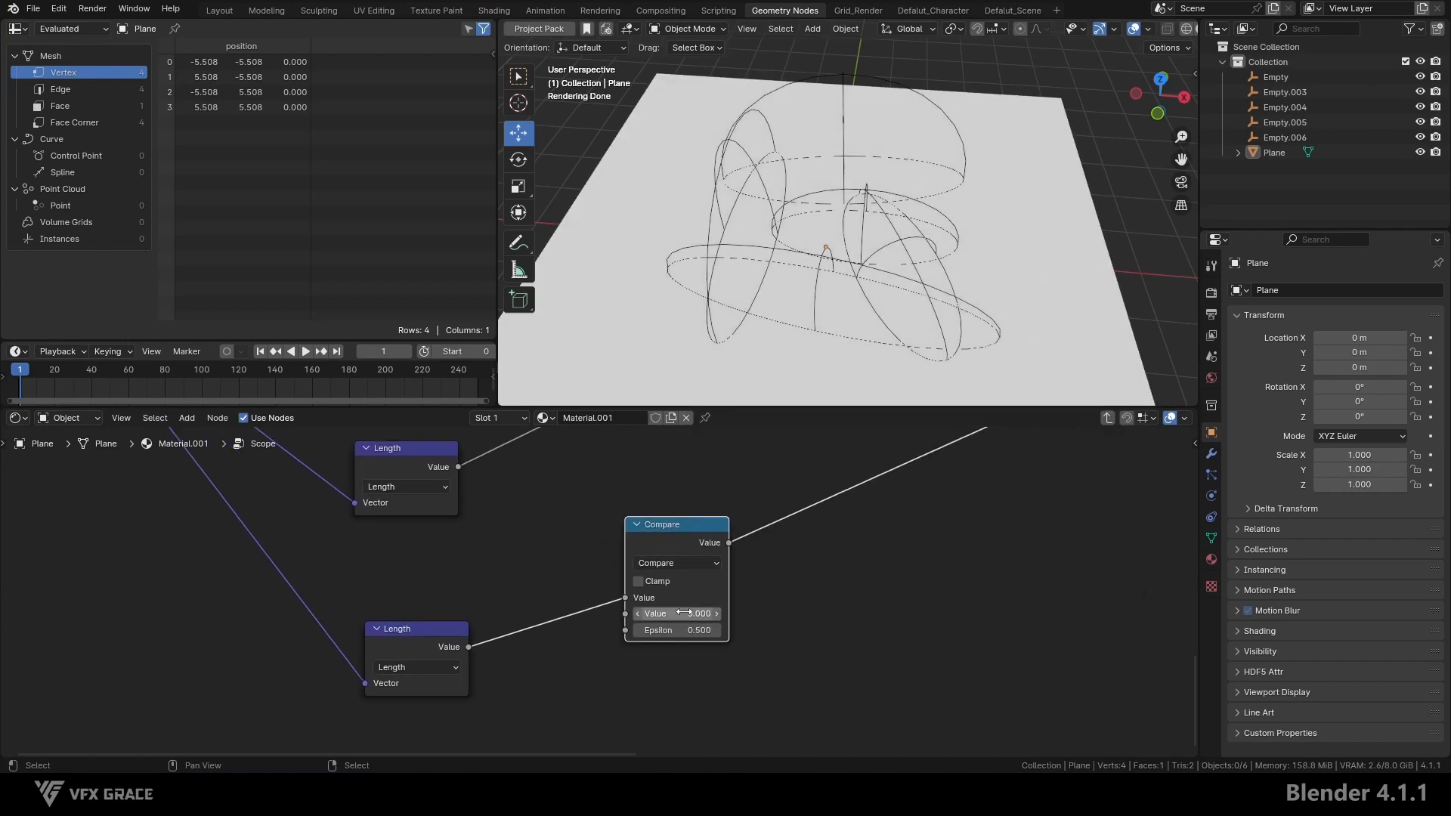
scroll(637, 645, down, 4)
scroll(663, 556, up, 2)
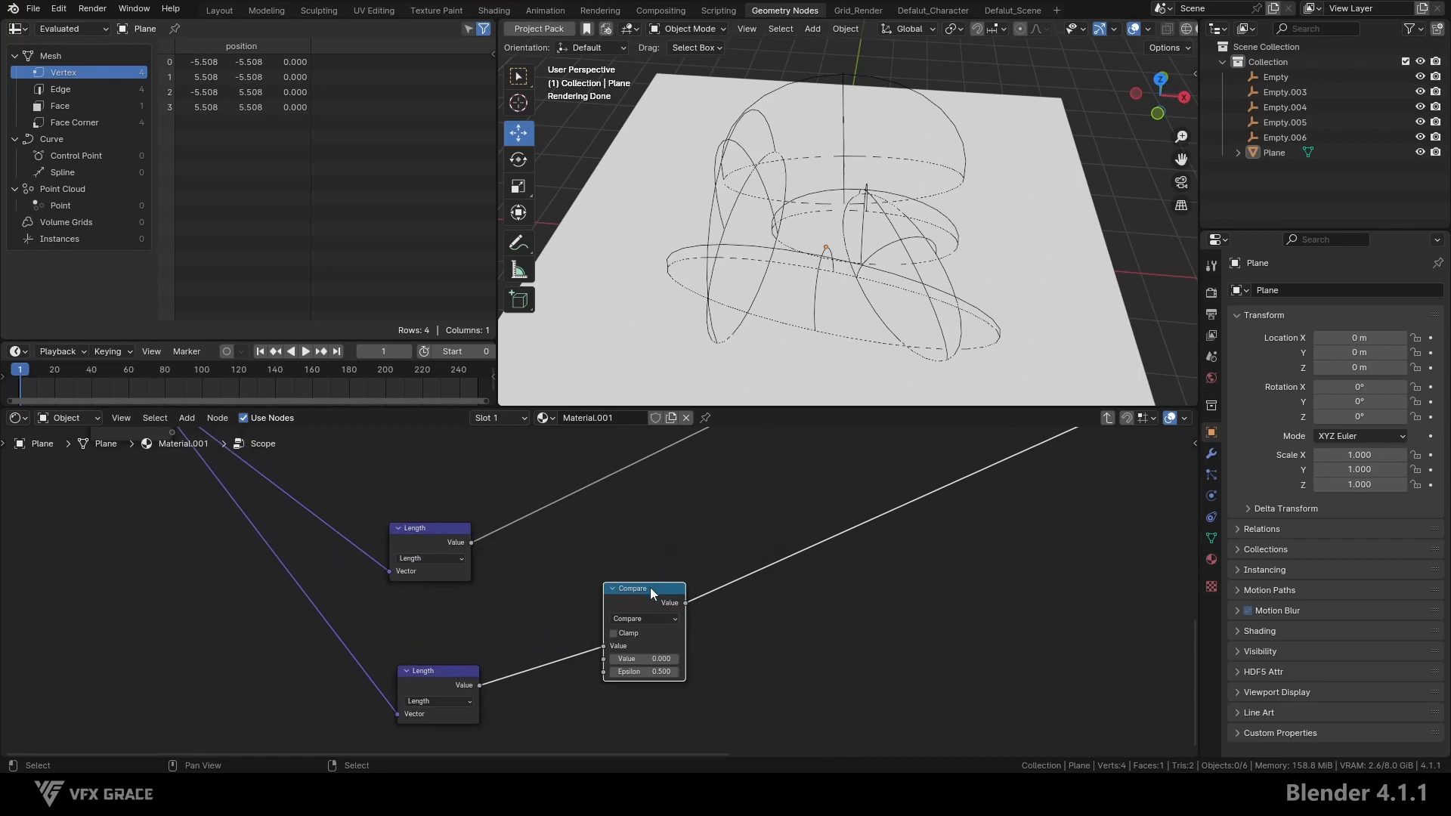
drag(649, 587, 665, 646)
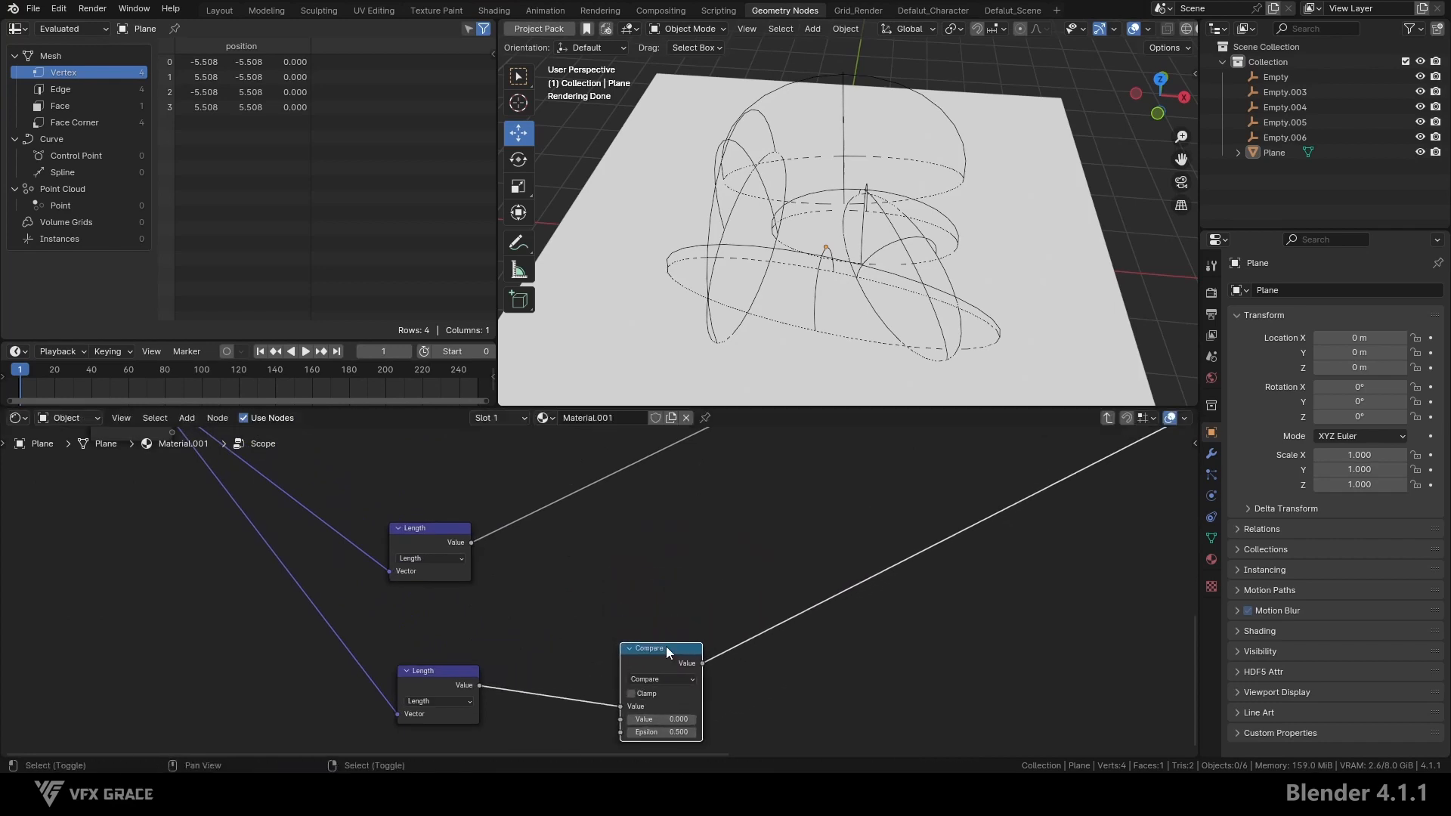
- Duplicate the Compare node onto the fourth Length node's output and set the duplicate's Epsilon to 0
key(shift+d)
click(636, 469)
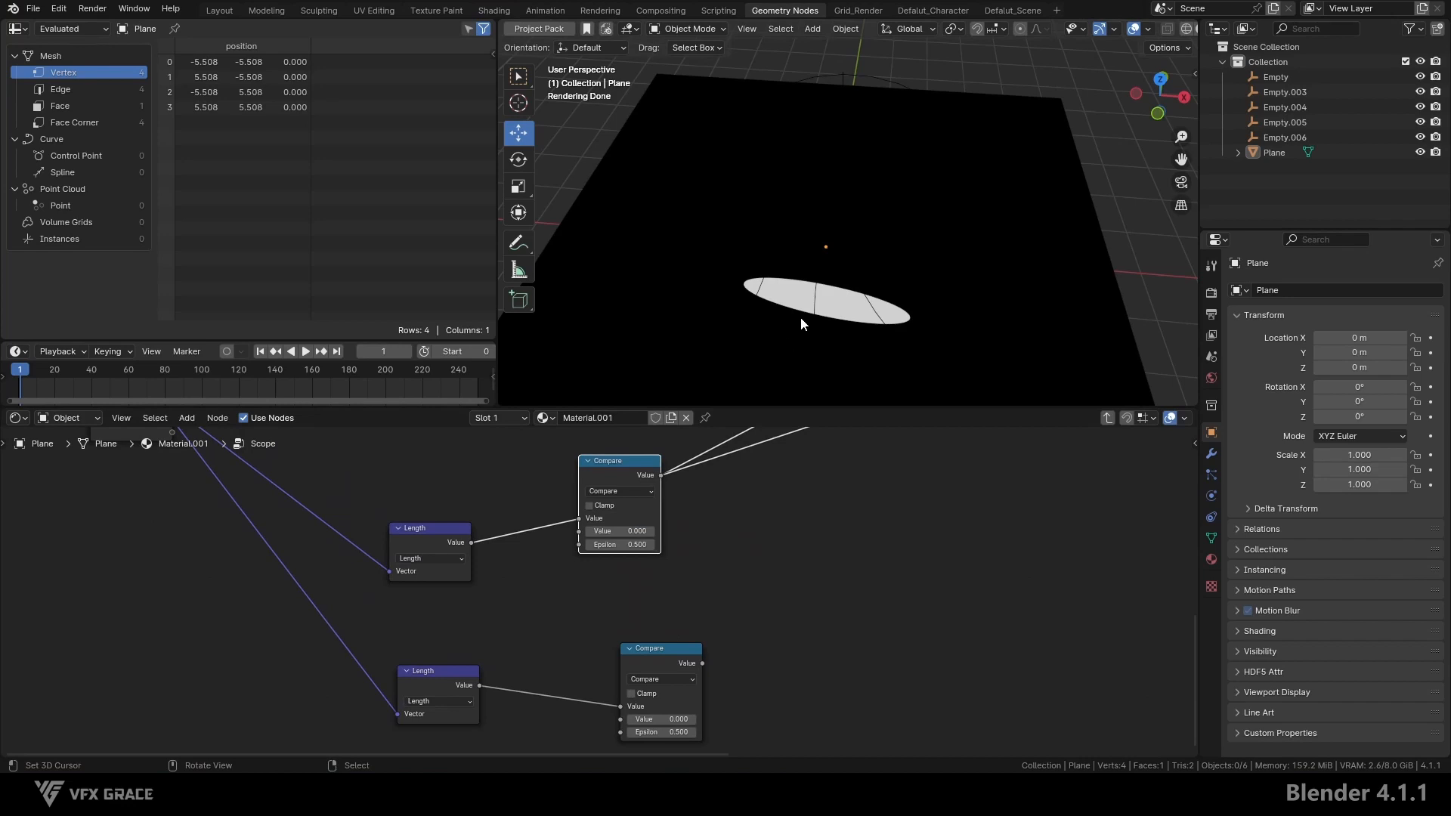
middle_drag(800, 315, 799, 326)
scroll(618, 543, up, 3)
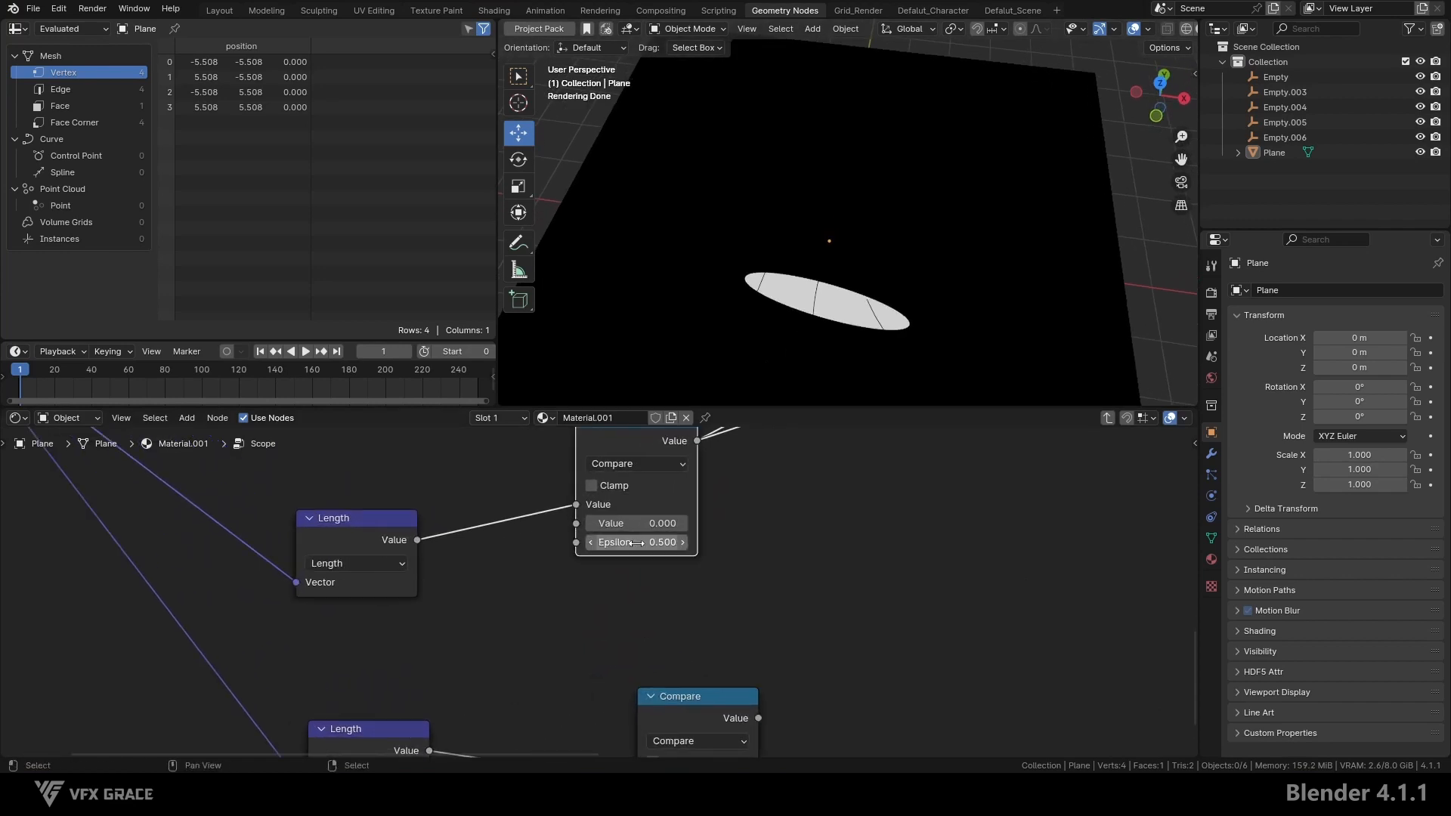
click(637, 542)
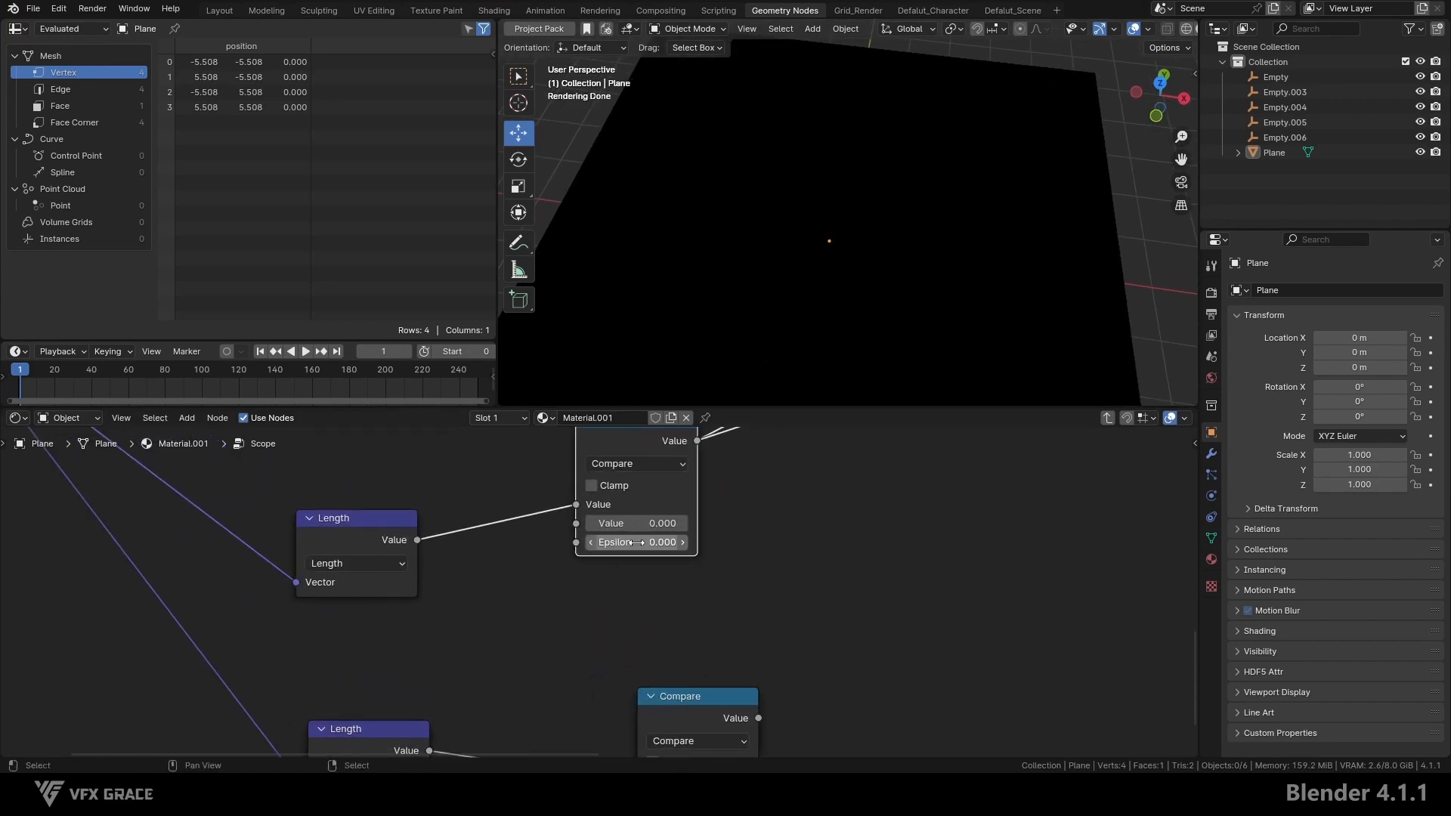
scroll(627, 559, down, 2)
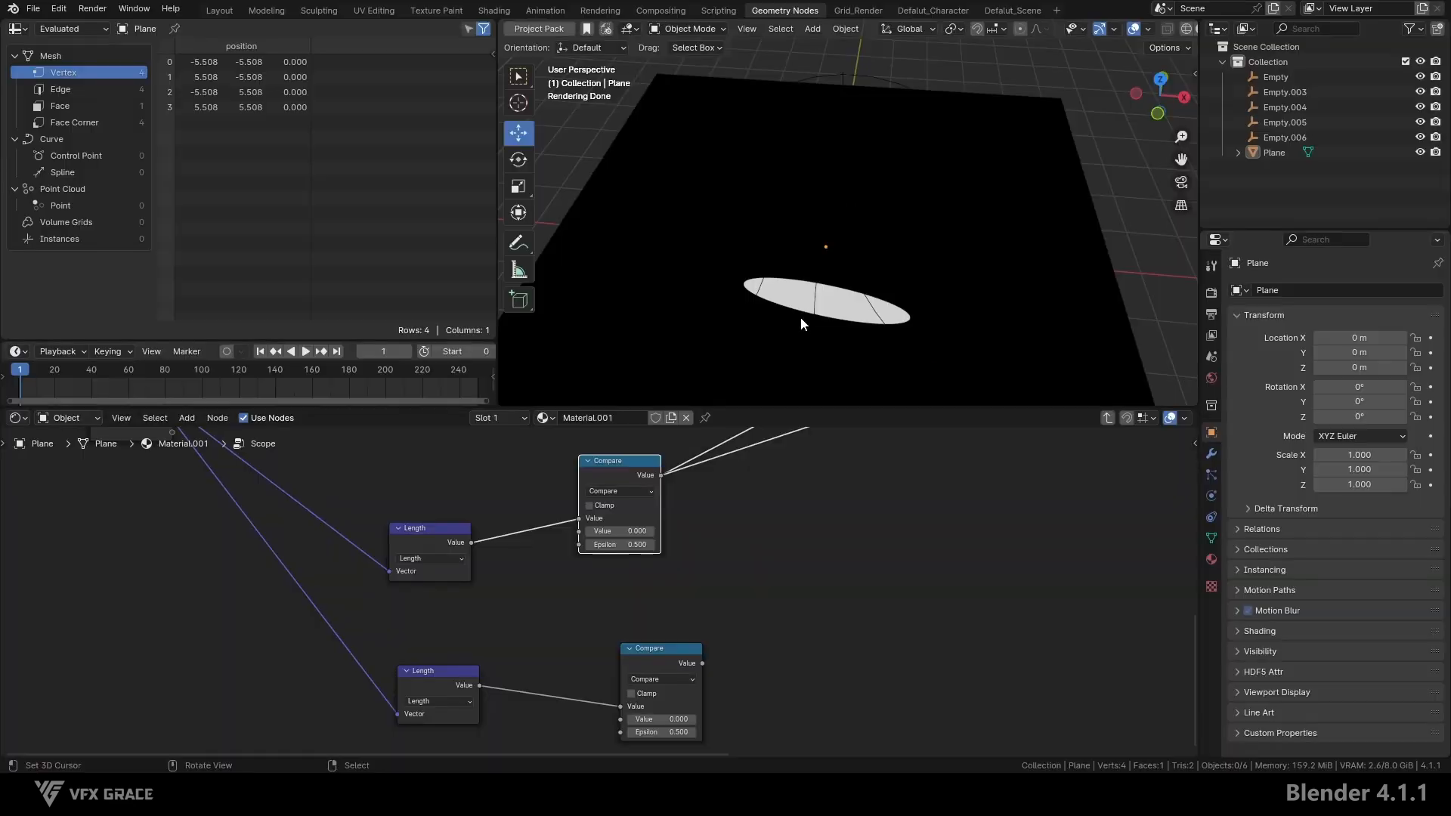
scroll(574, 550, up, 3)
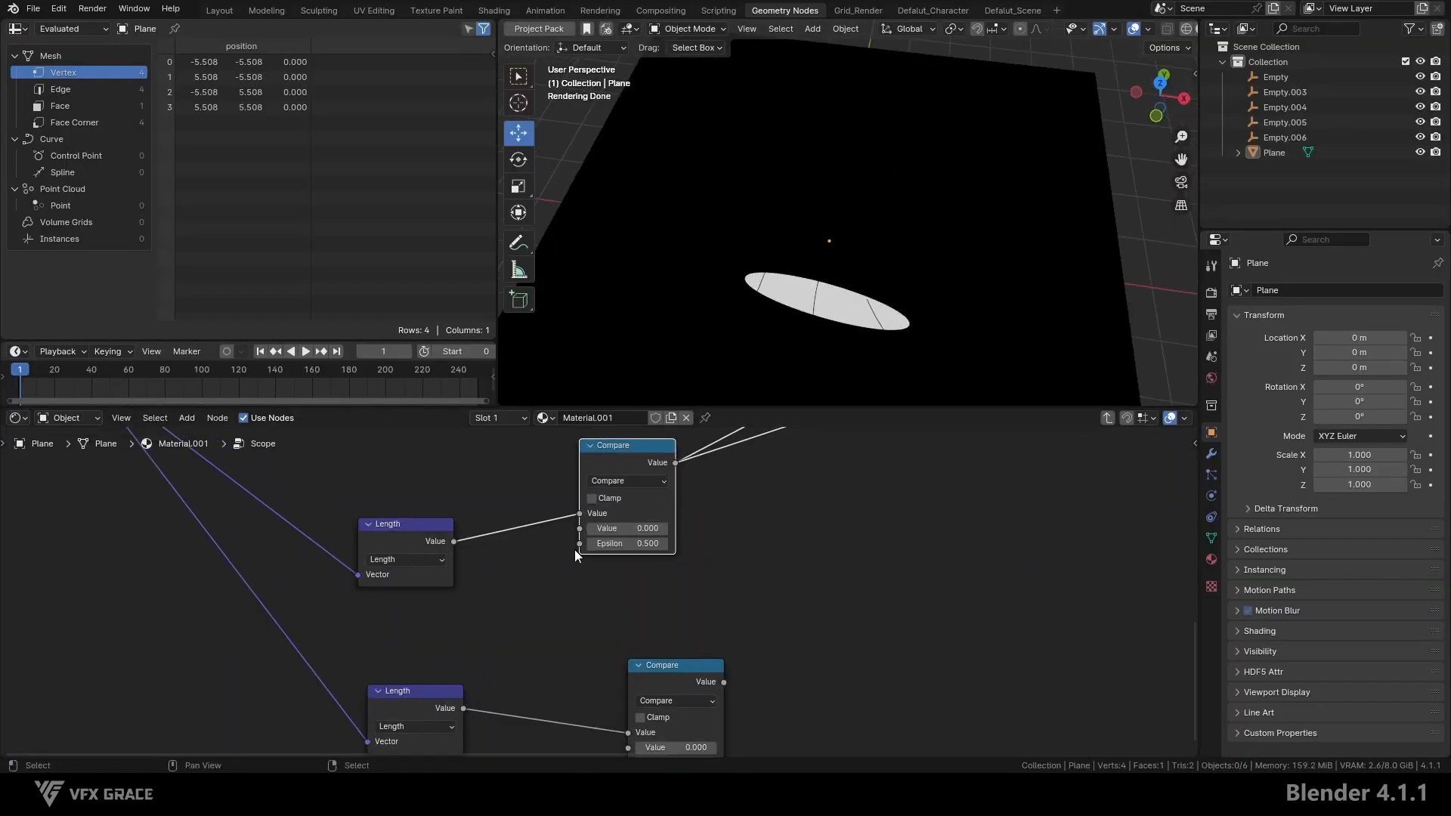
click(636, 542)
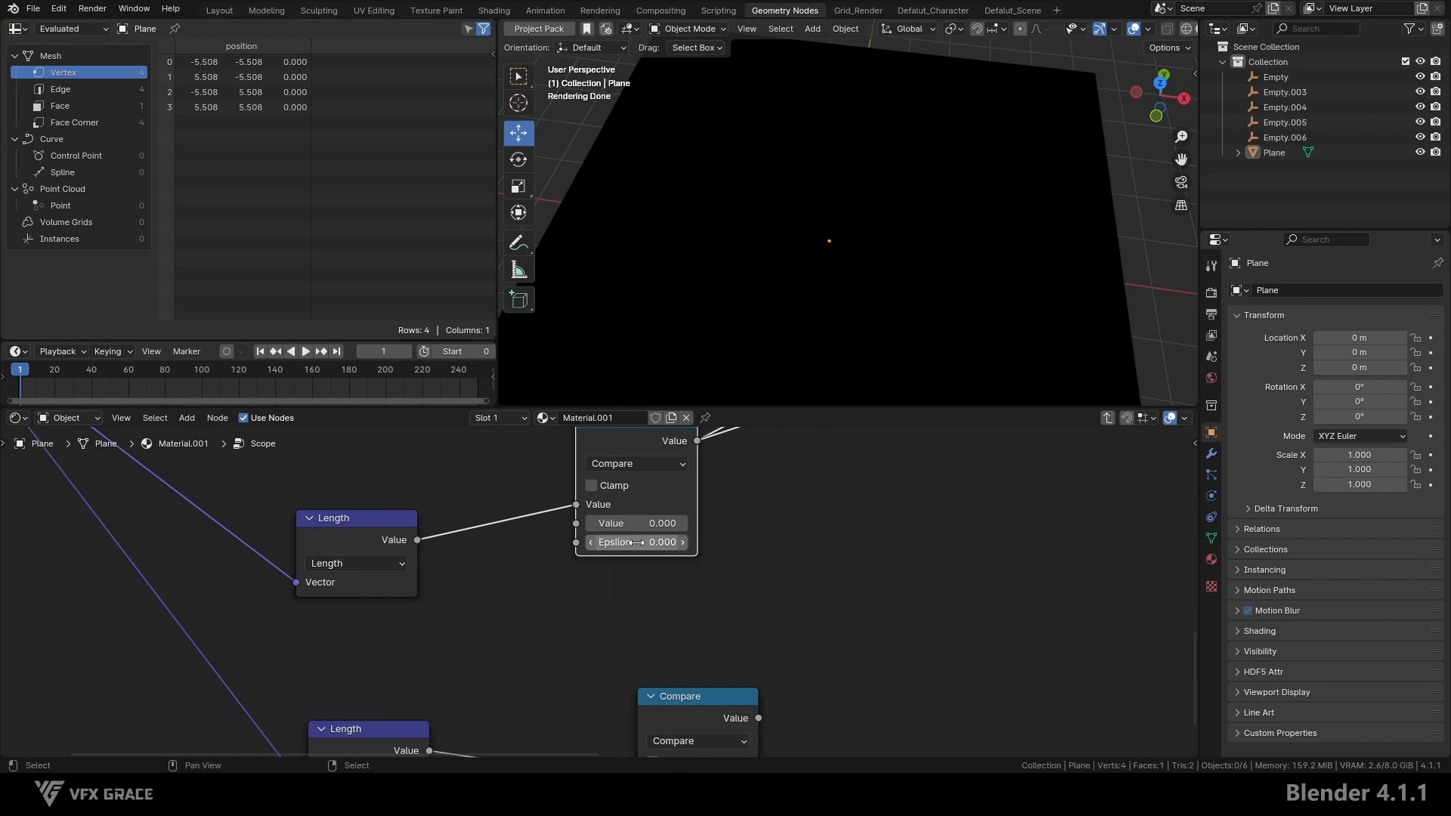
scroll(627, 563, down, 3)
- Preview the fifth Length node's Compare node and delete the duplicate Compare node on the fourth Length output
drag(635, 514, 683, 472)
click(683, 472)
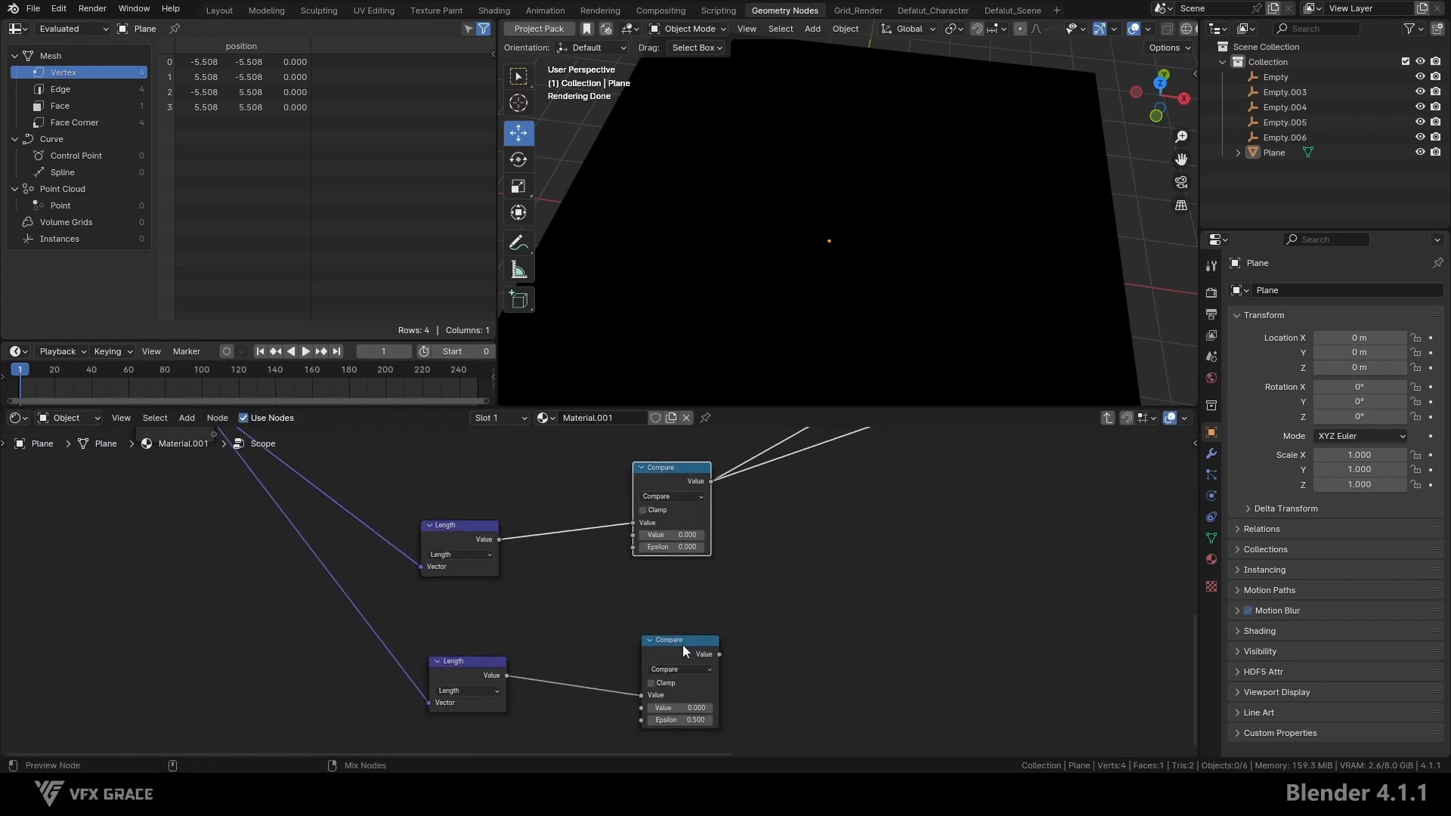
ctrl+shift+click(684, 644)
key(ctrl+x)
- Move the remaining Compare node up and add a float Mix node beside it
drag(689, 642, 688, 546)
middle_drag(743, 639, 632, 601)
click(700, 565)
key(shift+a)
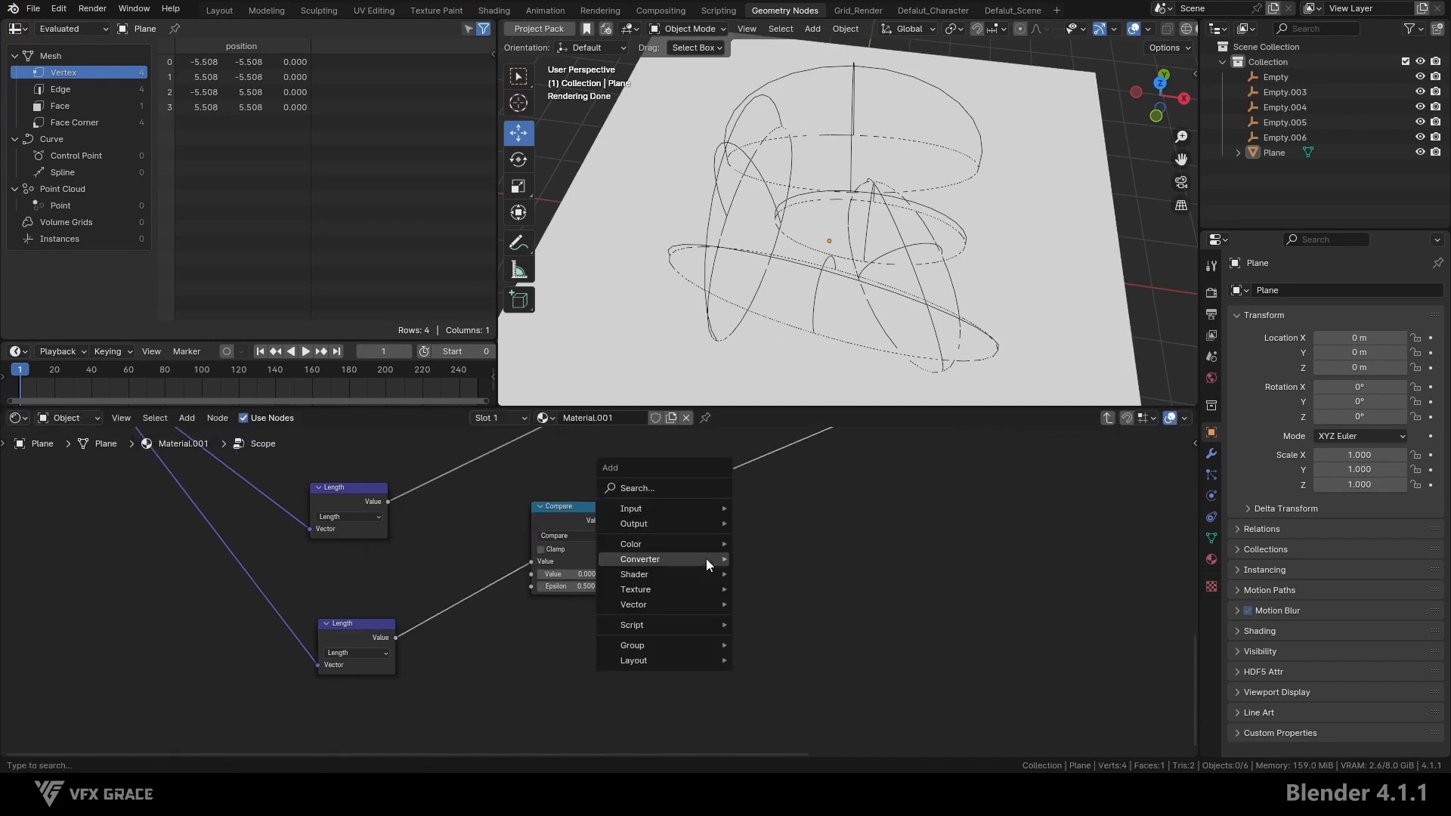
mouse_move(705, 559)
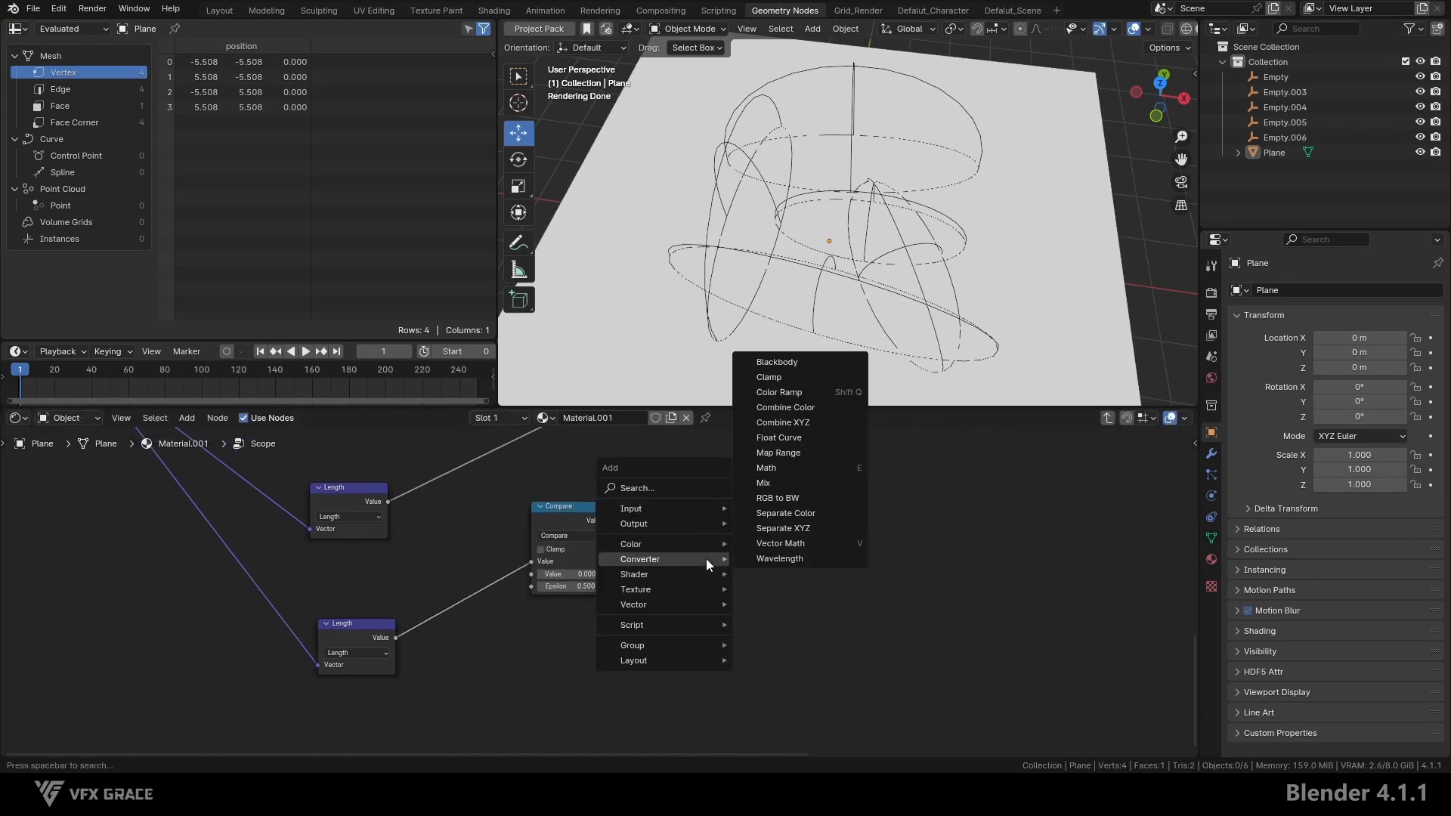
click(805, 484)
click(683, 626)
- Link the Compare output to the Mix Factor and the fifth Length output to A, and set B to 1
scroll(587, 527, up, 1)
drag(609, 520, 630, 544)
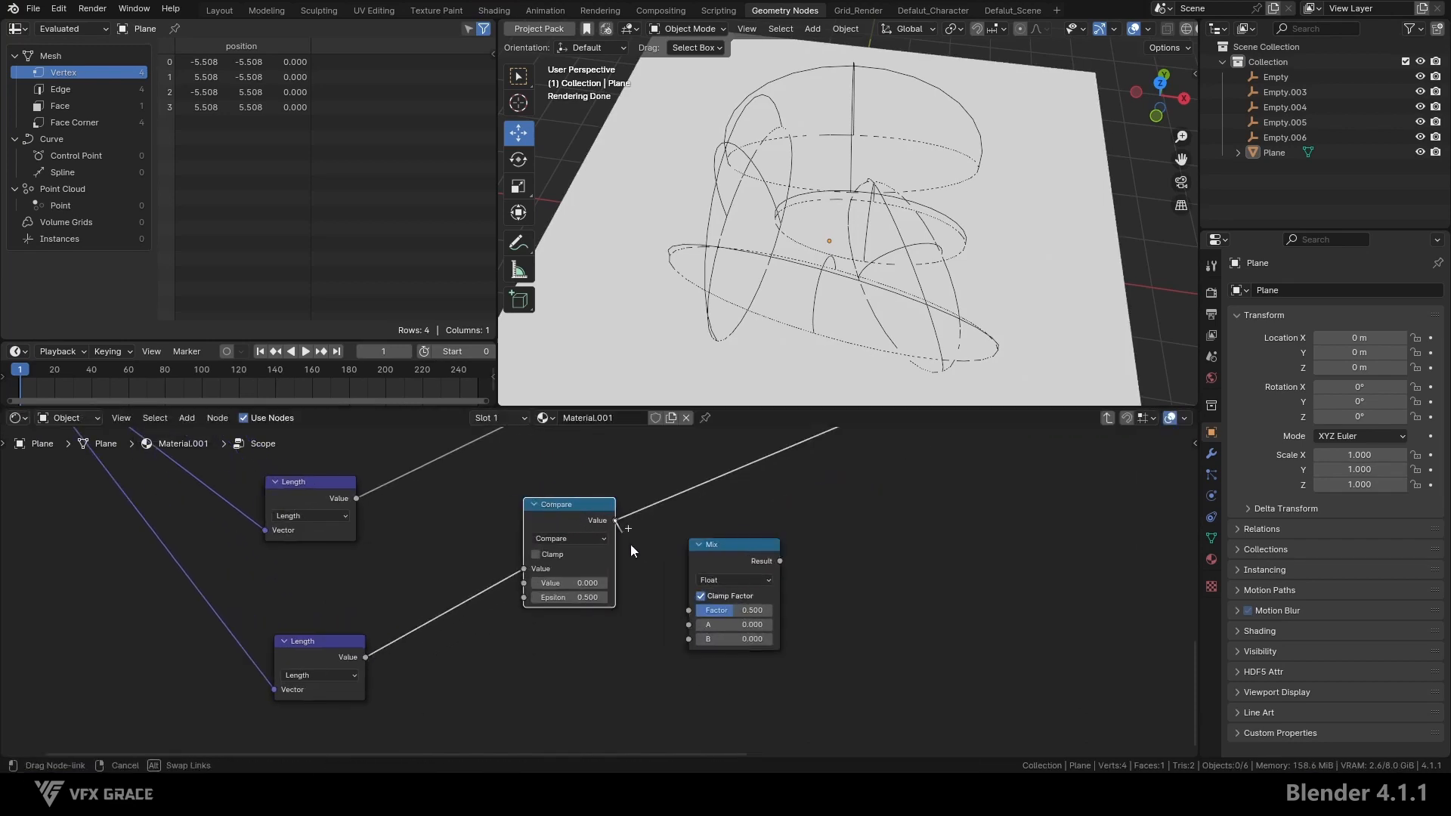
drag(677, 613, 687, 610)
scroll(365, 659, up, 1)
drag(363, 655, 703, 619)
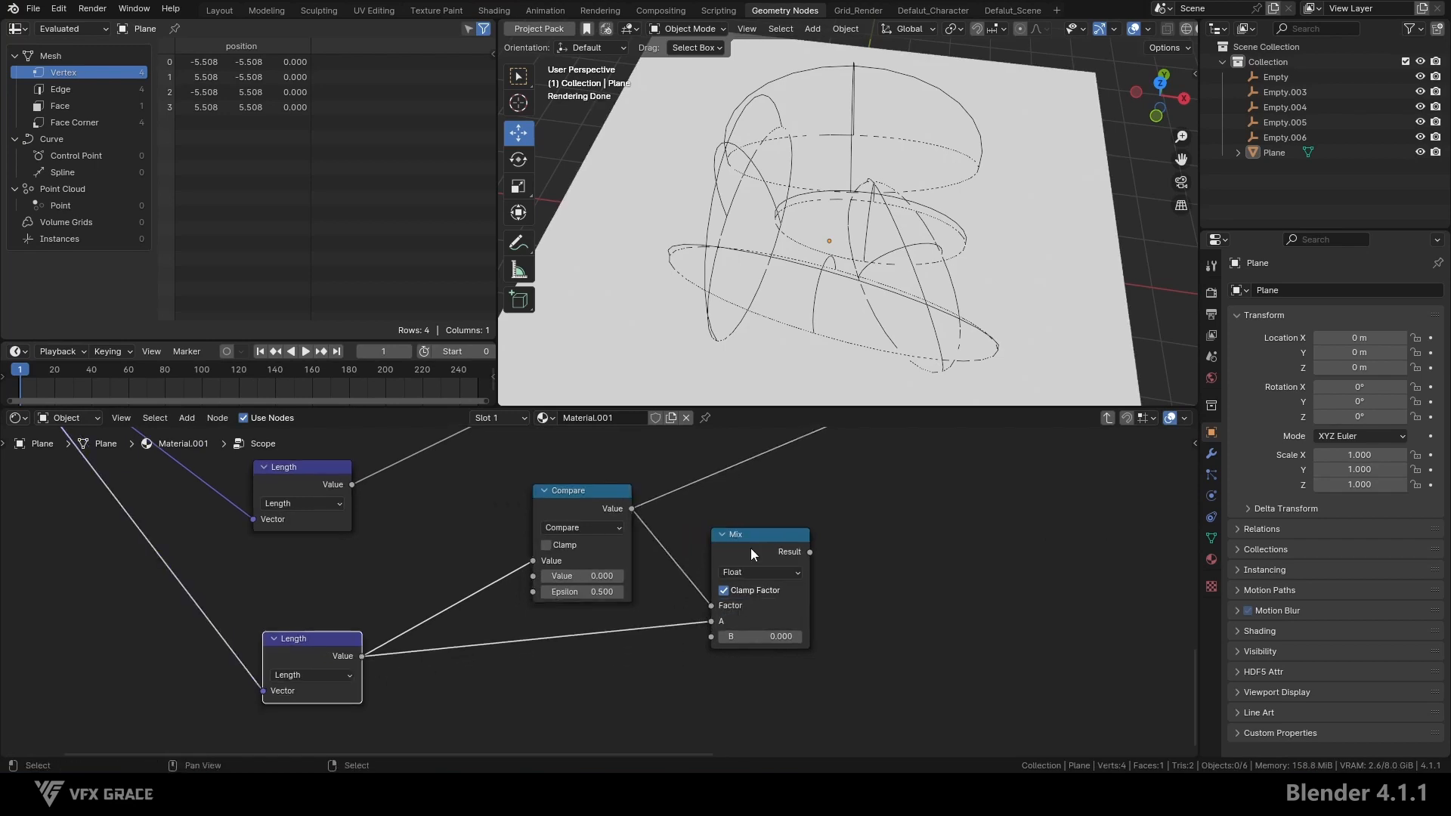
drag(750, 547, 753, 594)
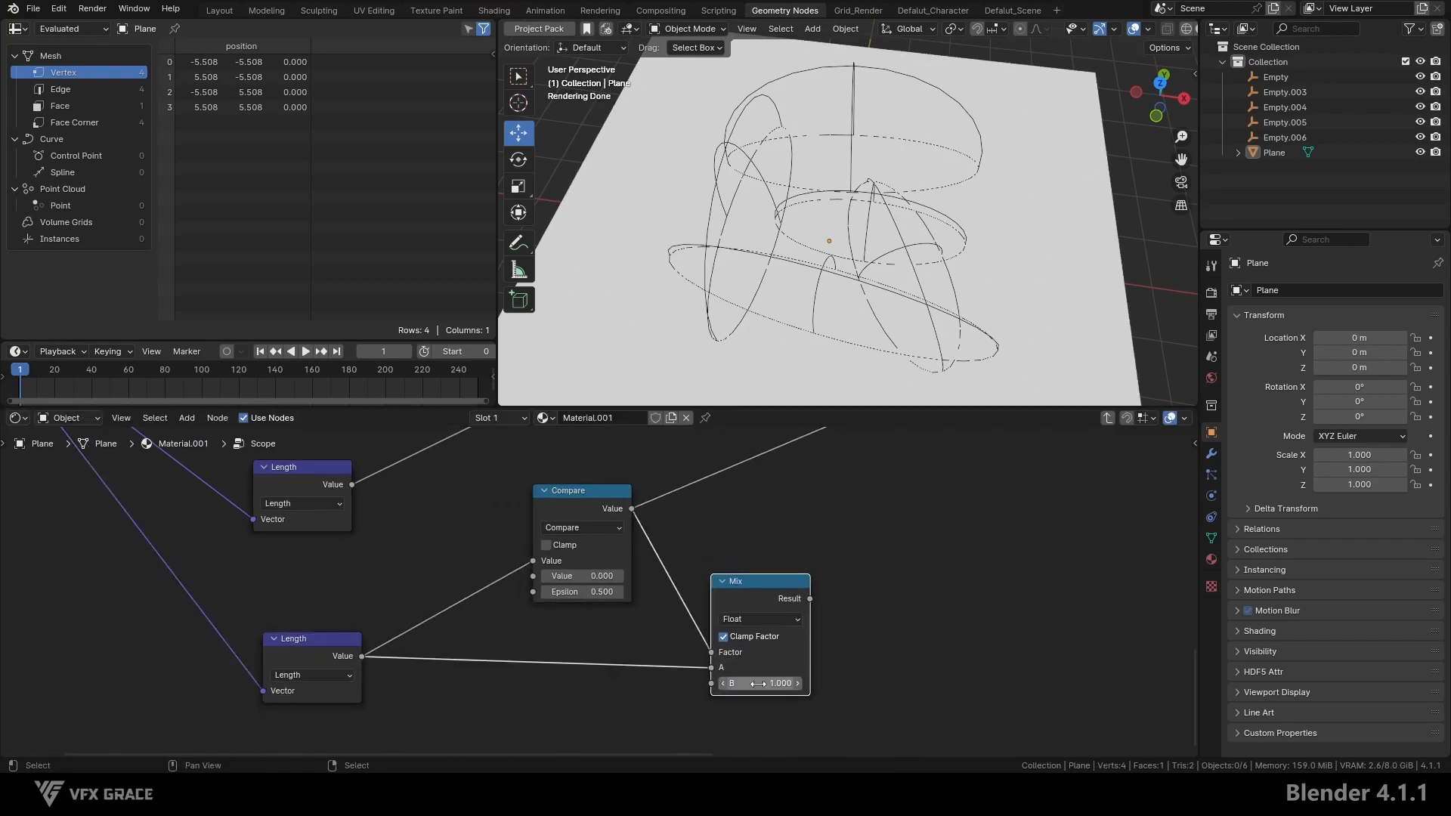
- Preview the Mix node and link its Result to the last Minimum node's second Value input
scroll(757, 683, down, 8)
ctrl+shift+click(664, 624)
scroll(672, 618, down, 6)
middle_drag(709, 614, 542, 731)
drag(522, 723, 593, 682)
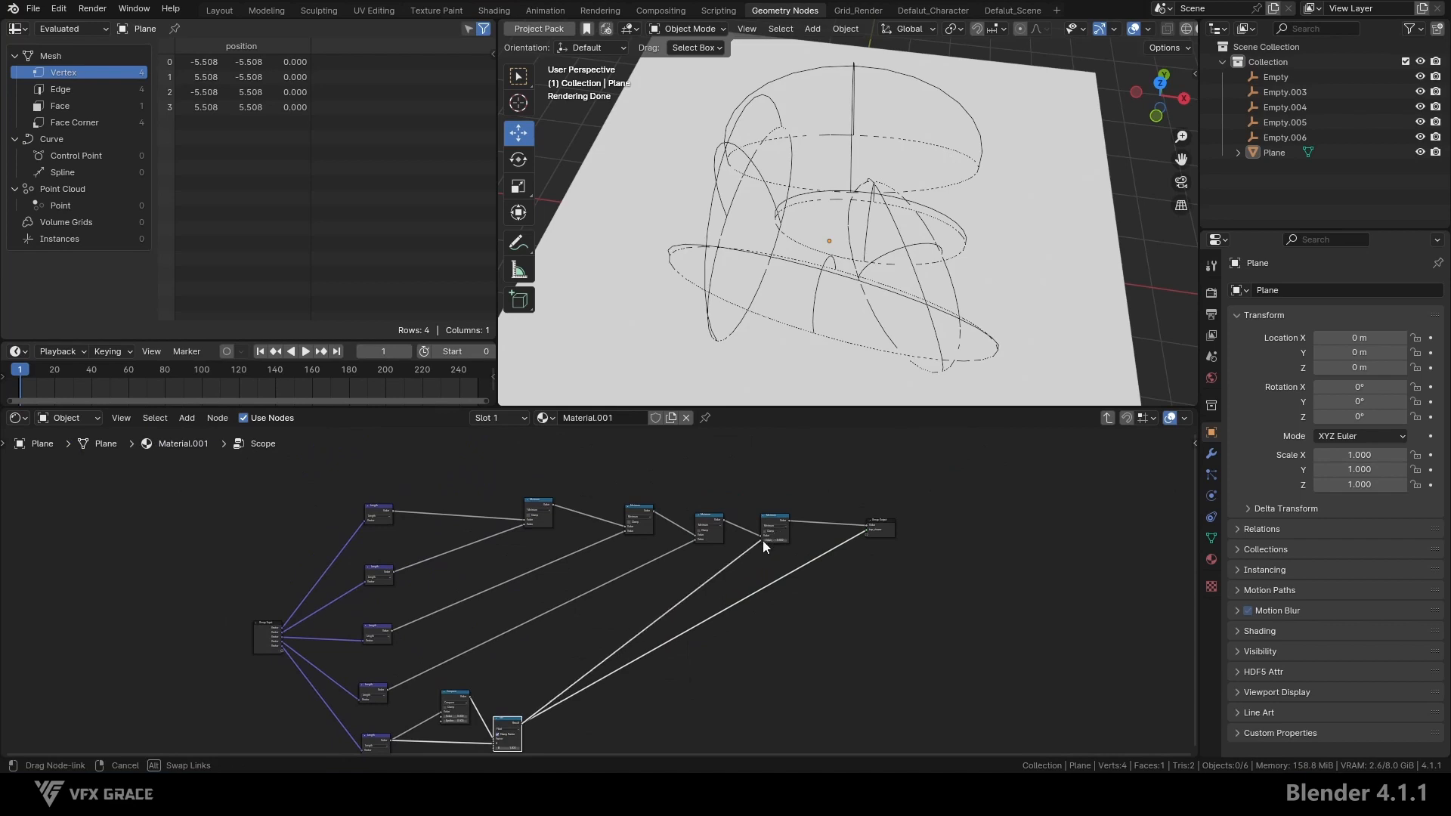
drag(763, 541, 762, 542)
middle_drag(762, 584, 789, 552)
- Leave the Scope group, preview the Color Ramp, and link the fifth Texture Coordinate's Object output to the last Vector input
key(Tab)
scroll(736, 600, up, 4)
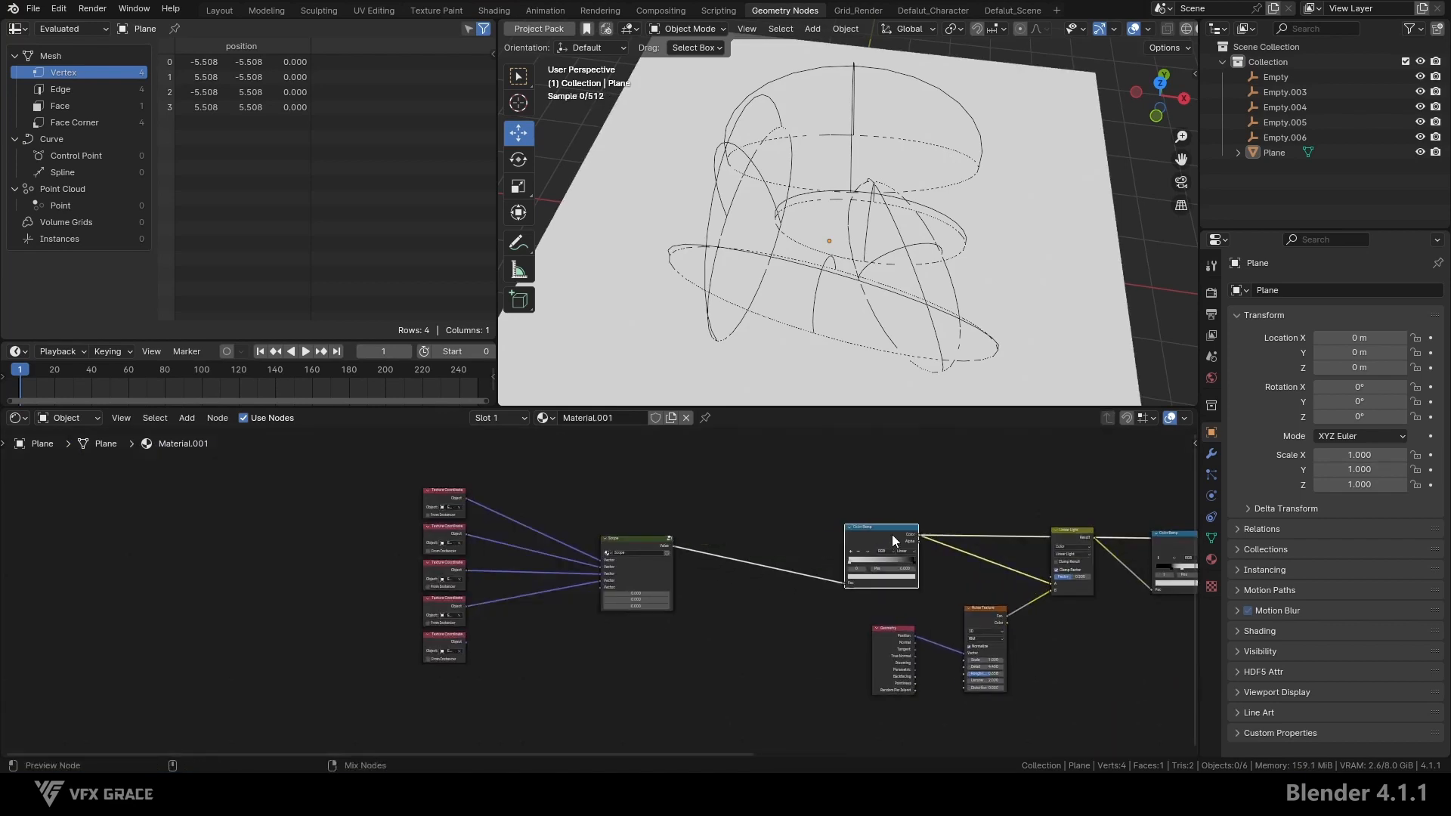
drag(434, 648, 494, 637)
drag(616, 577, 619, 576)
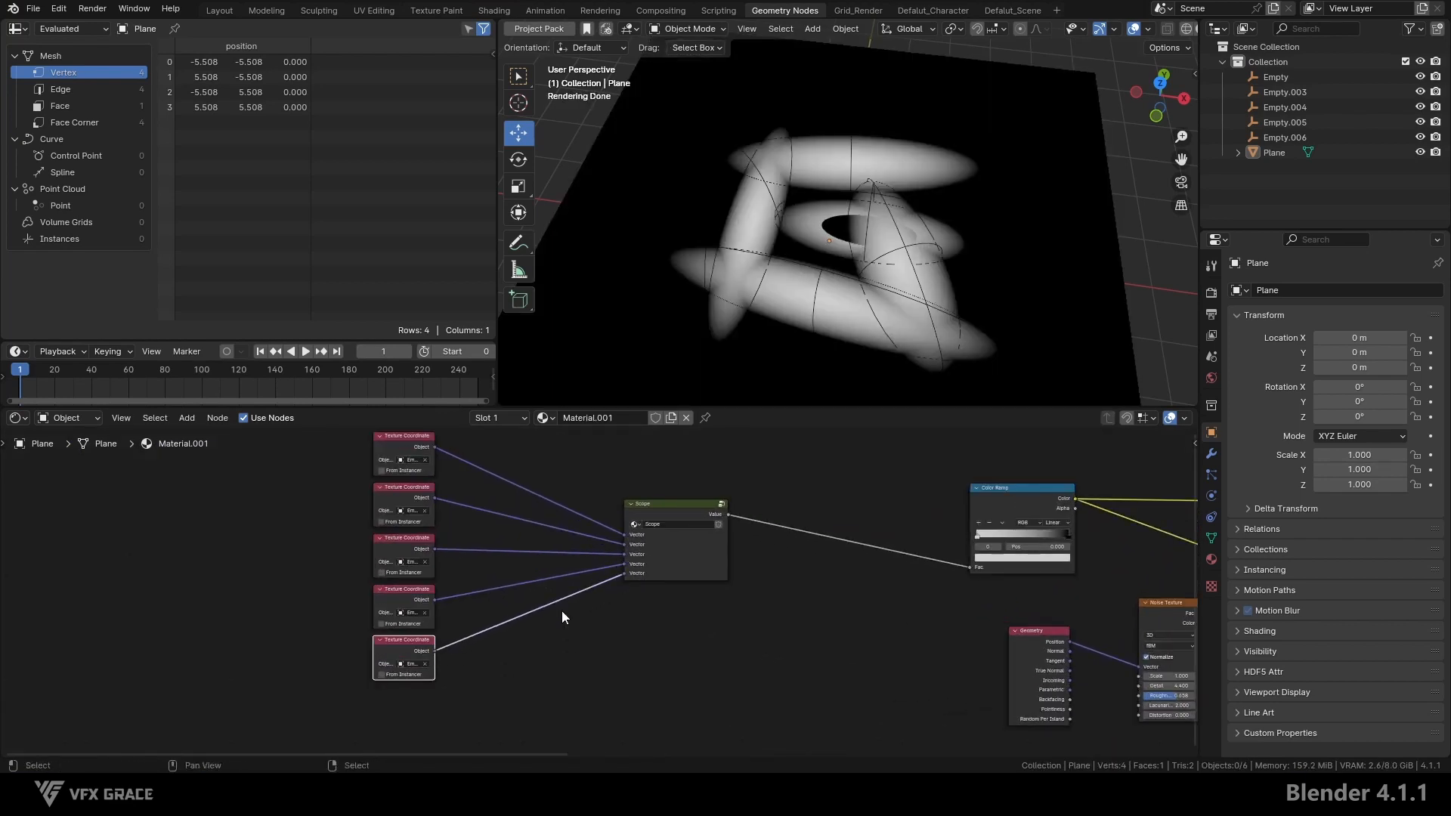
- Set the Compare node's Epsilon to 0 inside the Scope group and test the fifth input unlinked from outside
click(680, 505)
key(Tab)
scroll(574, 631, up, 5)
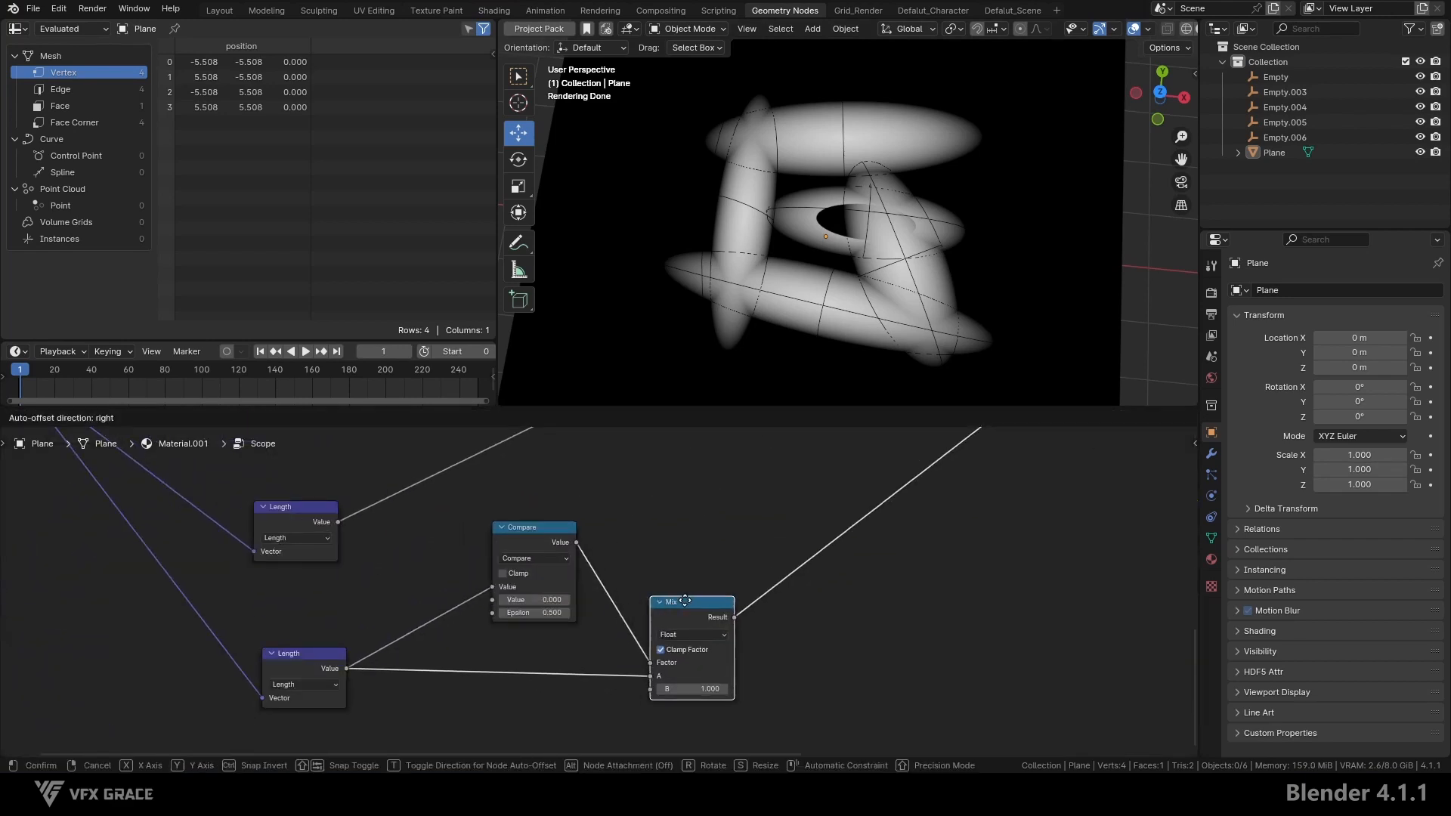
scroll(590, 658, down, 2)
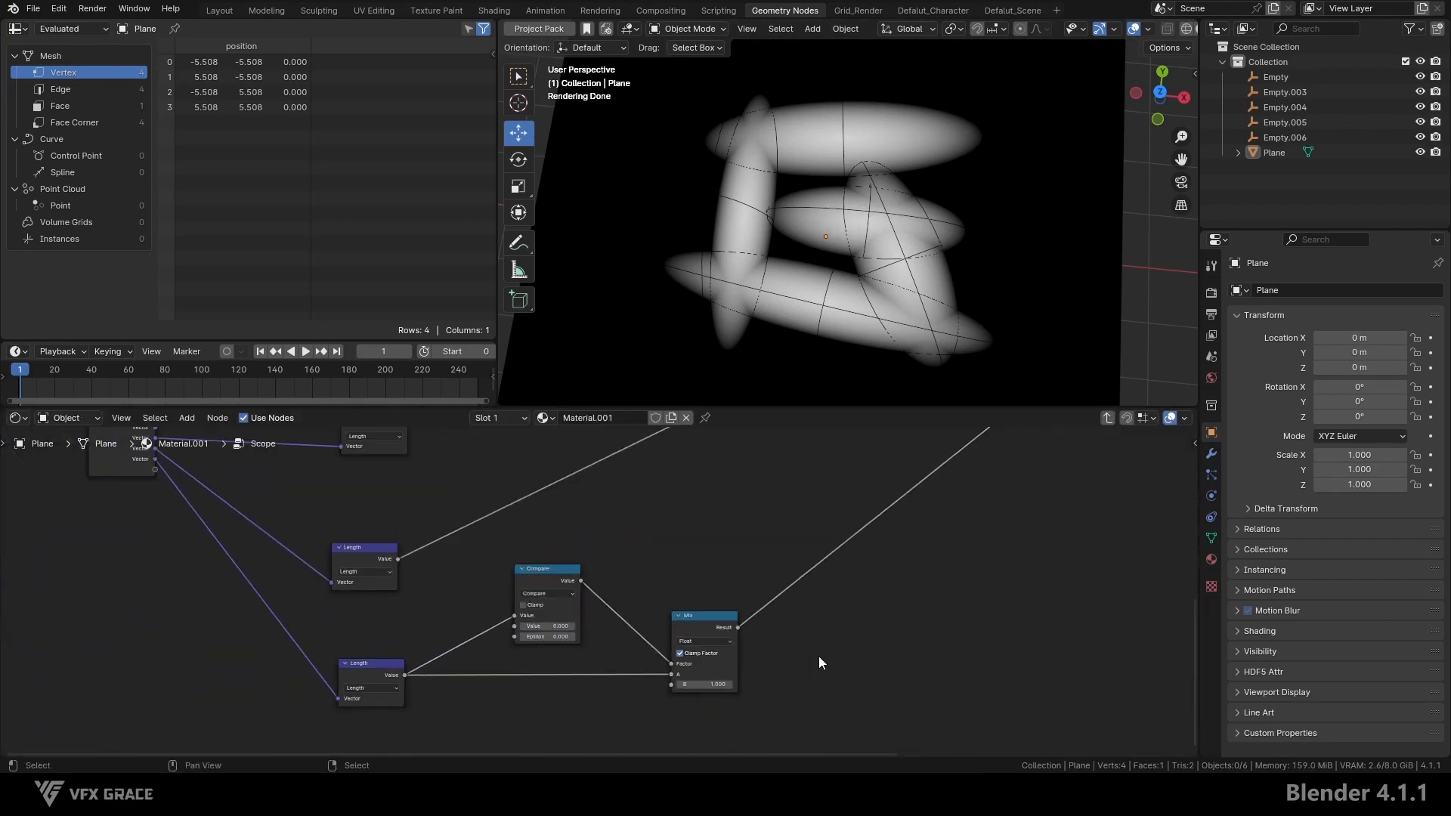
key(Tab)
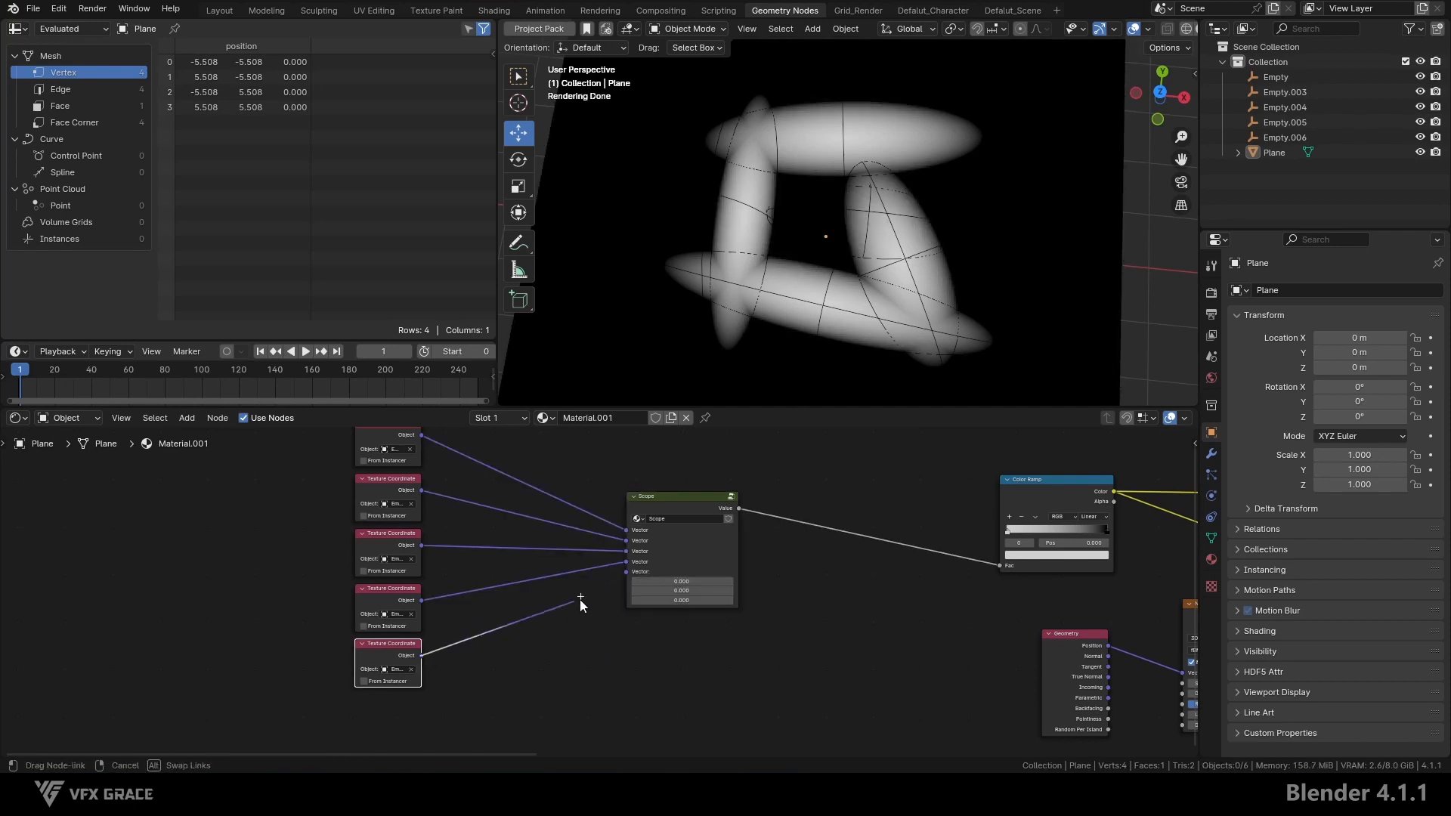
key(Tab)
- Switch the 3D viewport to Solid shading and maximize the node editor
key(z)
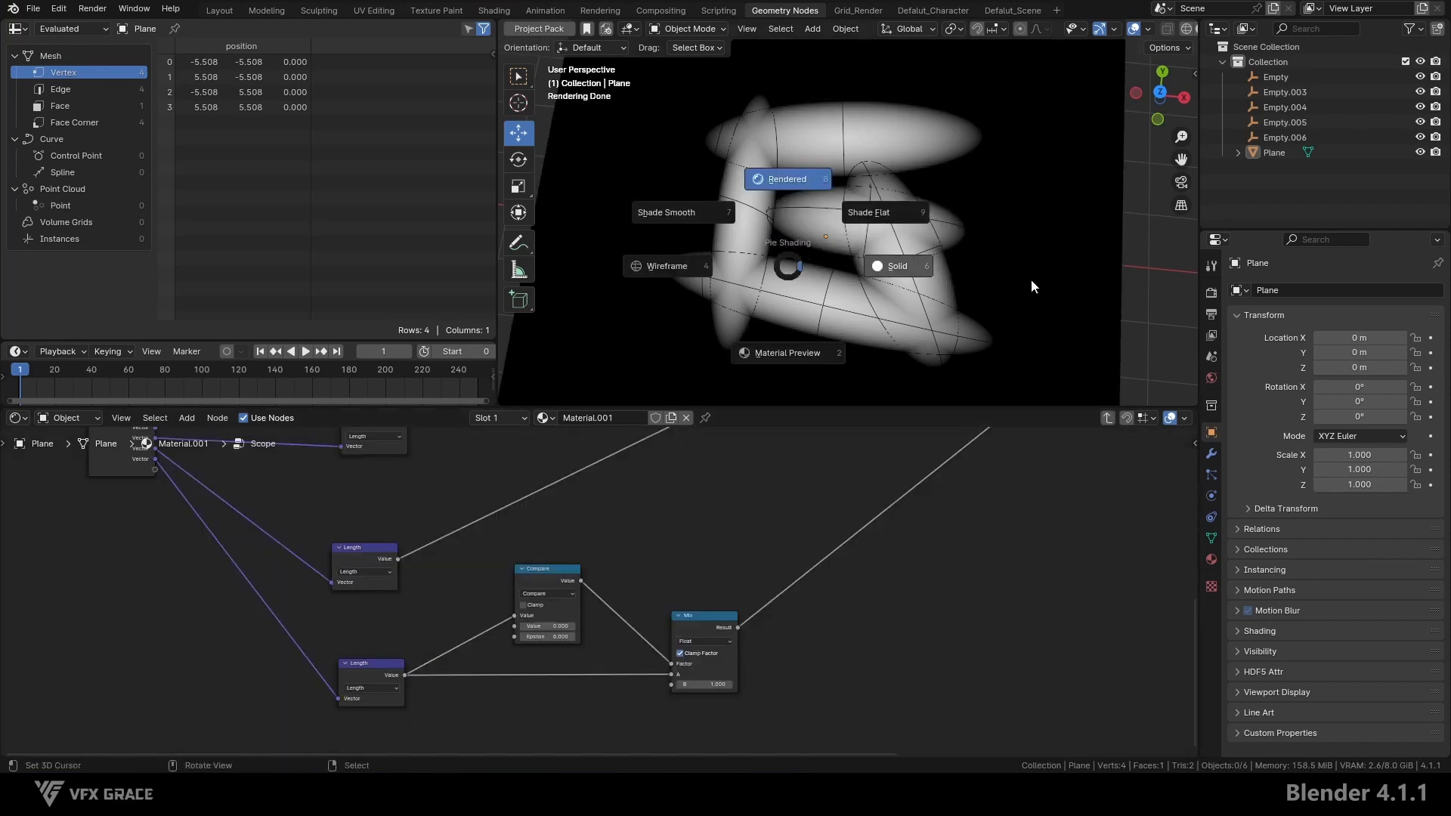
click(1031, 279)
key(ctrl+space)
scroll(680, 529, down, 3)
scroll(620, 559, up, 3)
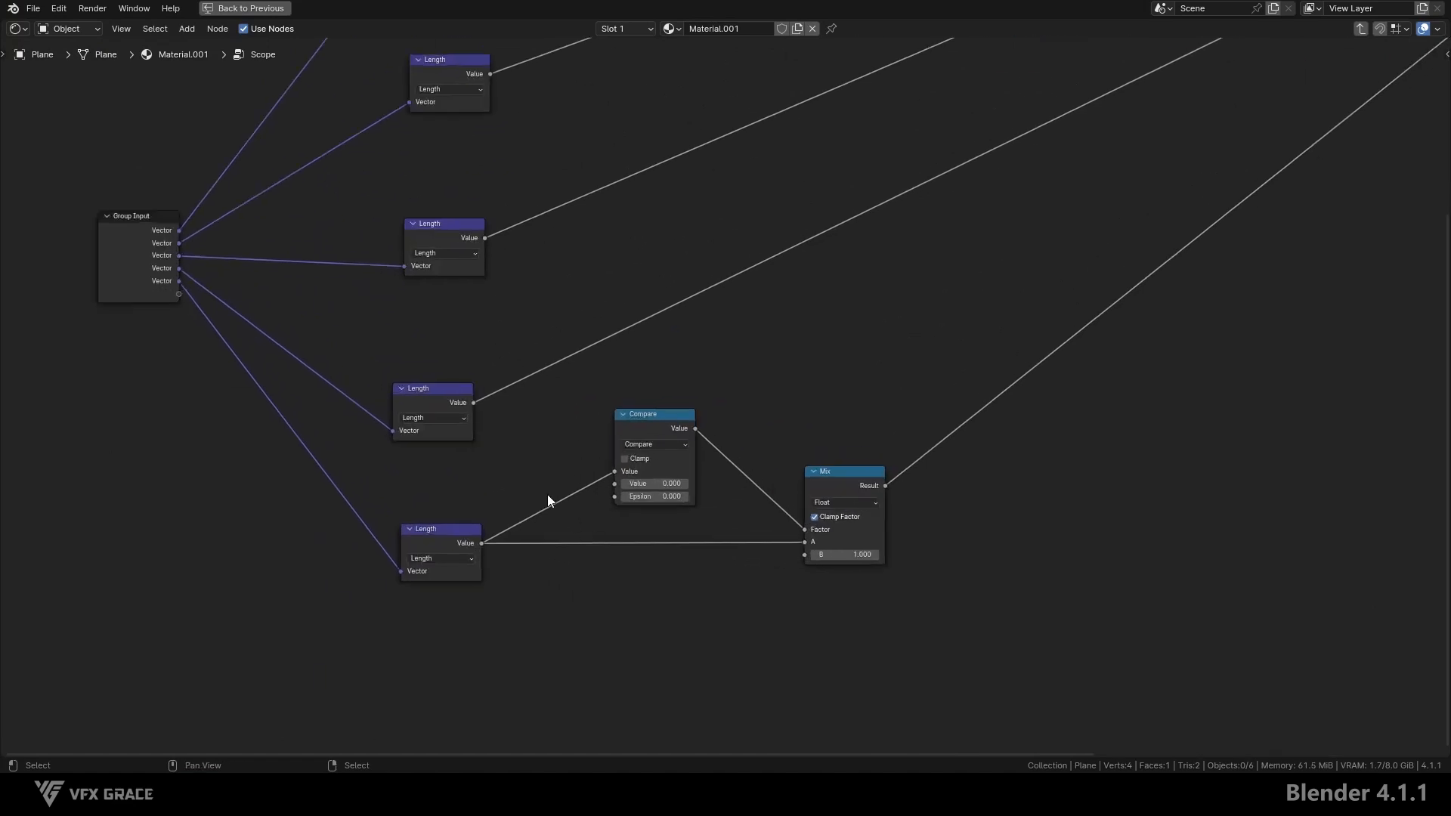
- Add a reroute on the fifth Length node's output links and reposition its Compare and Mix nodes
drag(522, 582, 838, 430)
drag(681, 415, 816, 457)
scroll(816, 457, down, 3)
scroll(607, 632, up, 3)
- Duplicate the reroute, Compare and Mix nodes and link the copy between the fourth Length and third Minimum nodes
key(shift+d)
drag(464, 622, 678, 571)
drag(1011, 529, 1311, 211)
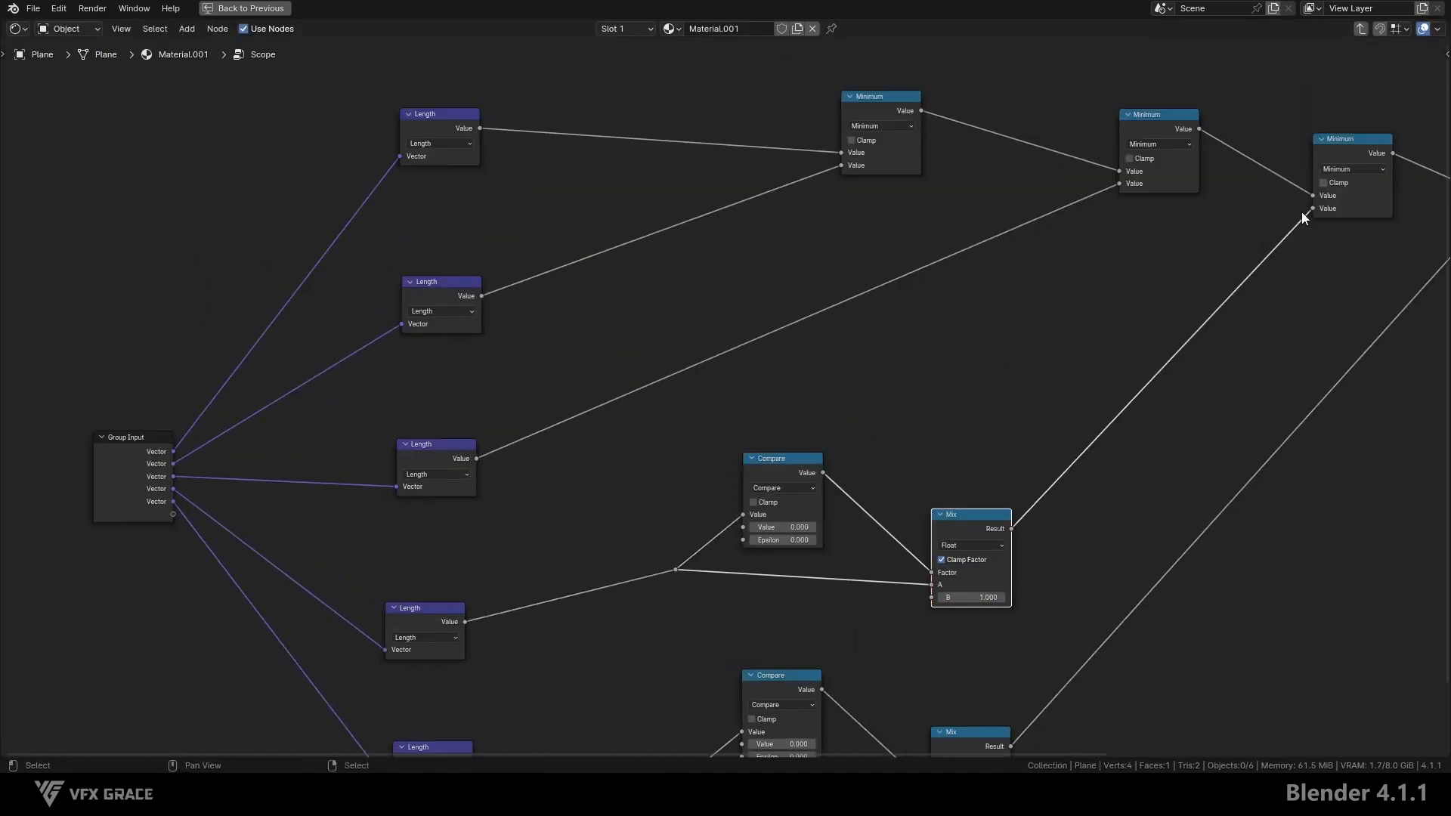
- Duplicate the reroute, Compare and Mix nodes again and link them between the third Length and second Minimum nodes
key(shift+d)
click(926, 265)
drag(476, 459, 585, 417)
drag(921, 377, 1119, 183)
- Duplicate the reroute, Compare and Mix nodes once more for the link between the second Length and first Minimum nodes
middle_drag(812, 301, 829, 459)
key(shift+d)
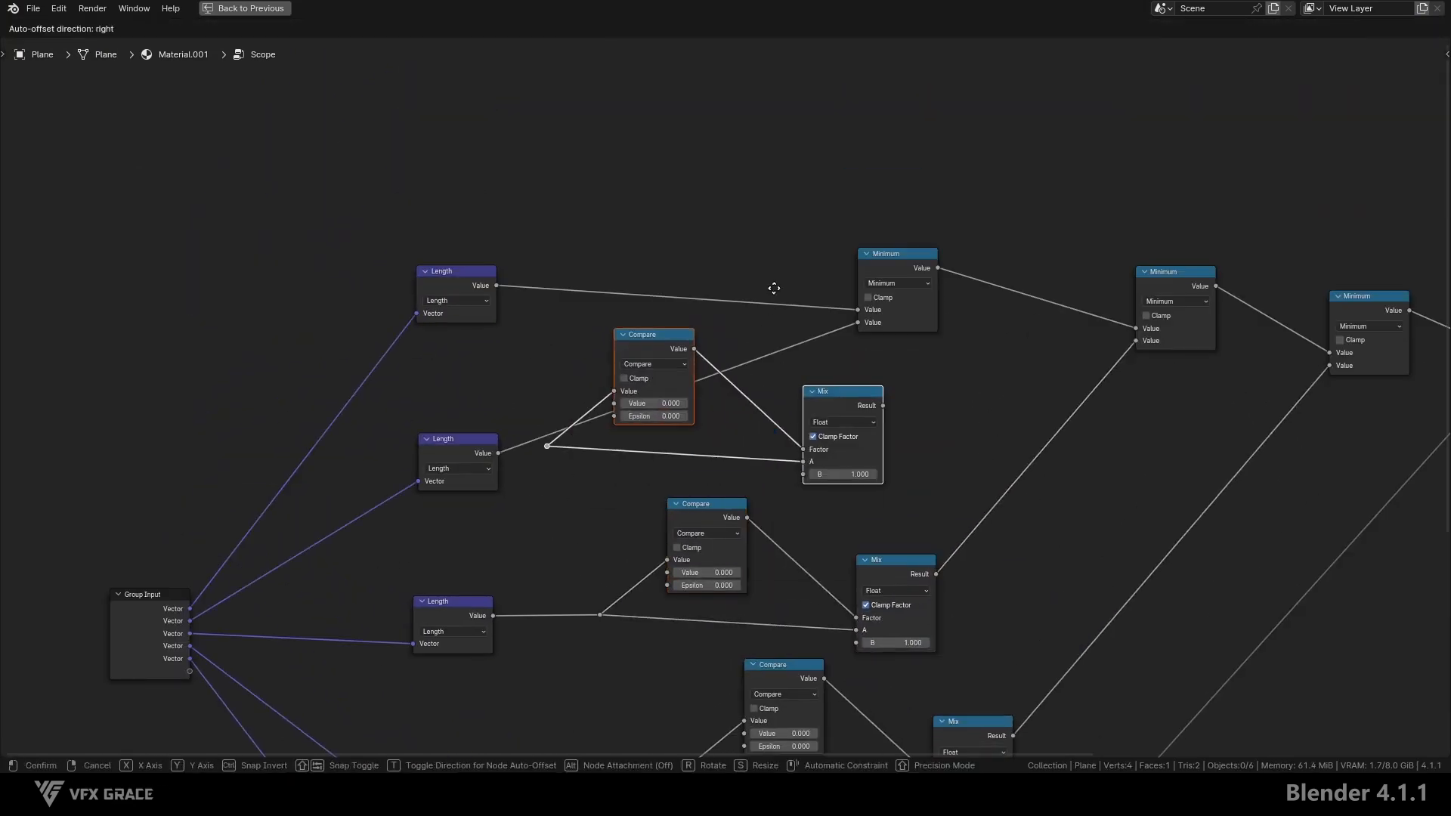
click(775, 289)
scroll(508, 484, up, 1)
drag(496, 452, 572, 444)
- Leave the Scope group and restore the multi-editor layout with the viewport in Rendered shading
key(Escape)
key(Tab)
key(ctrl+space)
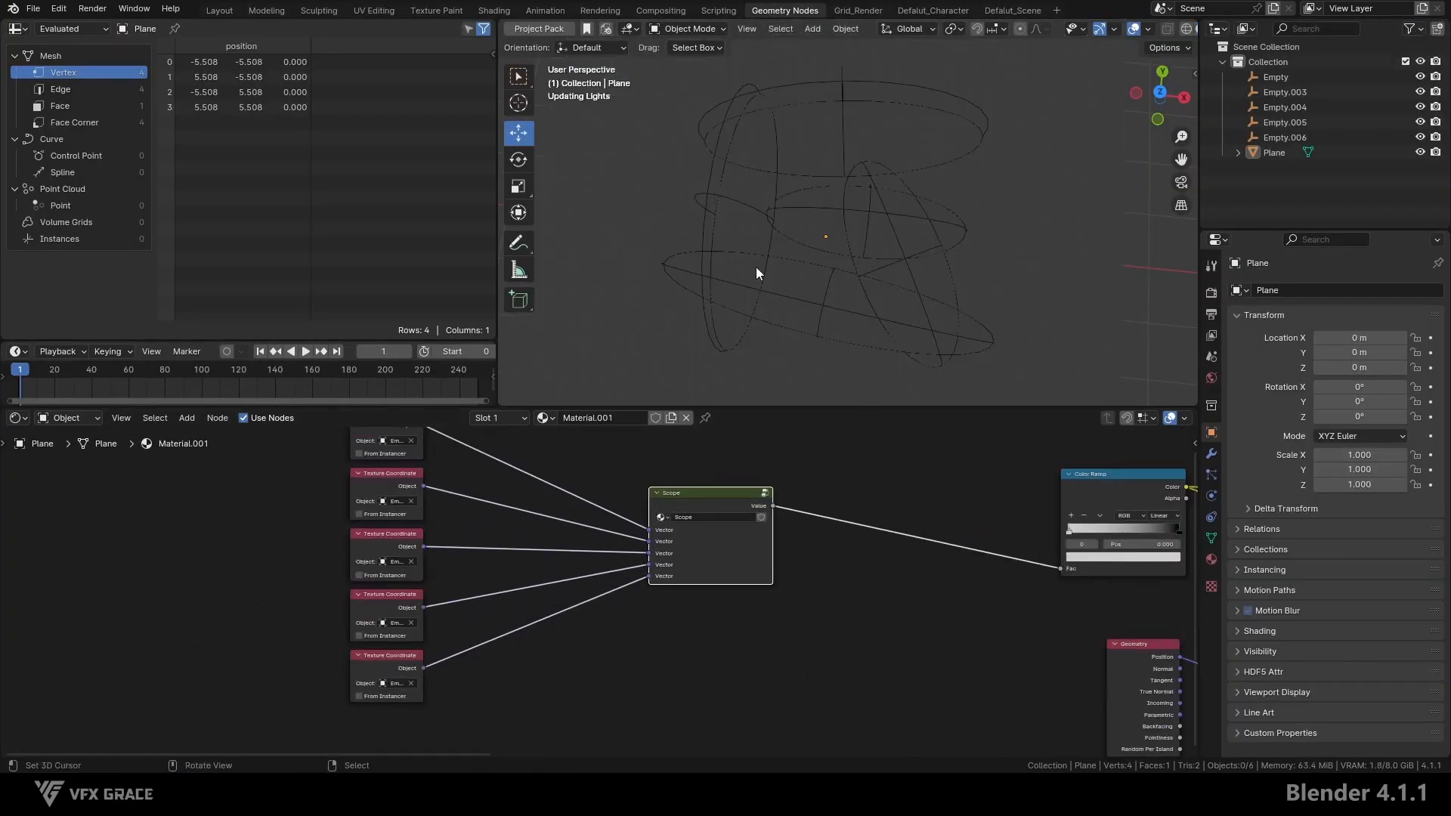
- Cut all Texture Coordinate links to the Scope node and relink the five Object outputs to its Vector inputs one by one
ctrl+right_drag(551, 591, 554, 592)
ctrl+right_drag(522, 540, 502, 453)
drag(459, 448, 682, 552)
drag(460, 507, 682, 564)
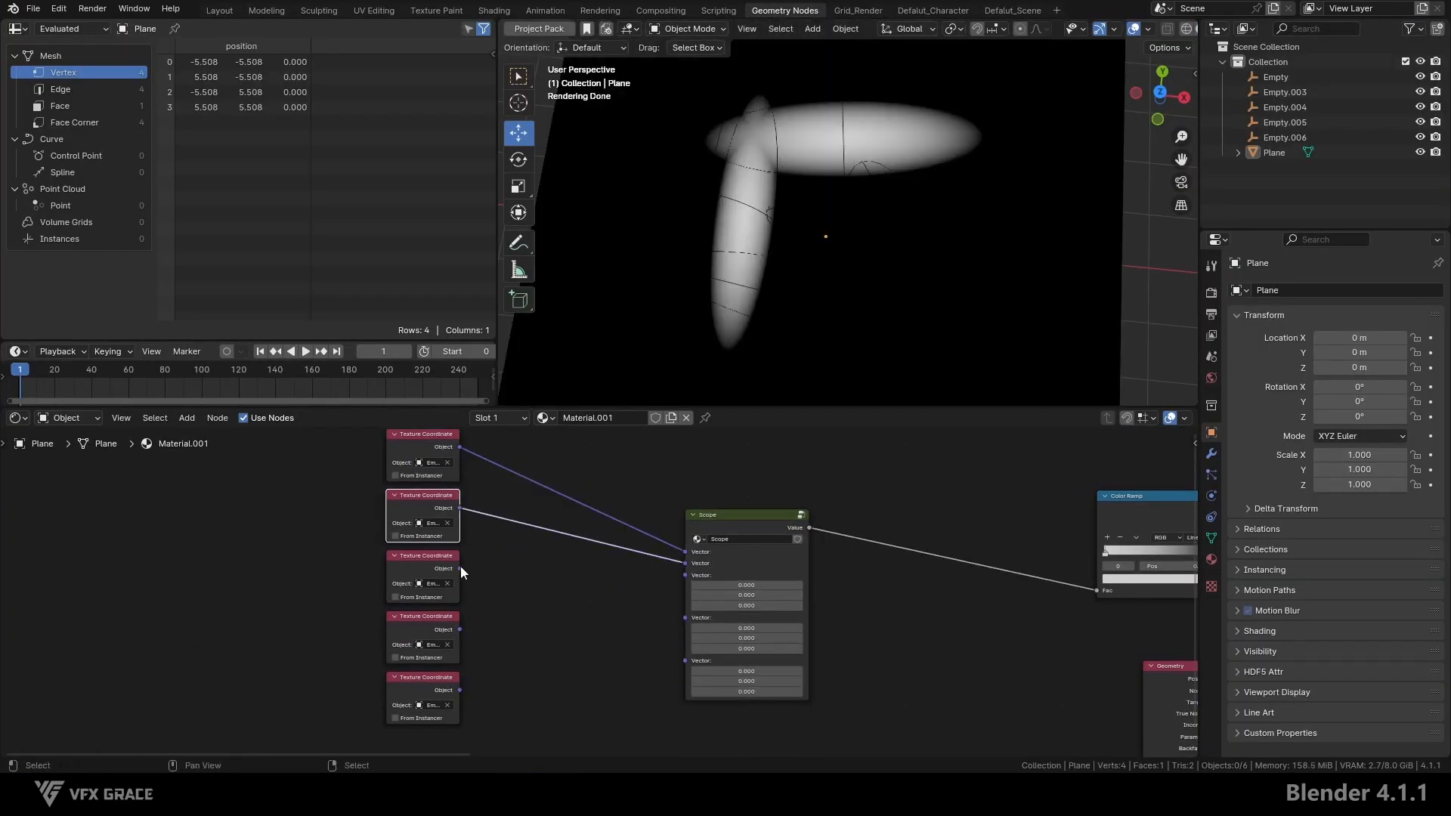
drag(460, 568, 682, 576)
drag(459, 630, 675, 590)
drag(459, 690, 682, 597)
- Cut all five Texture Coordinate links to the Scope node and move the node up
ctrl+right_drag(604, 484, 619, 668)
drag(733, 515, 694, 453)
scroll(710, 487, up, 2)
scroll(699, 484, down, 2)
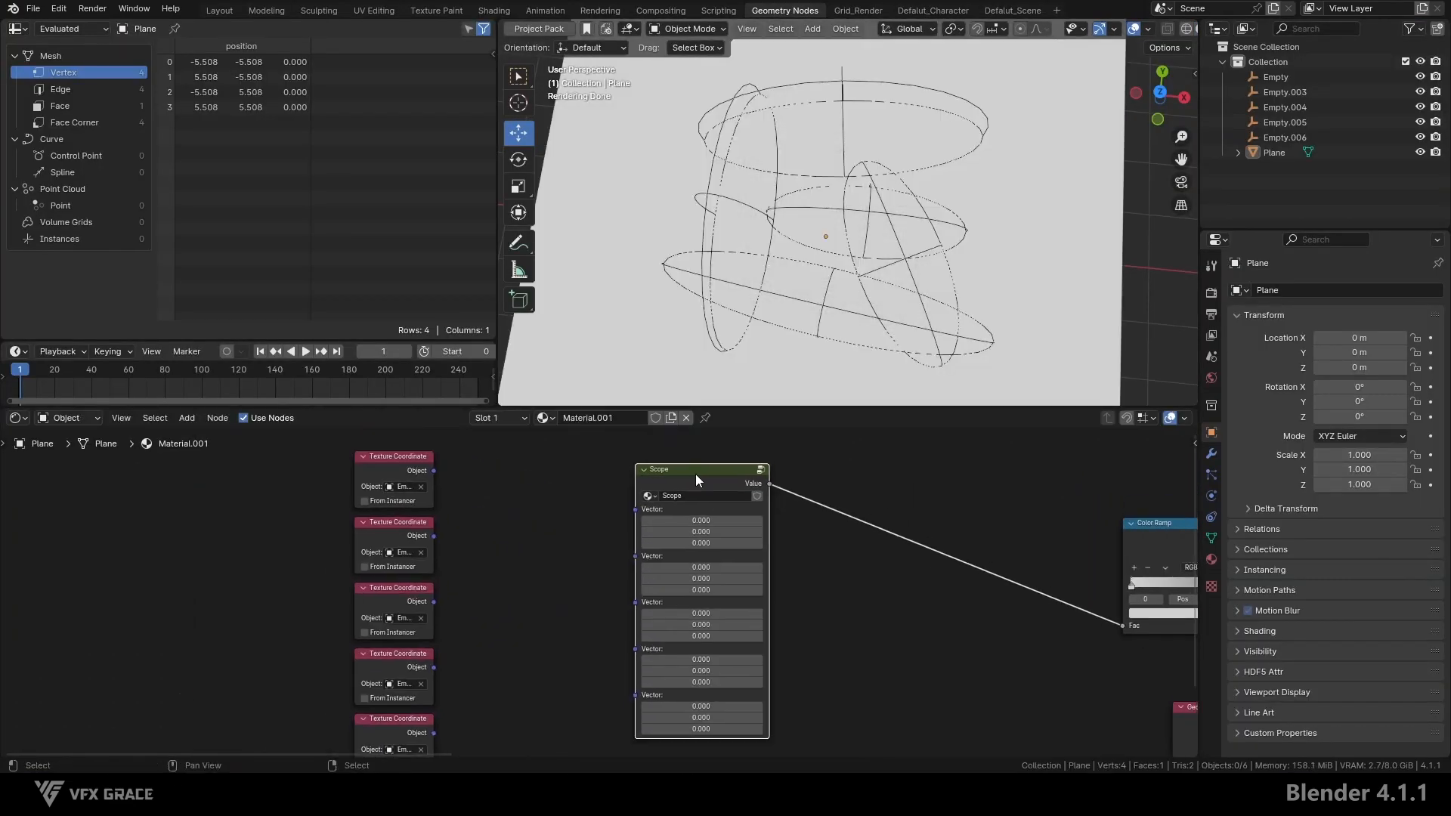
- Enable Hide Value for the Vector inputs in the Scope group's interface and leave the group
key(Tab)
middle_drag(695, 474, 516, 559)
key(n)
click(1087, 482)
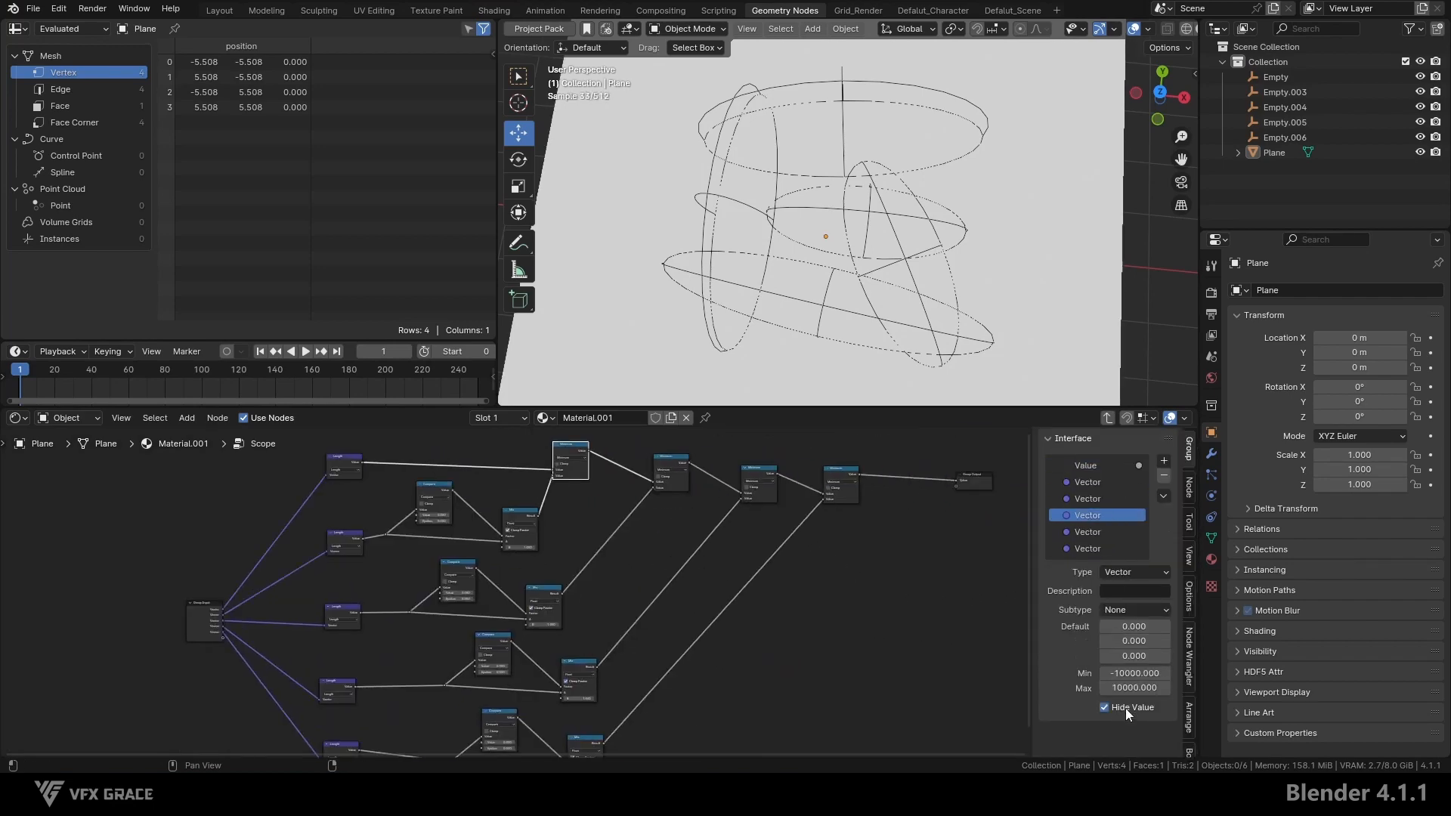
click(877, 593)
key(Tab)
scroll(871, 589, up, 2)
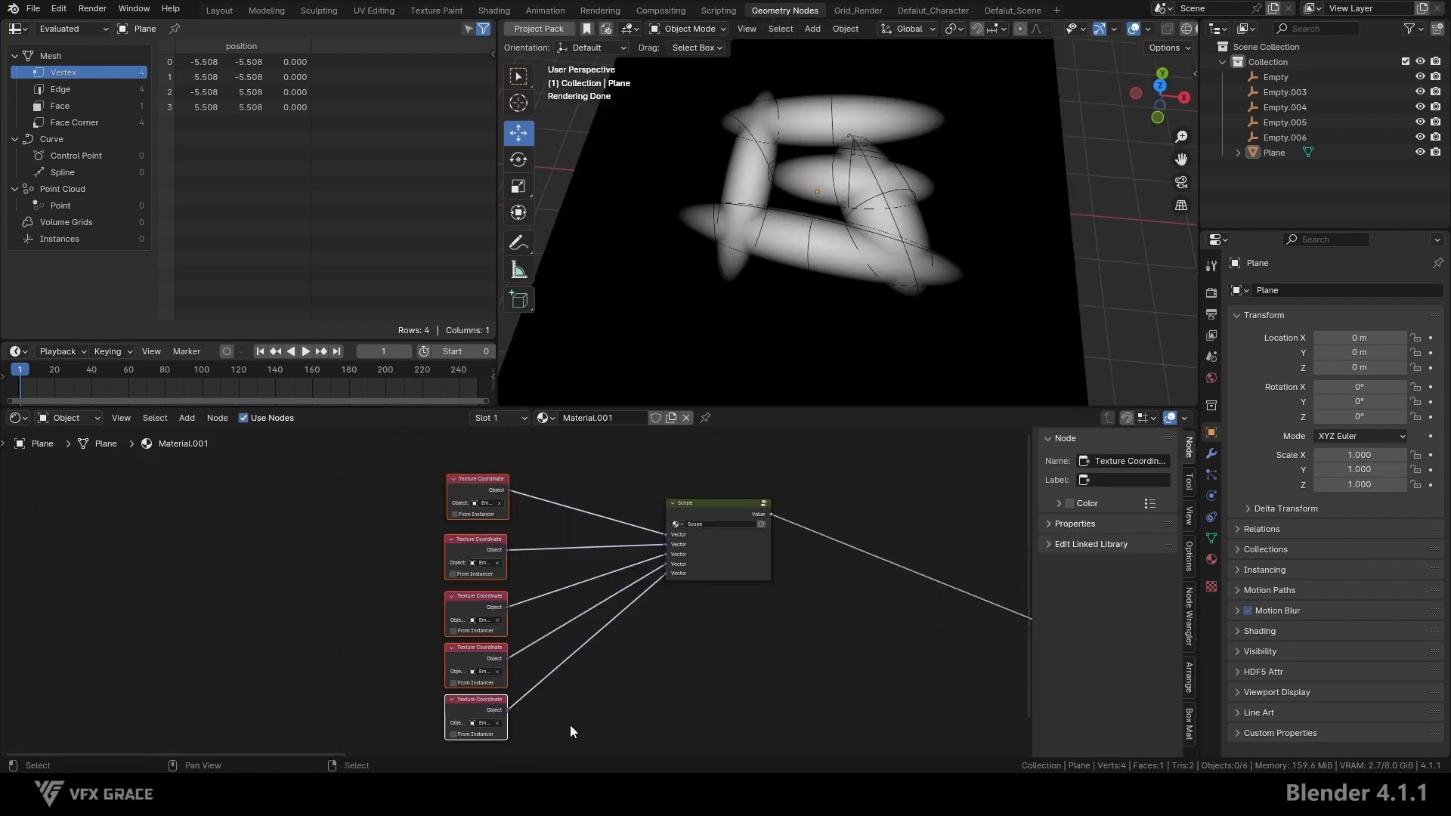
click(569, 724)
scroll(785, 185, up, 1)
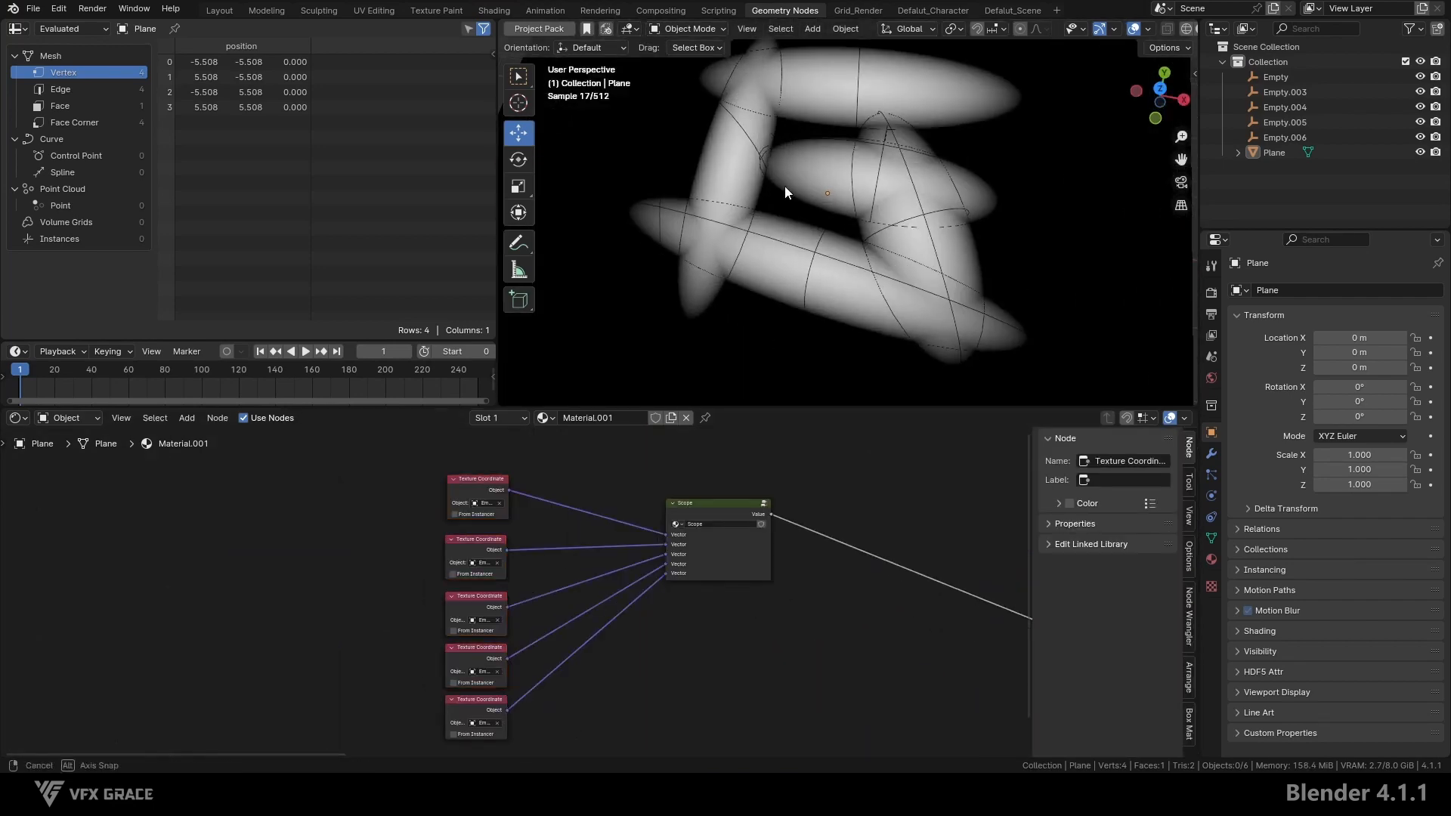
middle_drag(784, 186, 798, 193)
scroll(831, 582, down, 2)
middle_drag(831, 582, 343, 579)
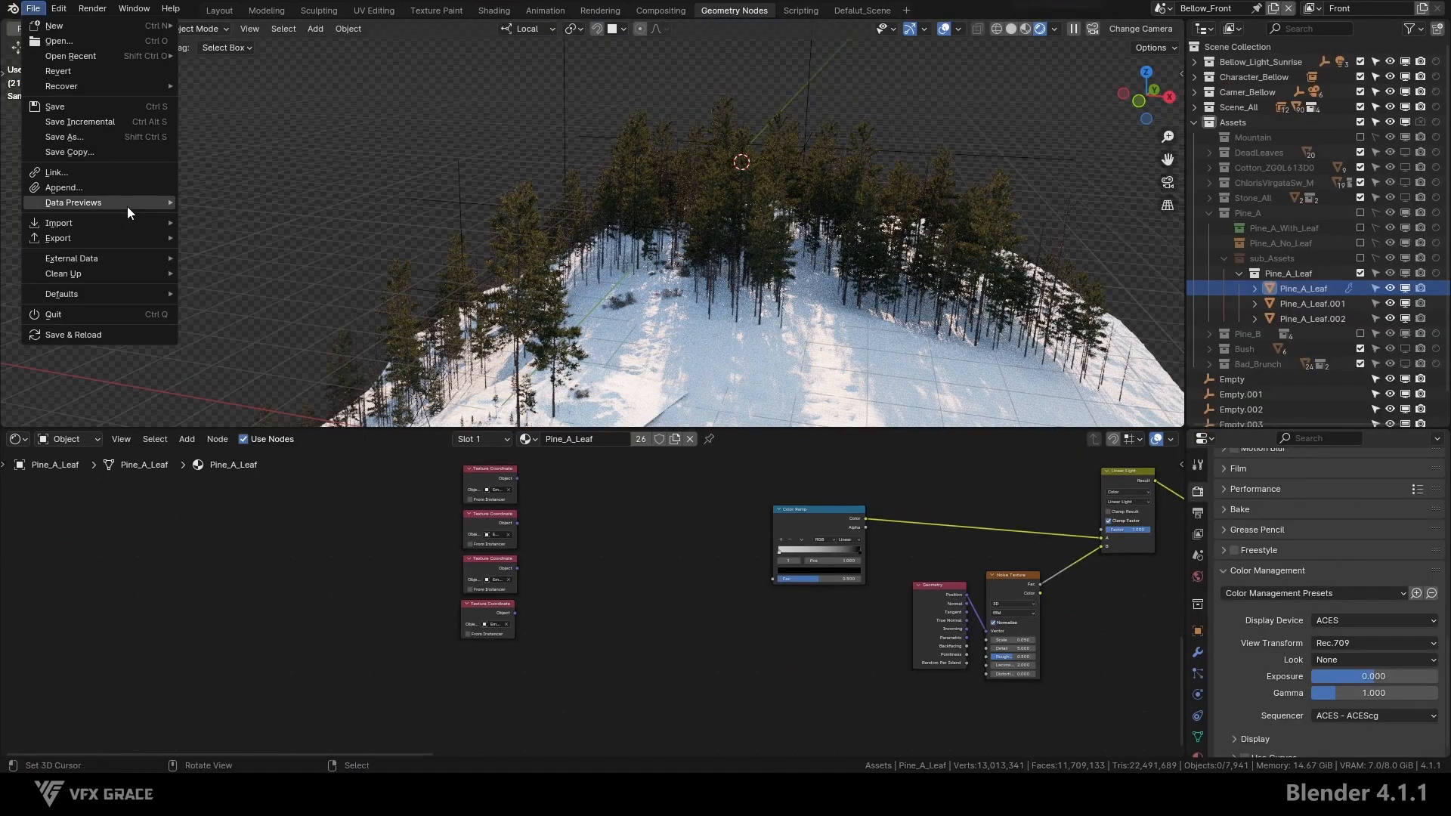
- Append the Scope node group from Scope.blend into the forest scene file
click(129, 188)
double_click(493, 355)
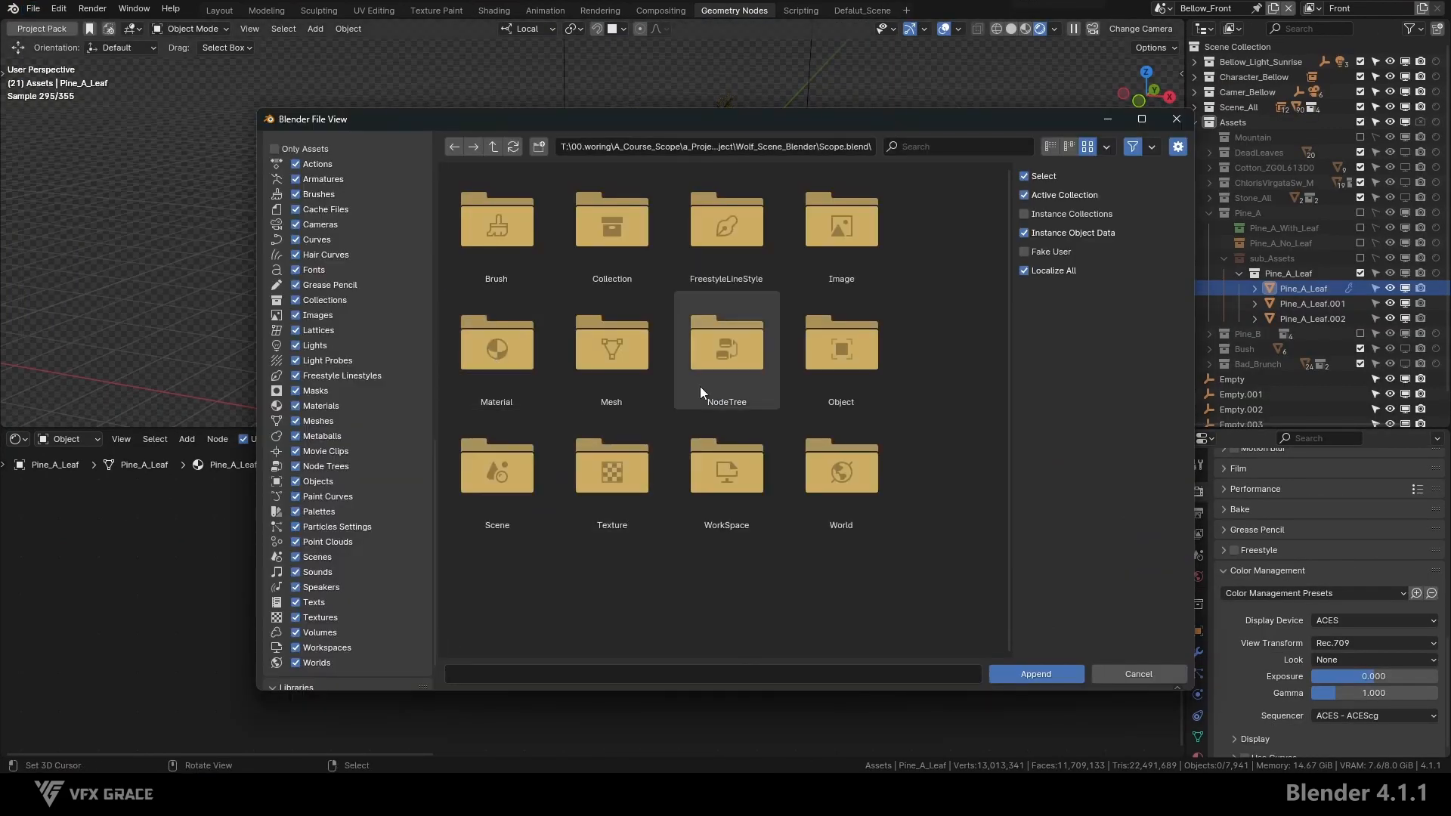
double_click(700, 381)
double_click(606, 265)
- Add the Scope group node beside the Texture Coordinate nodes and link its Value output to the Color Ramp's Fac input
middle_drag(593, 553, 499, 537)
scroll(498, 536, up, 3)
key(shift+a)
mouse_move(488, 693)
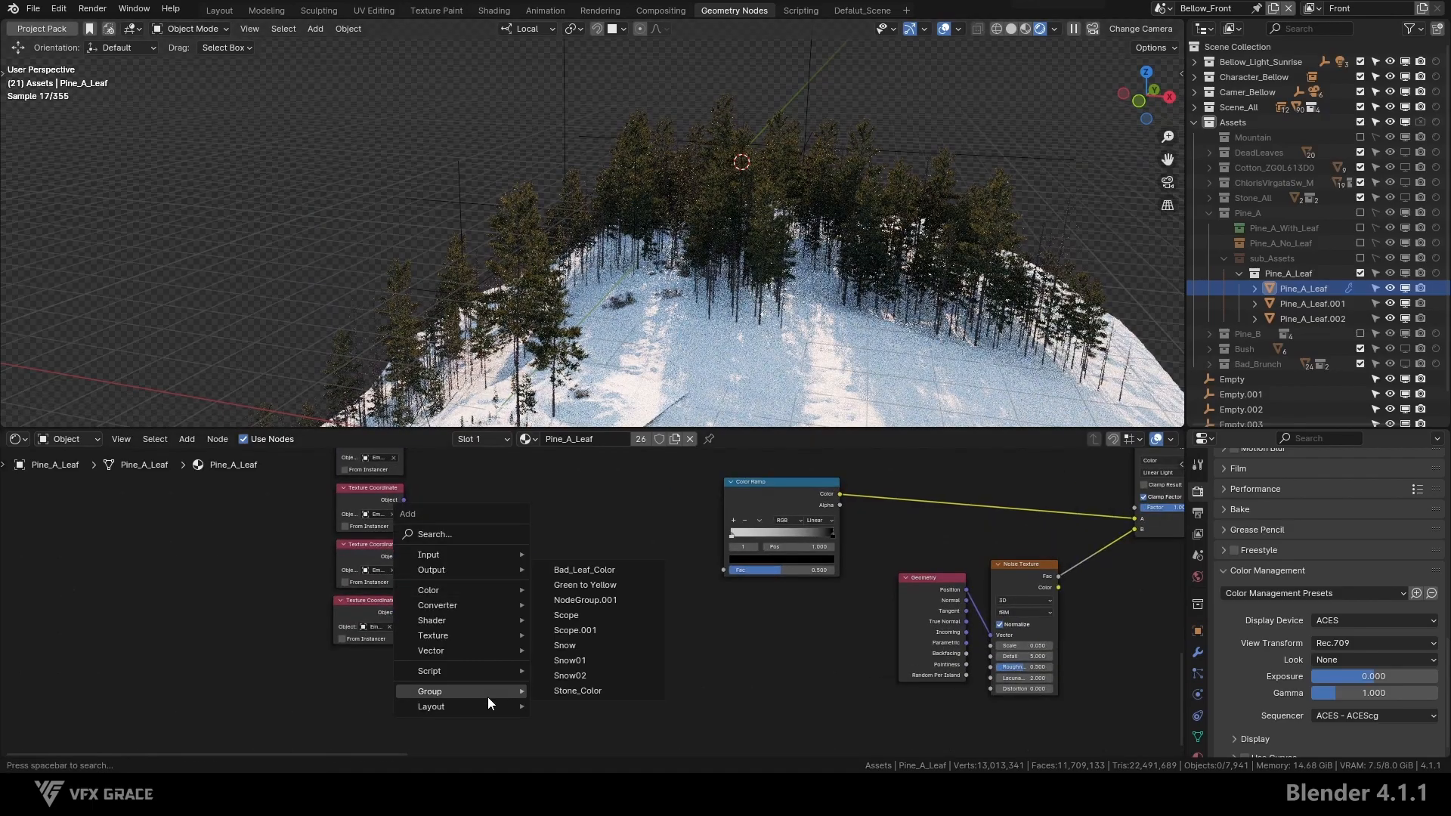
click(619, 615)
click(543, 517)
middle_drag(470, 471, 482, 550)
drag(618, 586, 755, 654)
scroll(590, 609, down, 8)
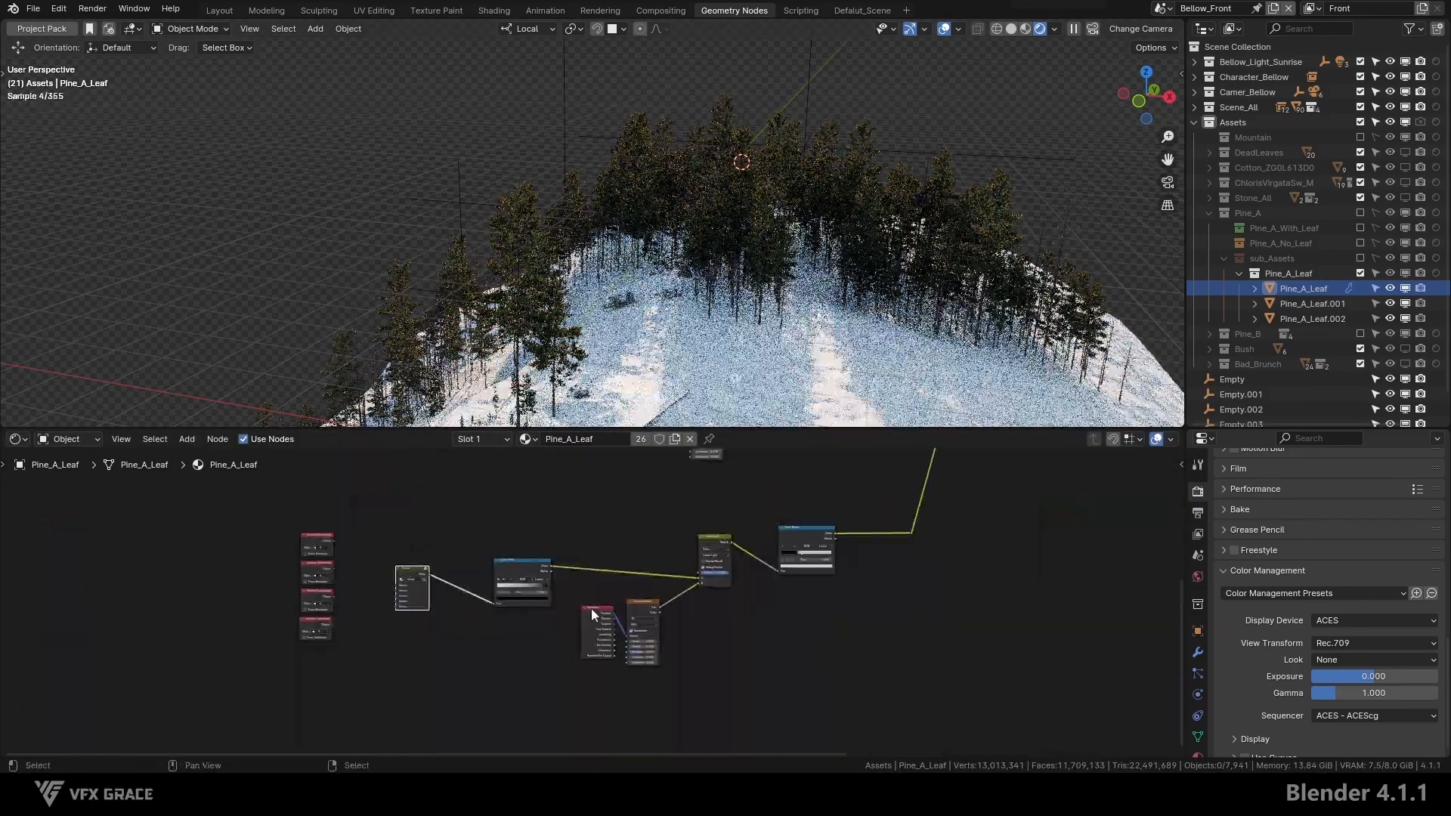
- Link the Object outputs of the four Texture Coordinate nodes to the first four Vector inputs of the Scope node
middle_drag(584, 477, 496, 628)
scroll(454, 589, up, 9)
drag(463, 480, 607, 585)
drag(462, 546, 608, 598)
drag(462, 613, 607, 611)
drag(458, 679, 608, 623)
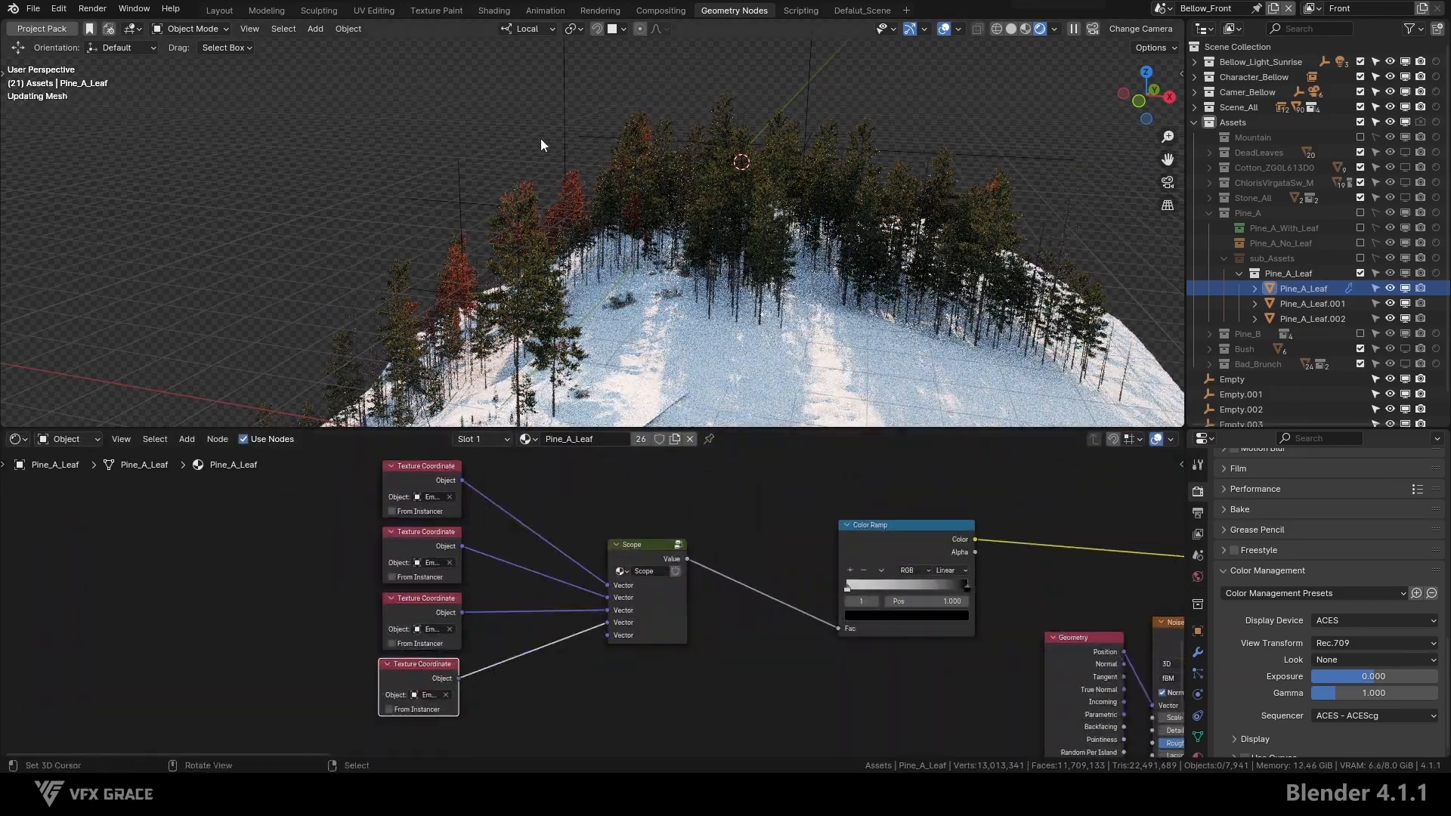
- Select Empty.003, place the 3D cursor among the pines on the snowy slope and snap the empty to it
click(807, 105)
middle_drag(834, 128, 839, 151)
shift+right_click(863, 270)
key(shift+s)
- Scale up Empty.003 in several passes to spread the red foliage over the surrounding pines
key(s)
click(1096, 262)
key(s)
click(1149, 263)
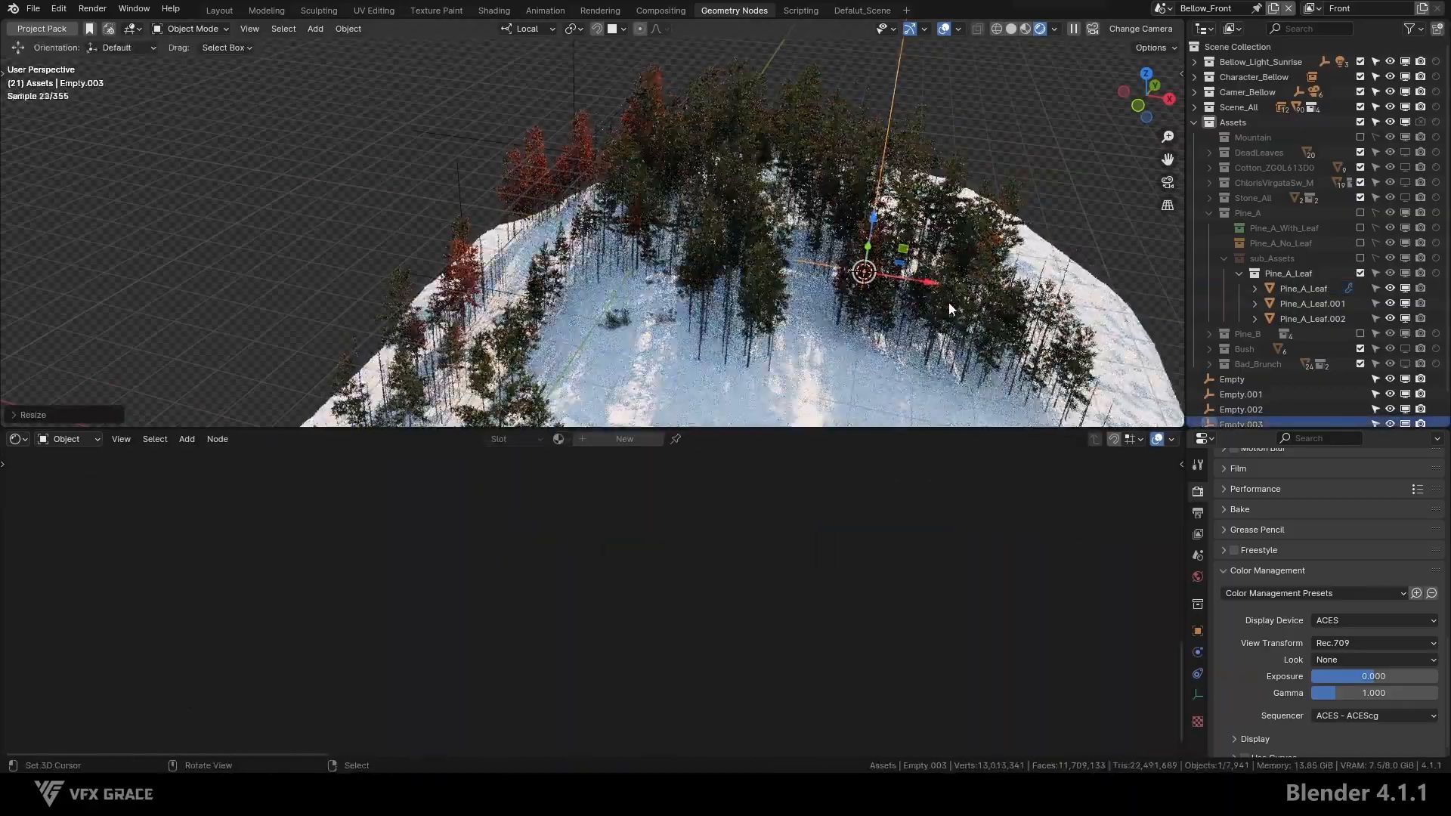
key(s)
click(107, 262)
middle_drag(813, 274, 798, 250)
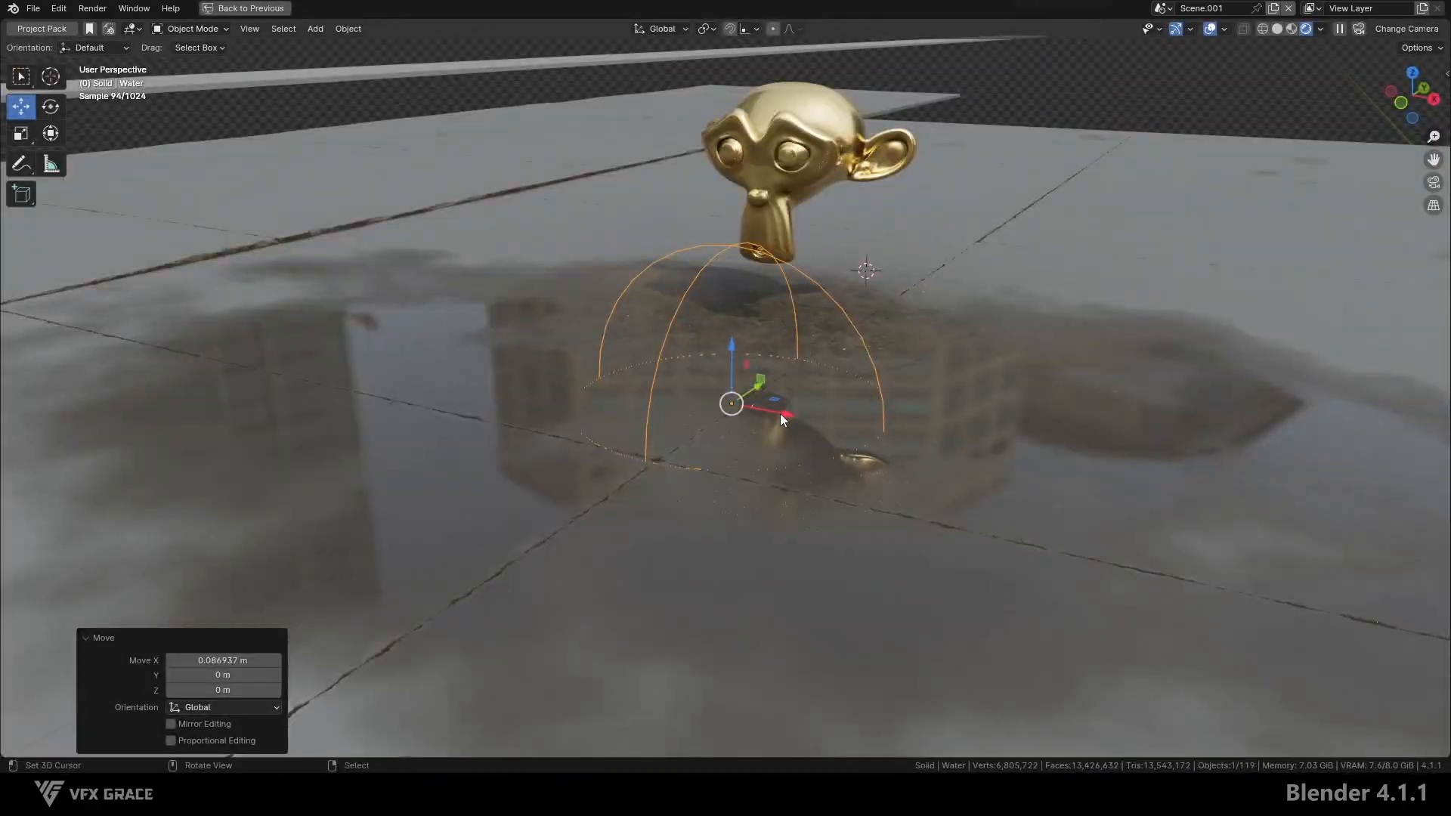
- In the puddle scene, shift the Water sphere empty back and forth along X, finishing with about -0.46 m, and scale it up
drag(780, 414, 955, 465)
drag(921, 423, 795, 443)
key(s)
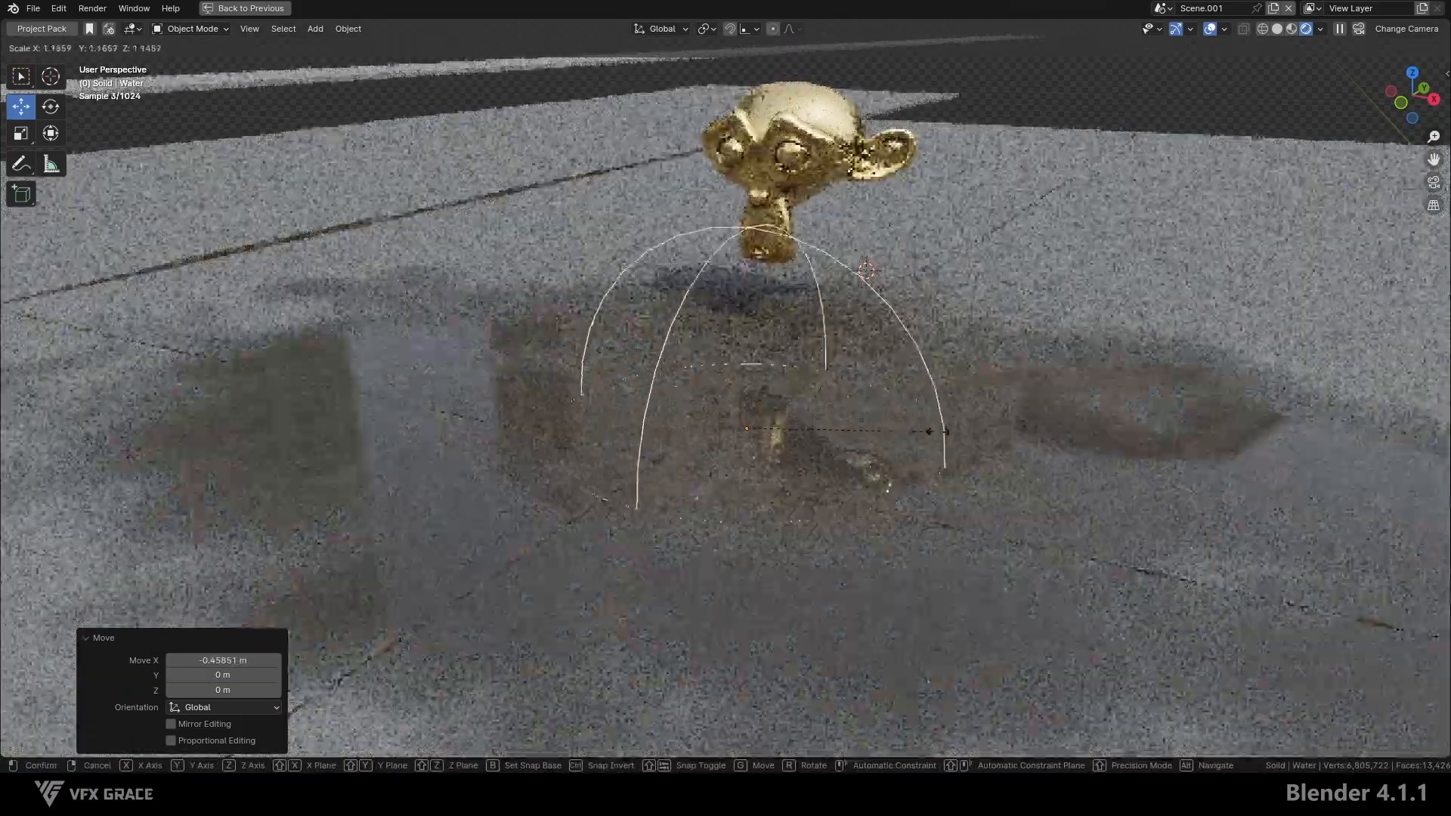
click(1038, 428)
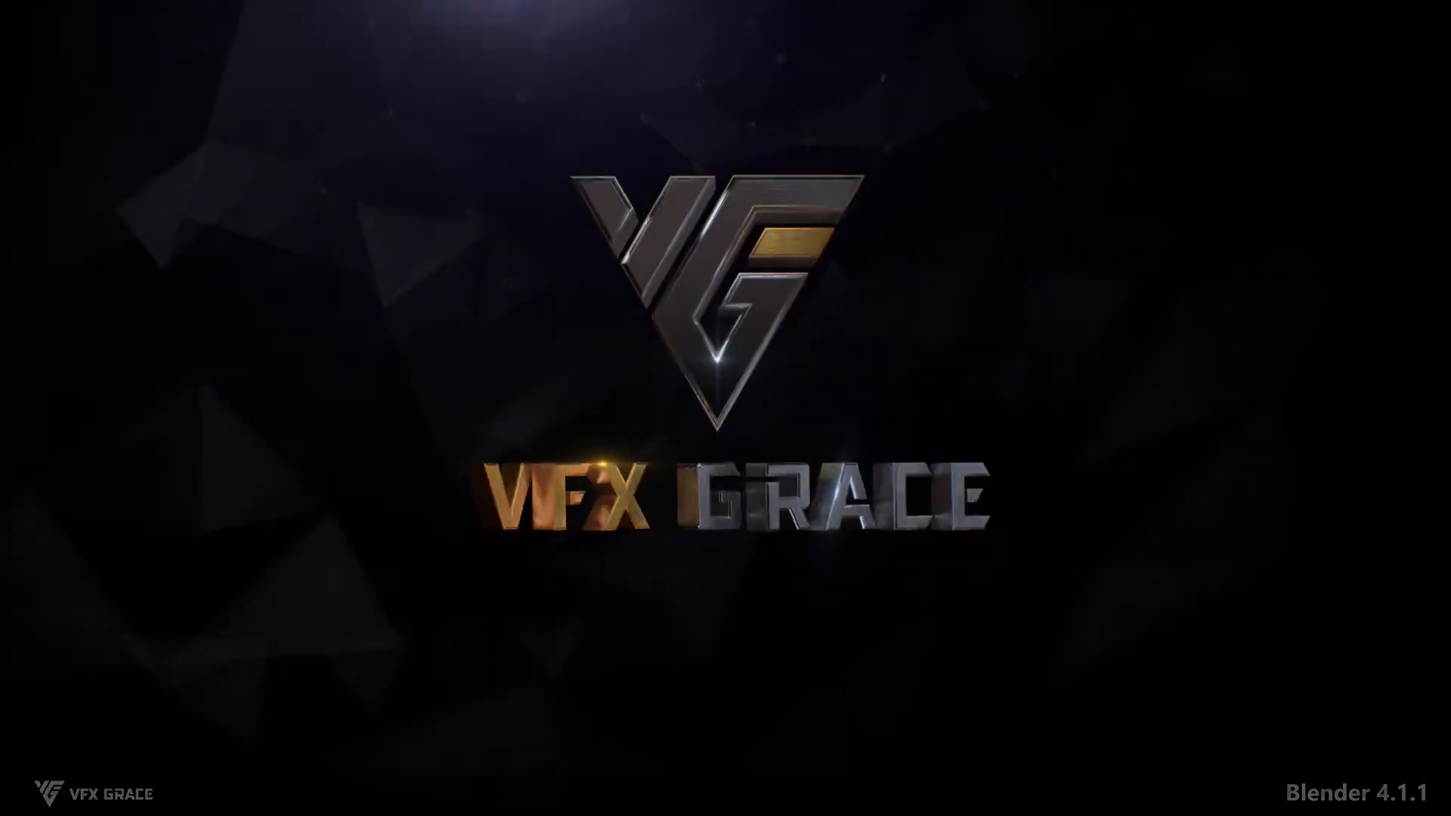